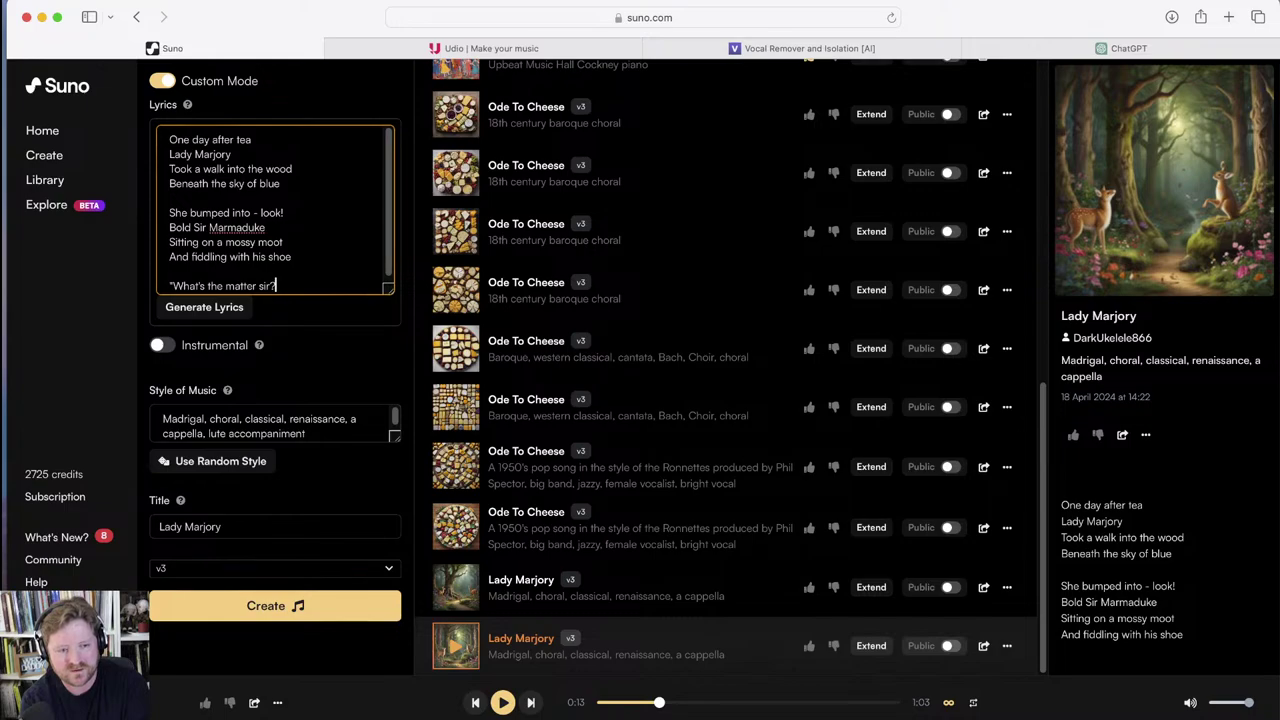
# Complete the third verse of the lyrics with the lines "Most peculiar", "Looking you're appearing" and "Sitting on that mossy moot"
pyautogui.press('Return')
pyautogui.write('Most pec')
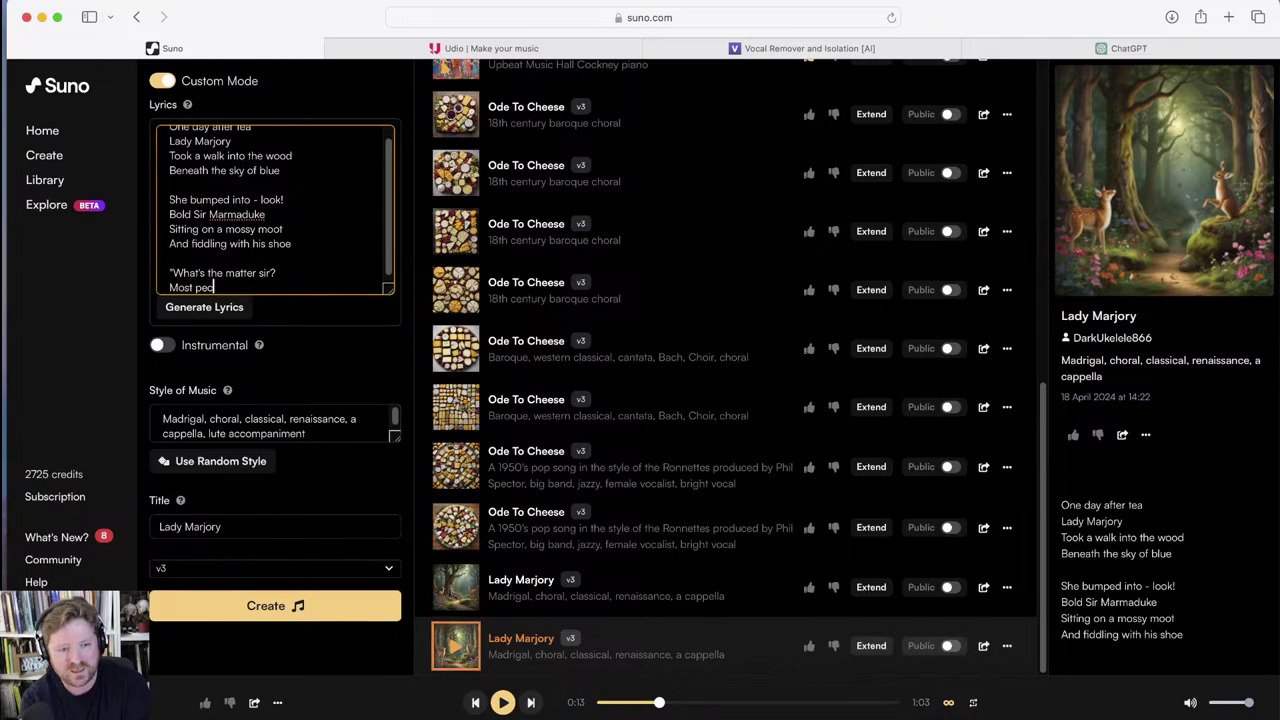
pyautogui.write('uliar')
pyautogui.press('Return')
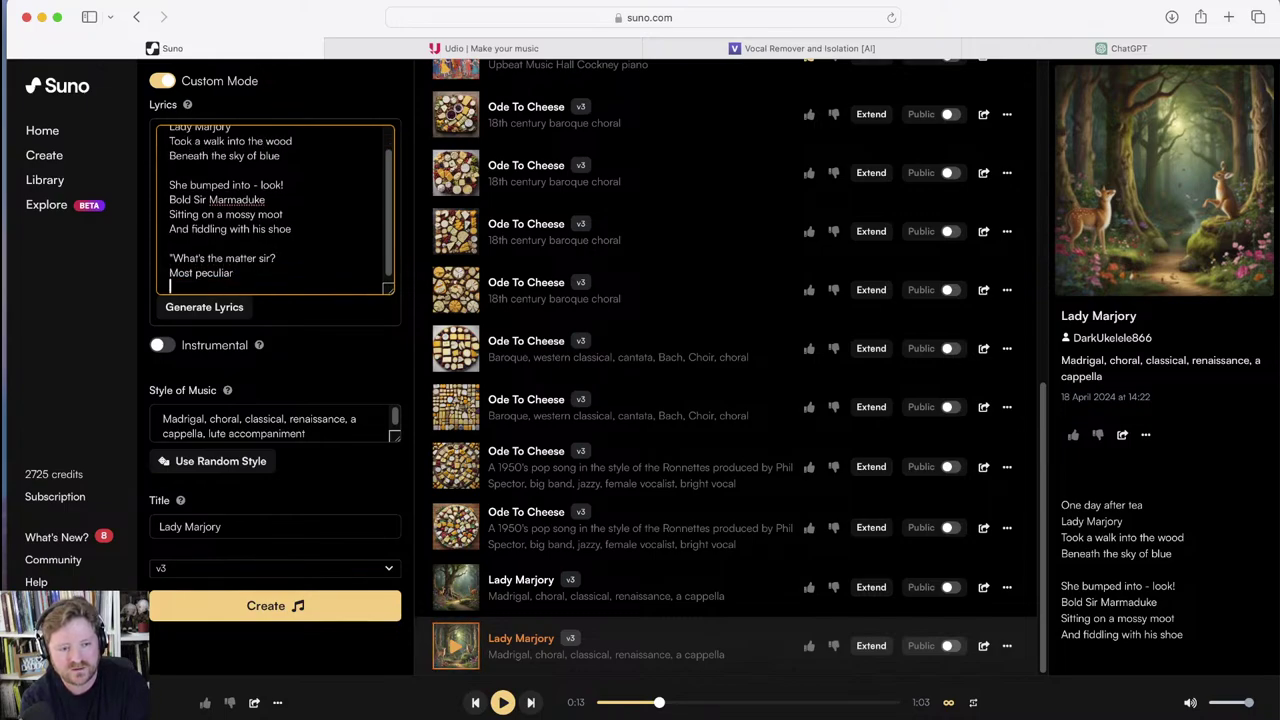
pyautogui.write("Looking you're a")
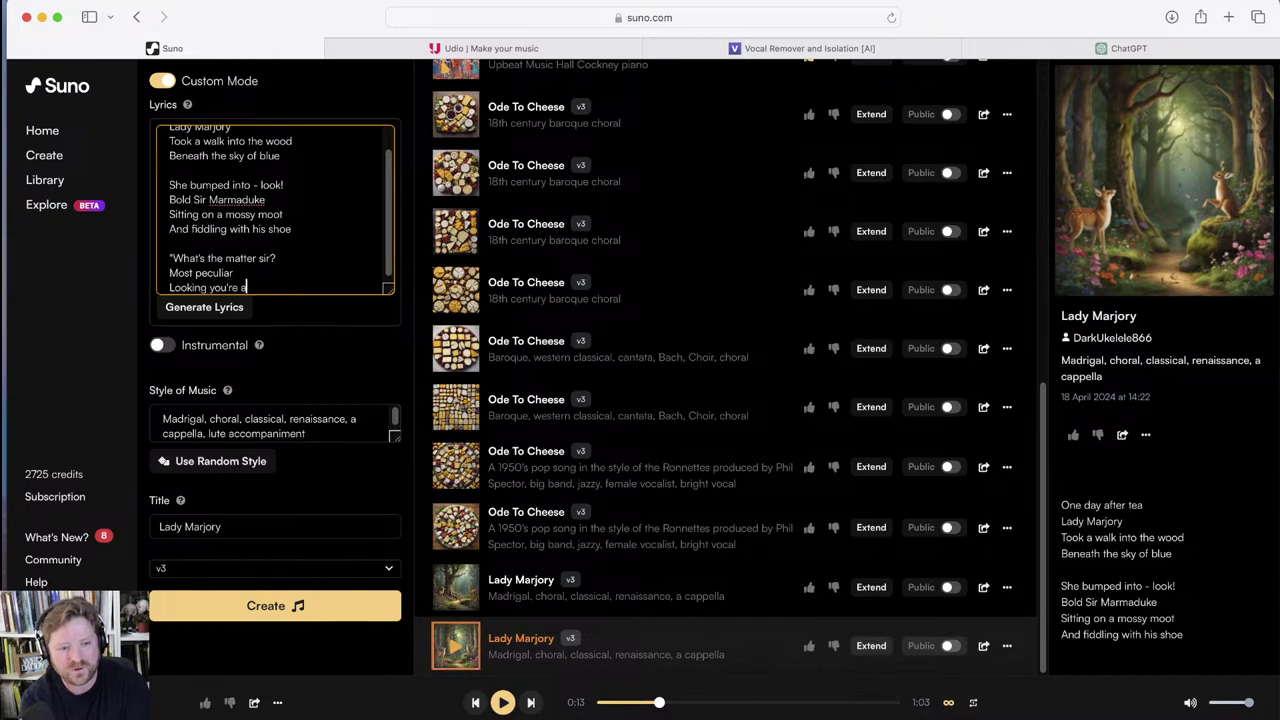
pyautogui.write('ppearing')
pyautogui.press('Return')
pyautogui.write('Si')
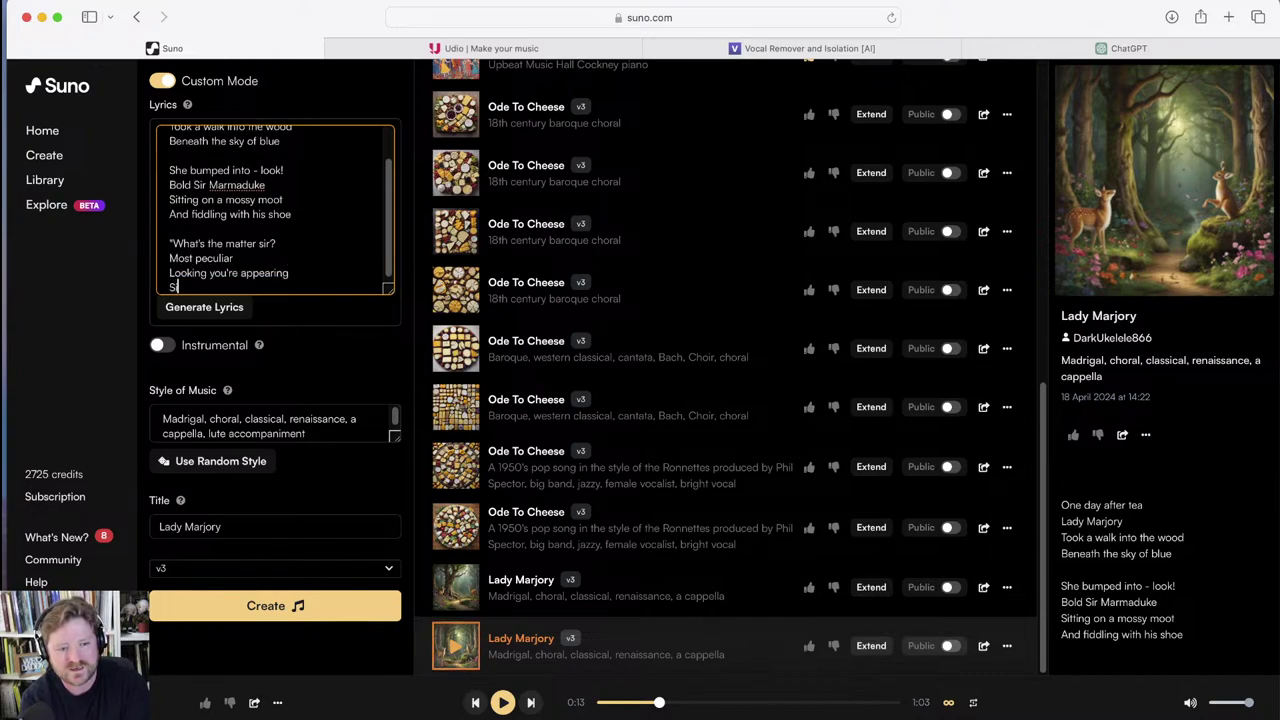
pyautogui.write('tting on that moss')
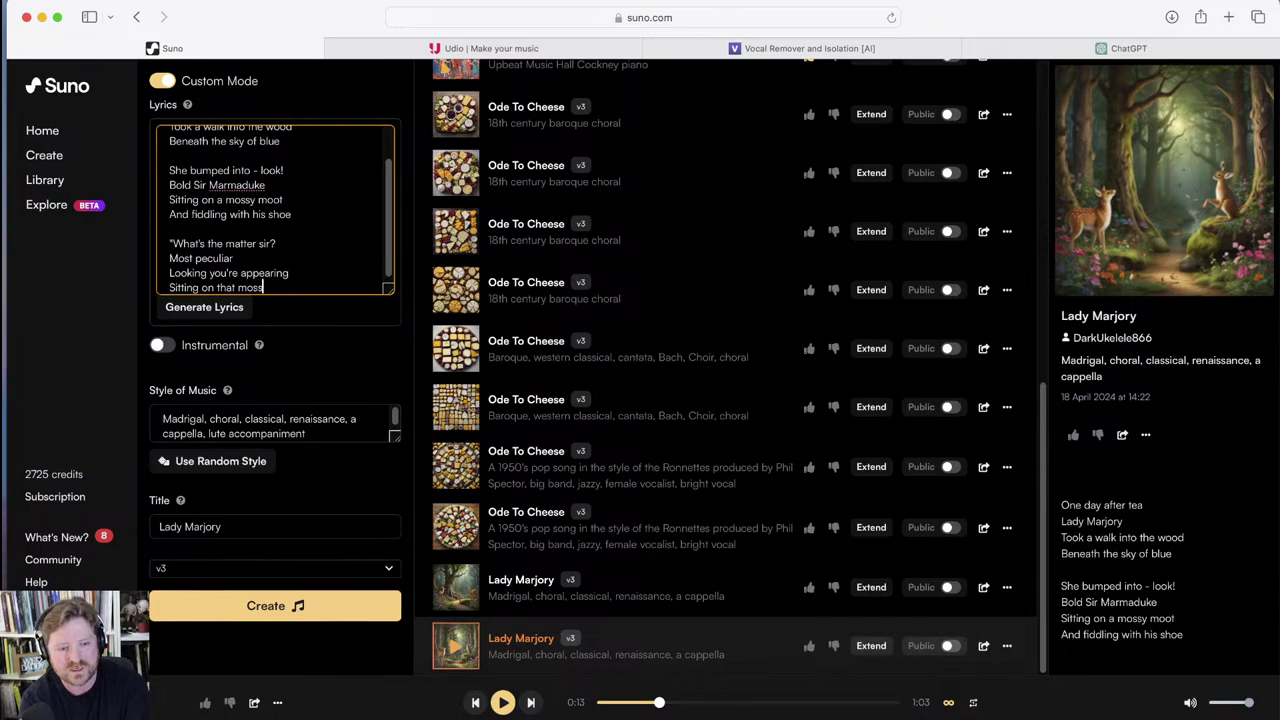
pyautogui.write('y moot')
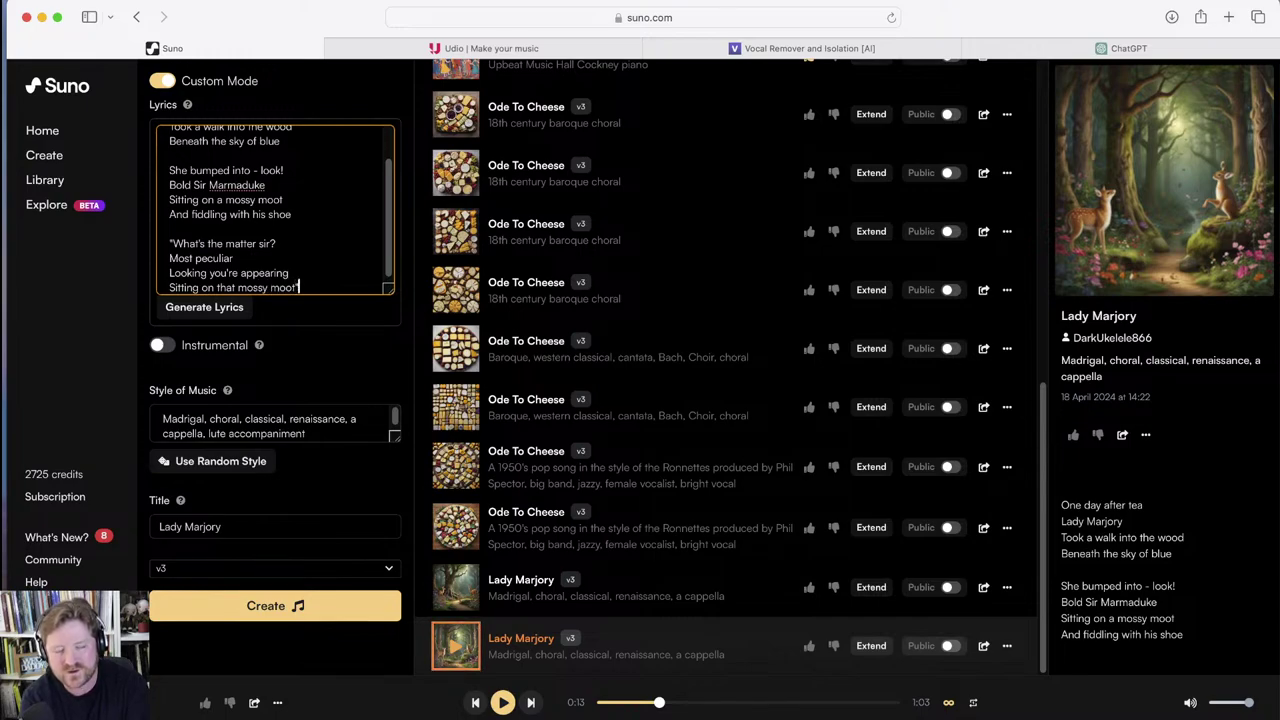
pyautogui.write('"')
pyautogui.press('Return')
pyautogui.press('Return')
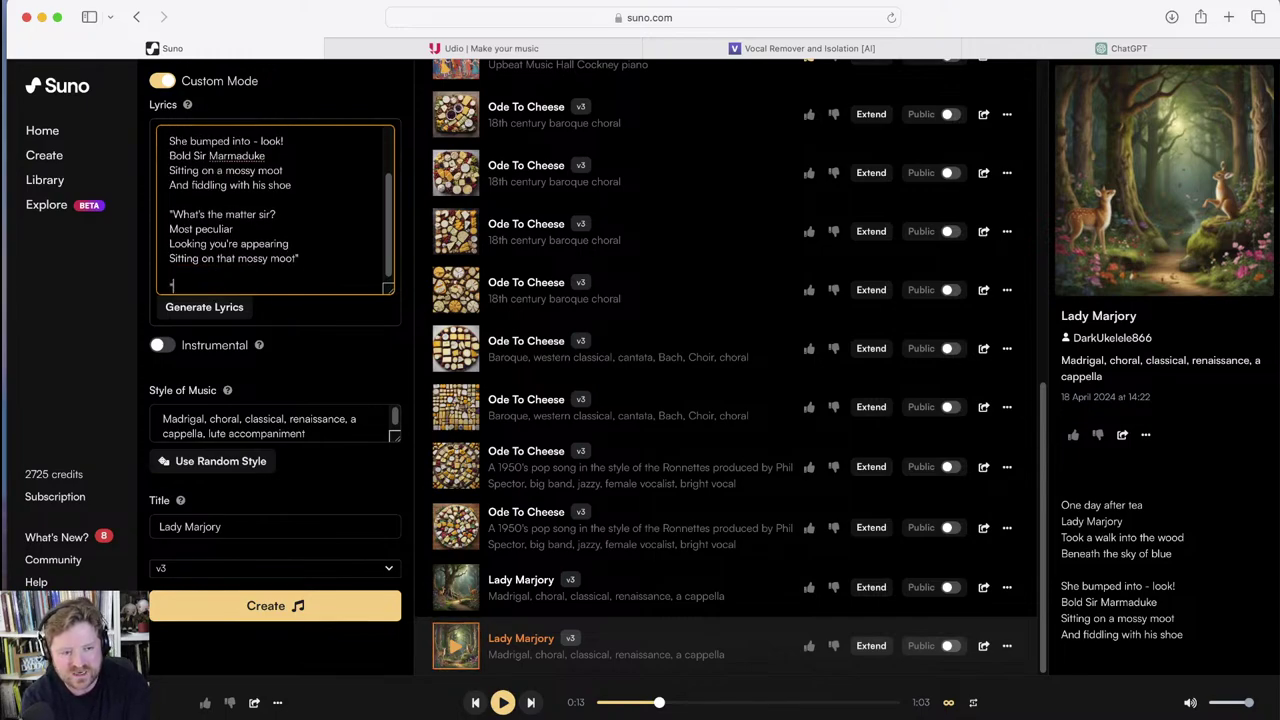
# Begin the fourth verse of the lyrics with the lines "Sorry, ladyship" and "But I've got a bit", opening with a quotation mark
pyautogui.write('"Sorry, I')
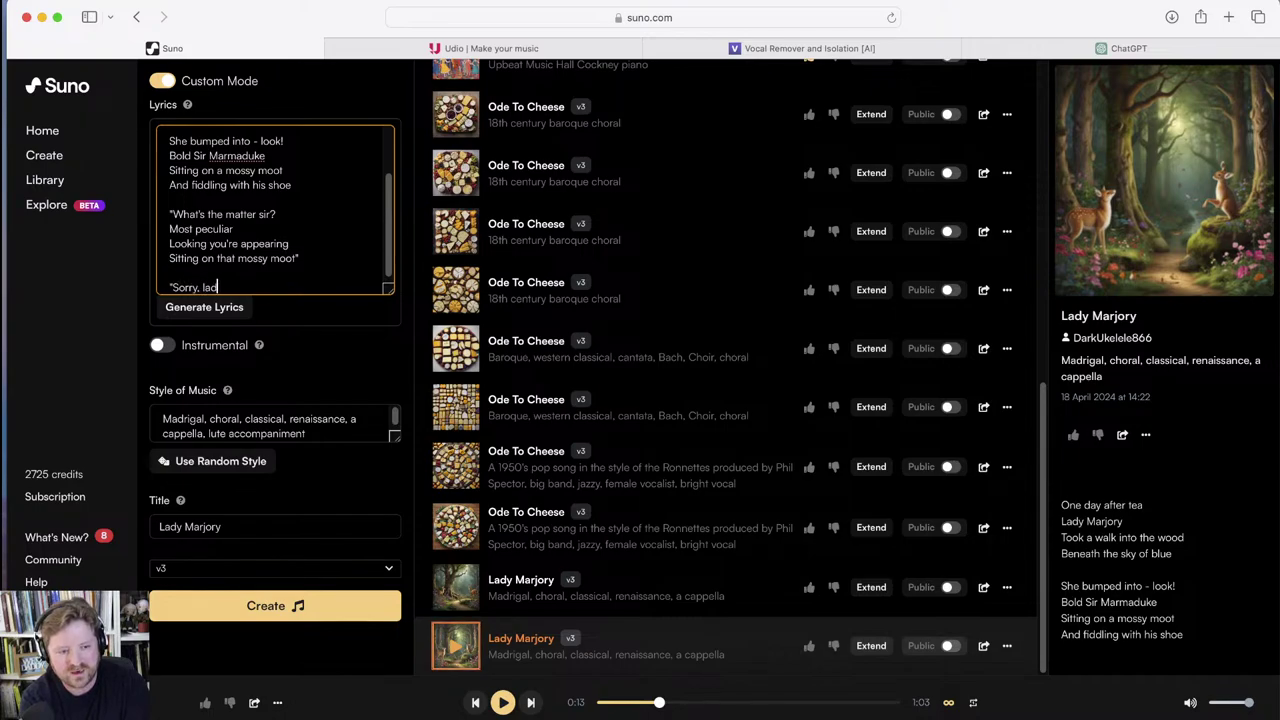
pyautogui.press('BackSpace')
pyautogui.press('BackSpace')
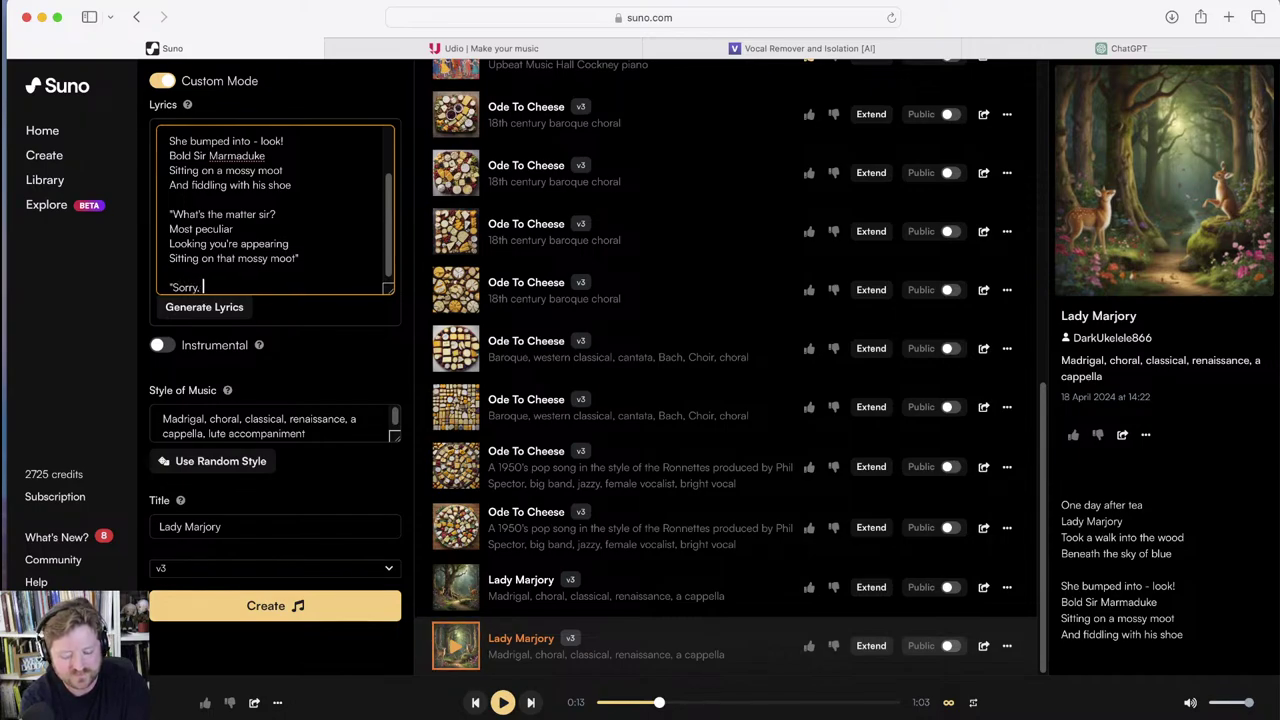
pyautogui.write('ladyship')
pyautogui.press('Return')
pyautogui.write("But I've got a b")
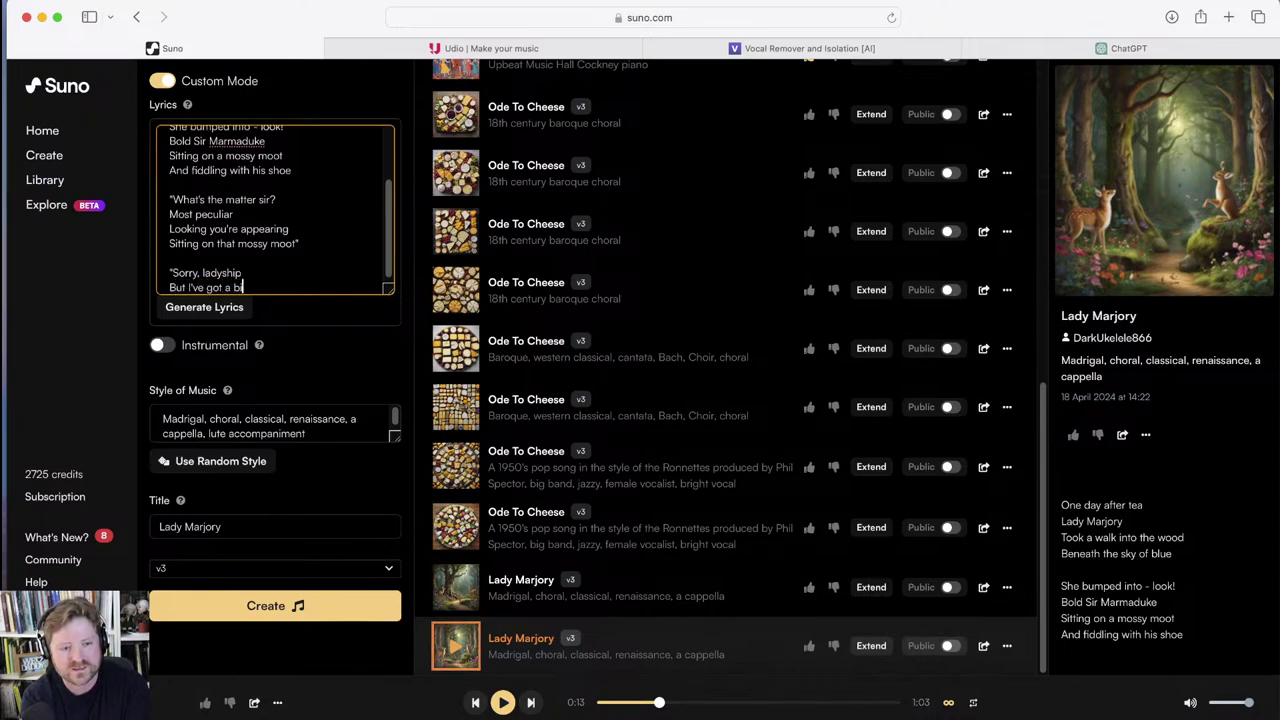
pyautogui.write('it')
pyautogui.press('Return')
# Complete the fourth verse with "Of Stone or pointed shingle" and "At the bottom of my boot", closing the quotation
pyautogui.write('Of Sonte')
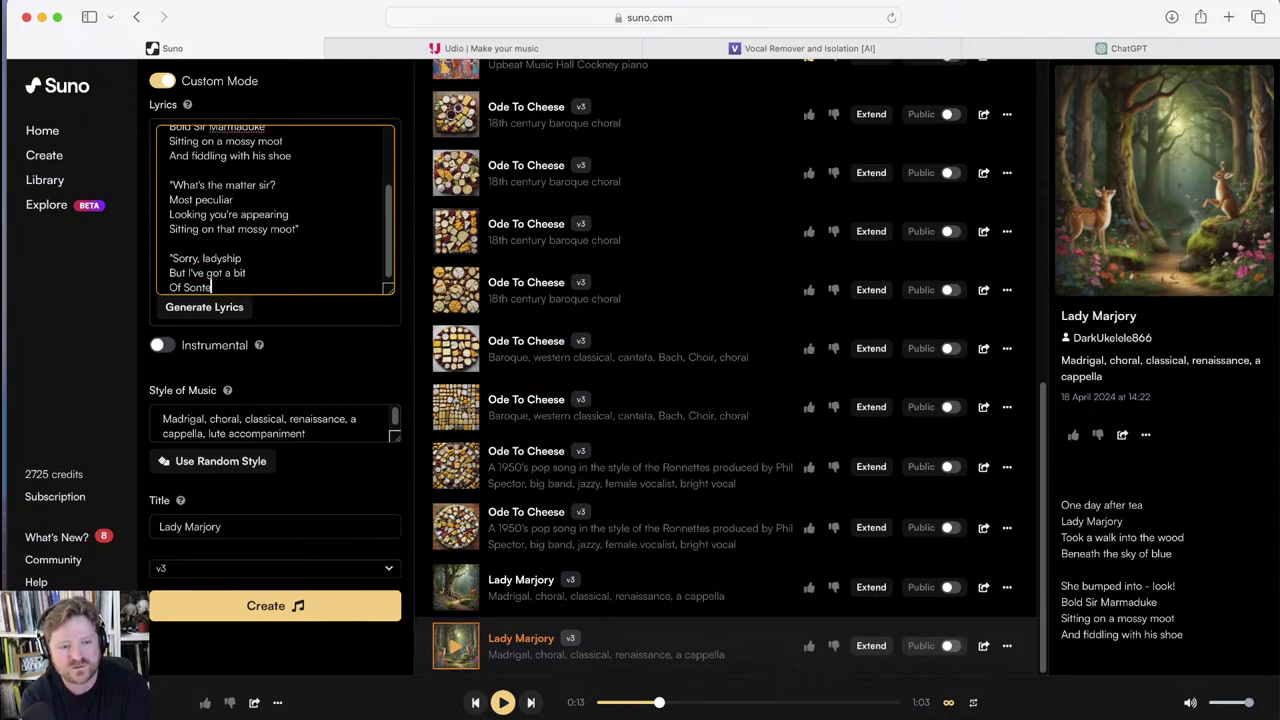
pyautogui.press('BackSpace')
pyautogui.press('BackSpace')
pyautogui.press('BackSpace')
pyautogui.press('BackSpace')
pyautogui.write('tone or point')
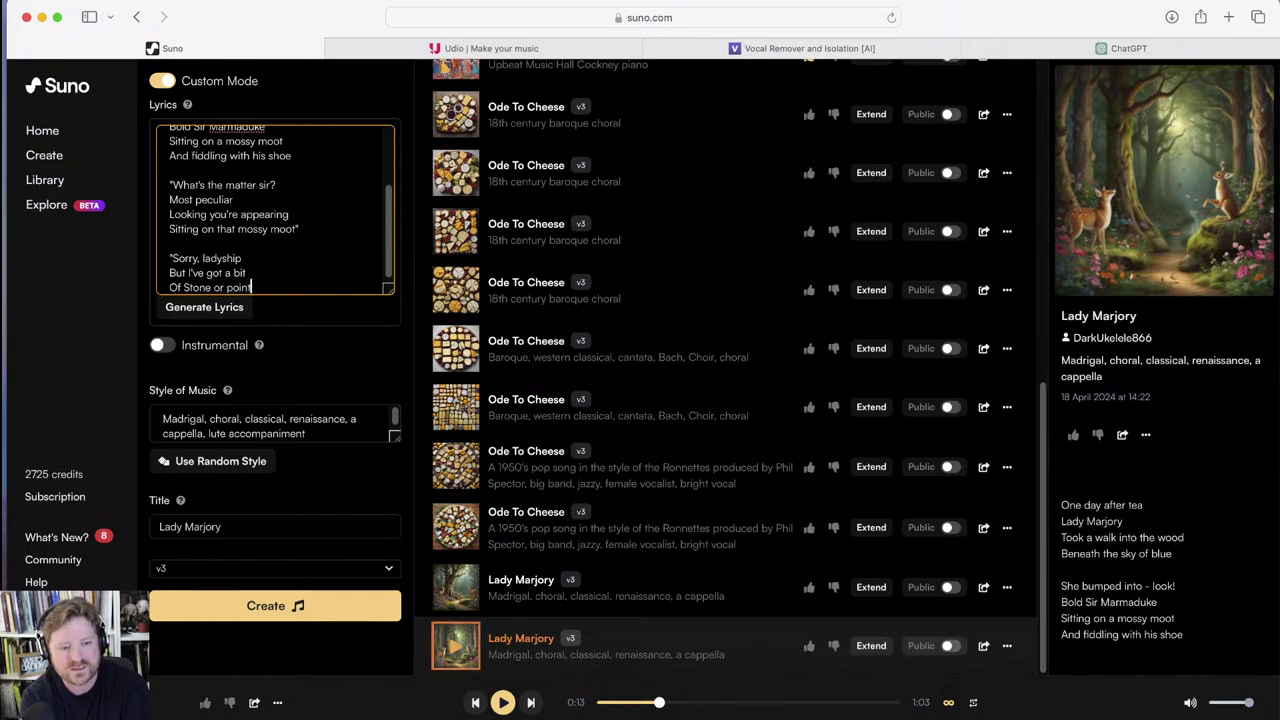
pyautogui.write('ed shingle')
pyautogui.press('Return')
pyautogui.write('At')
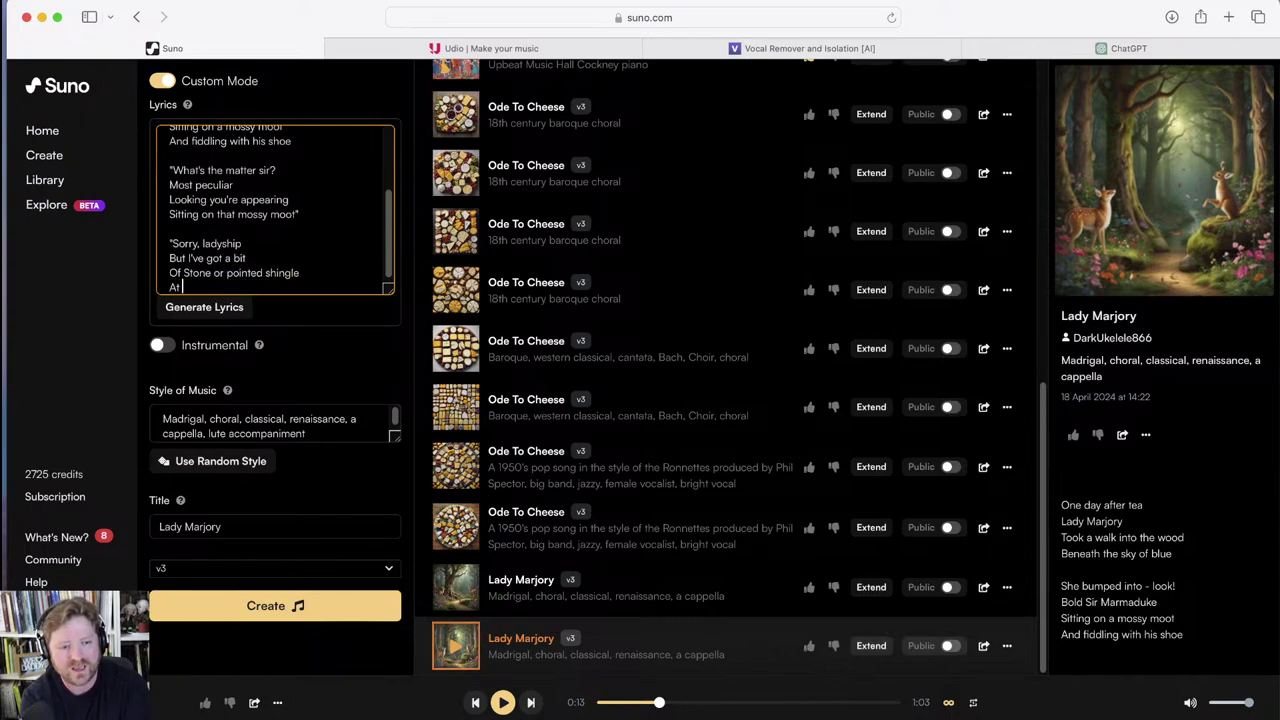
pyautogui.write(' the bottom of my bo')
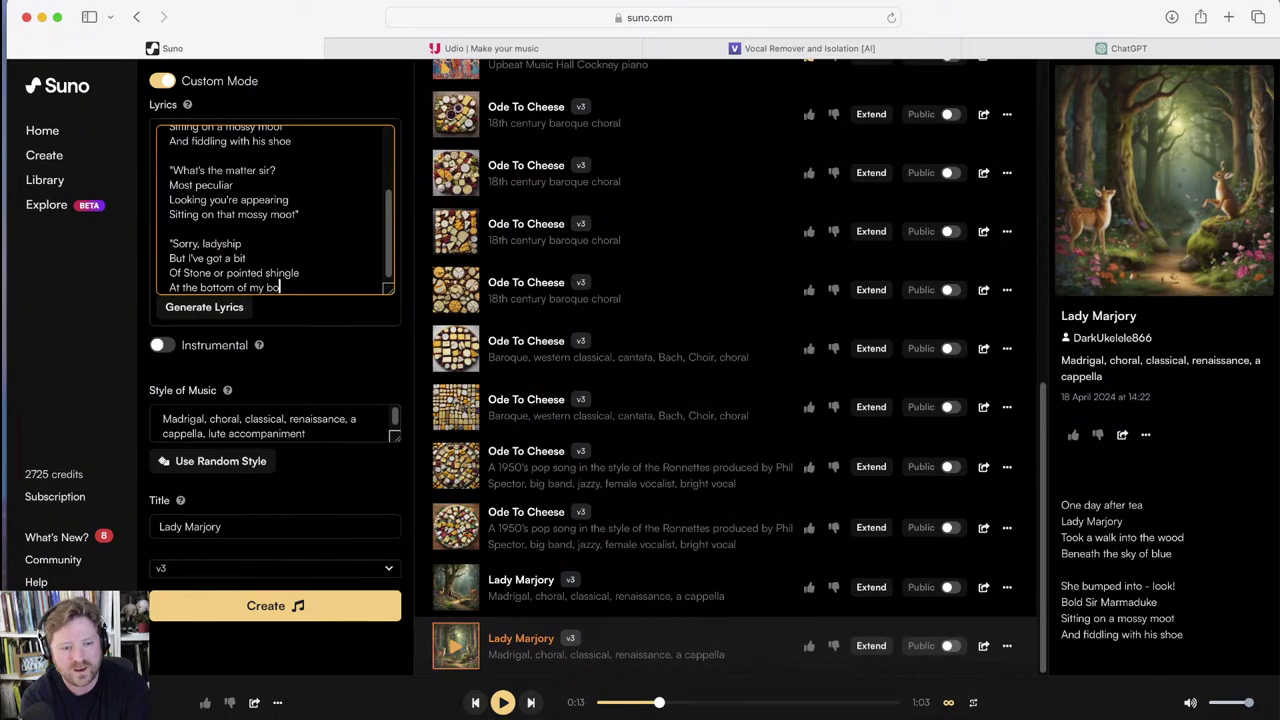
pyautogui.write('ot"')
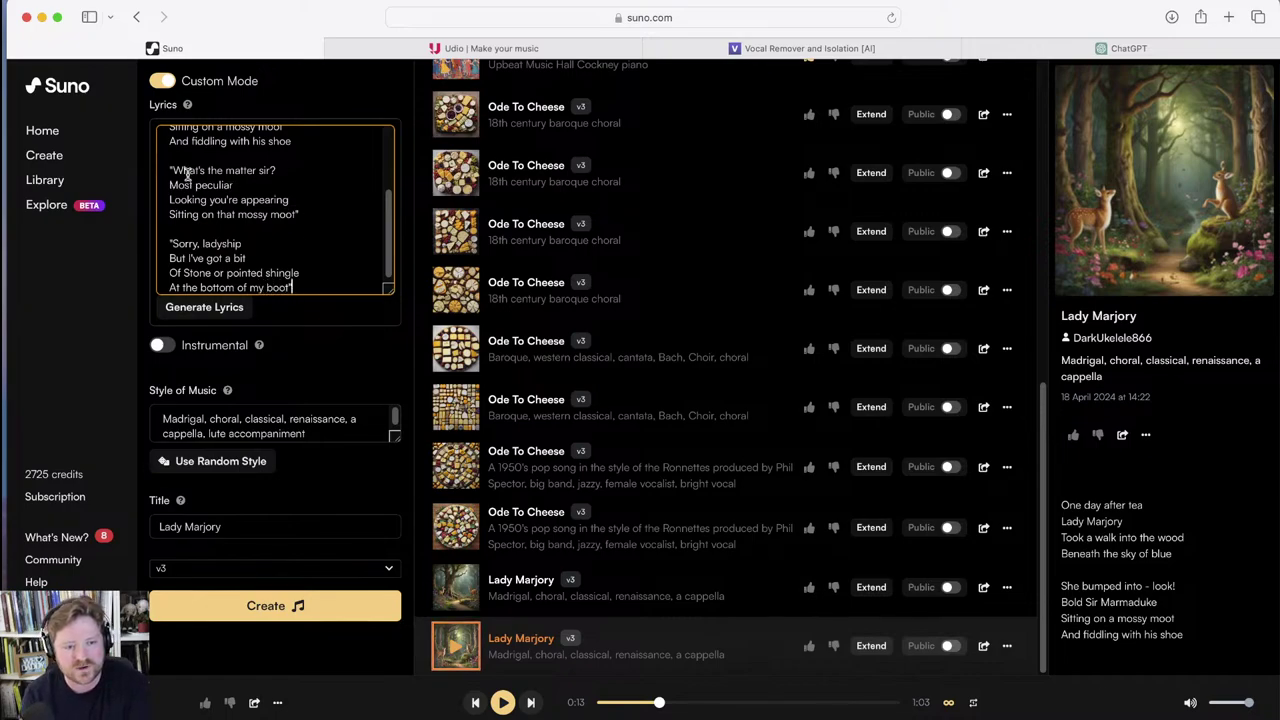
# Copy the two new quoted verses from the lyrics and generate the song from the full lyrics
pyautogui.moveTo(168, 170); pyautogui.dragTo(306, 284)
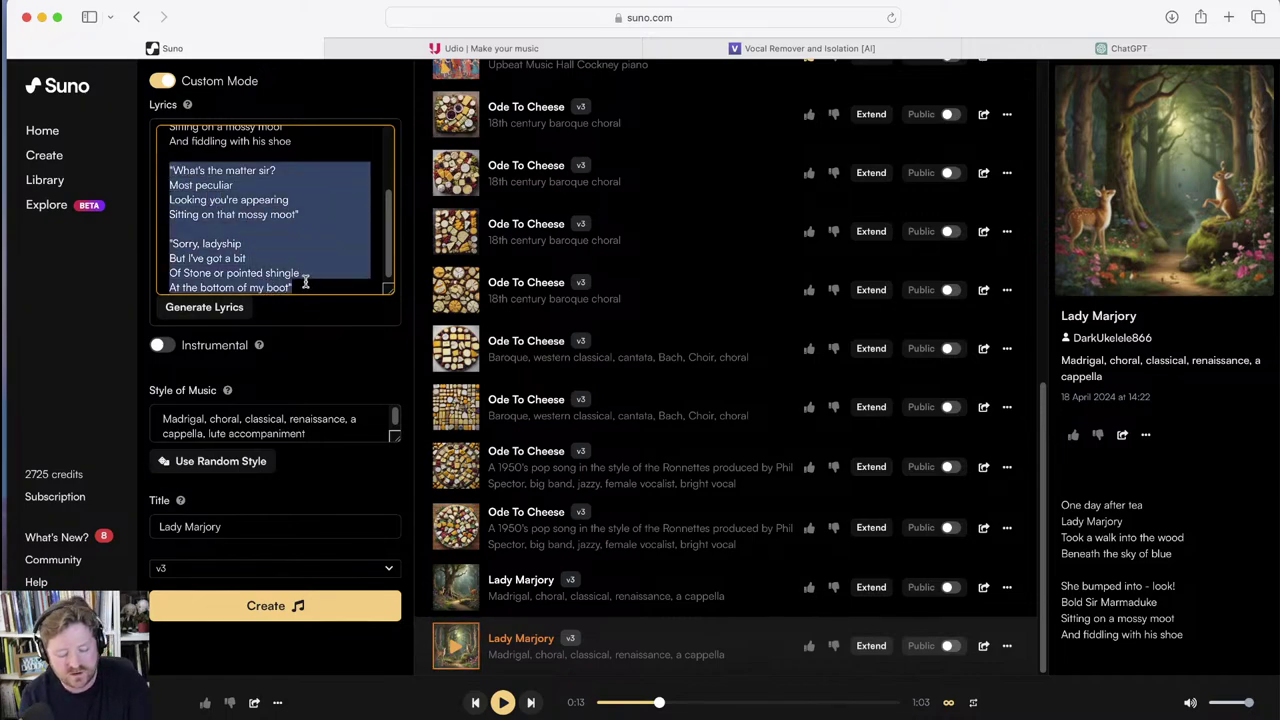
pyautogui.click(318, 287)
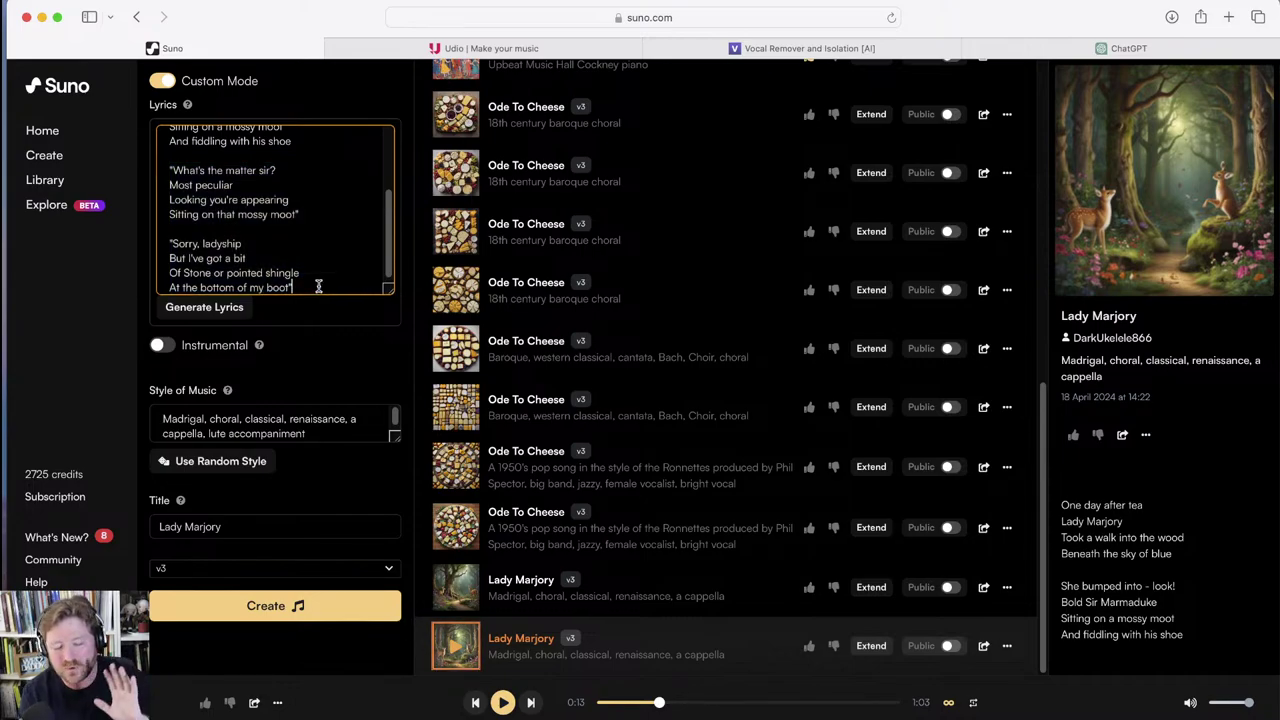
pyautogui.click(349, 606)
# Switch to Udio and listen to the unplayed tracks, Marjory's Fancy and the two Marjory and Marmaduke versions below it
pyautogui.click(490, 48)
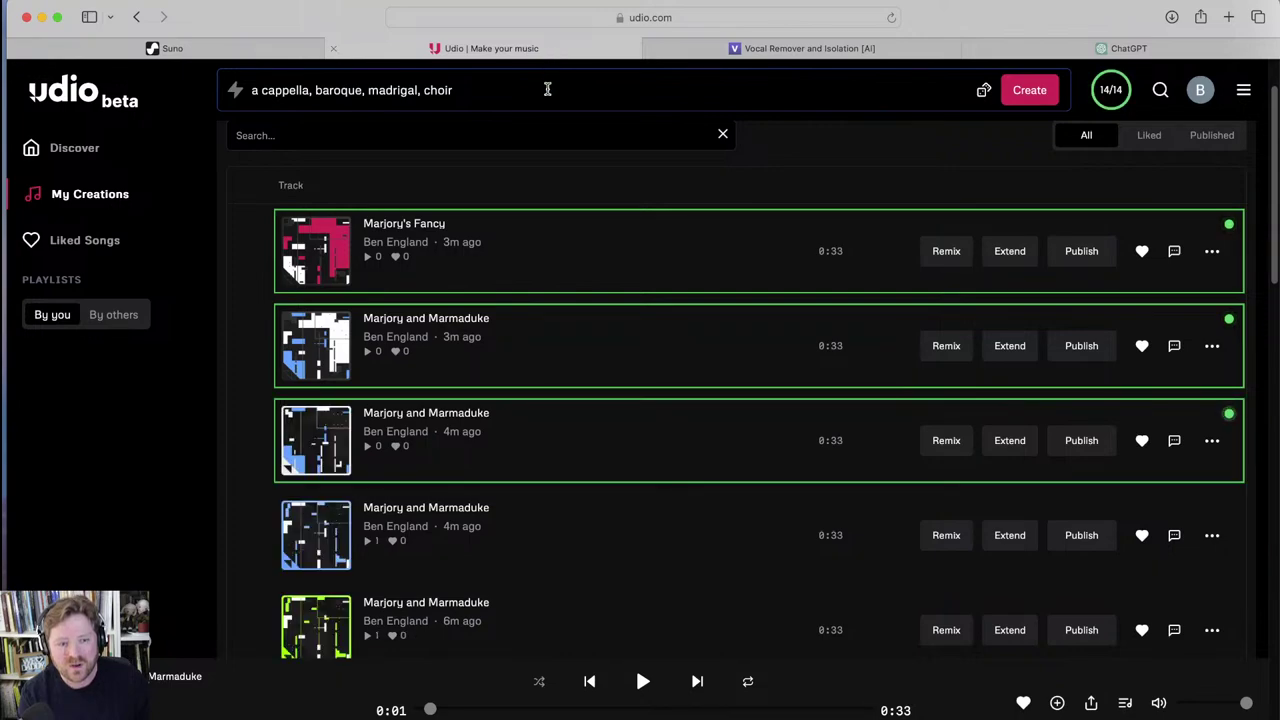
pyautogui.click(316, 253)
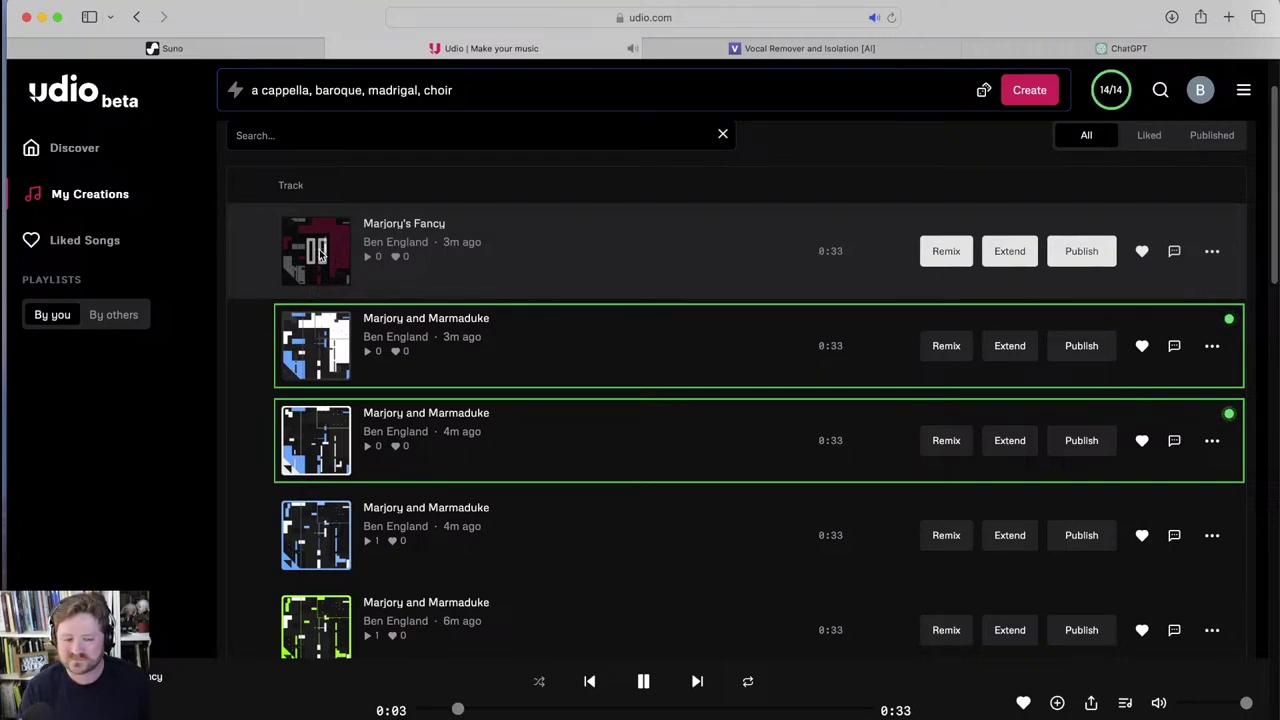
pyautogui.click(320, 253)
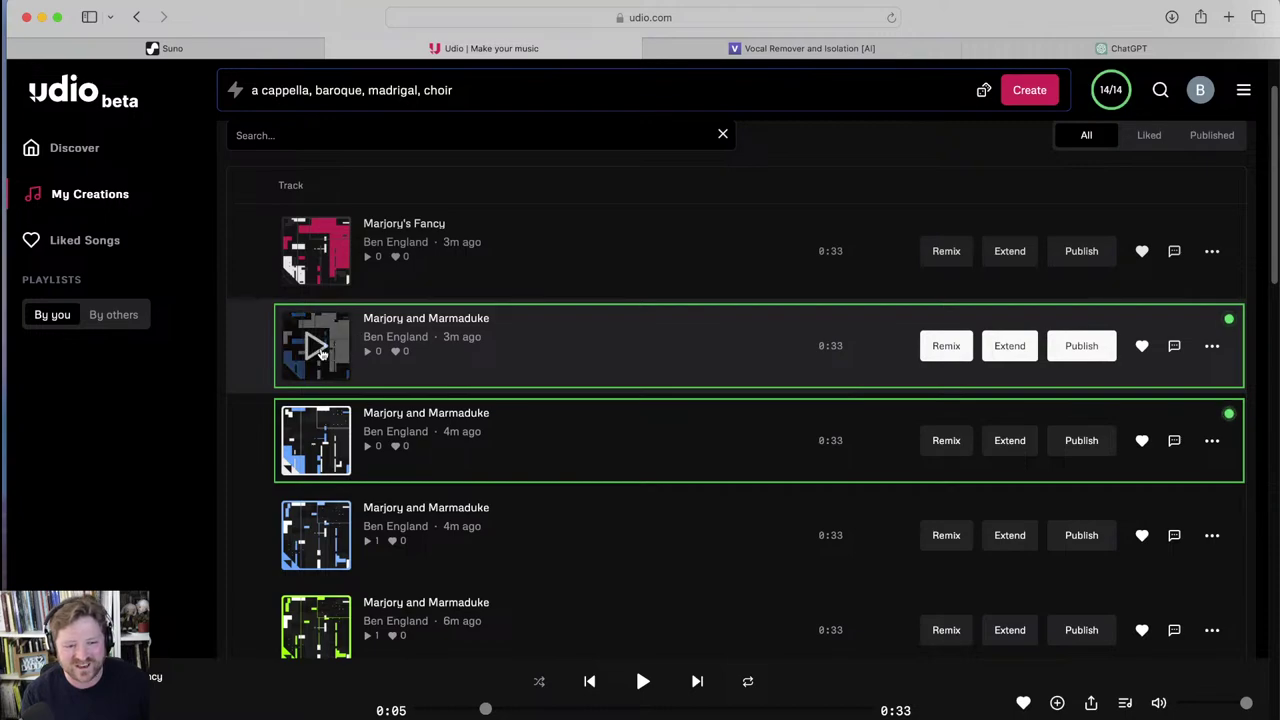
pyautogui.click(318, 347)
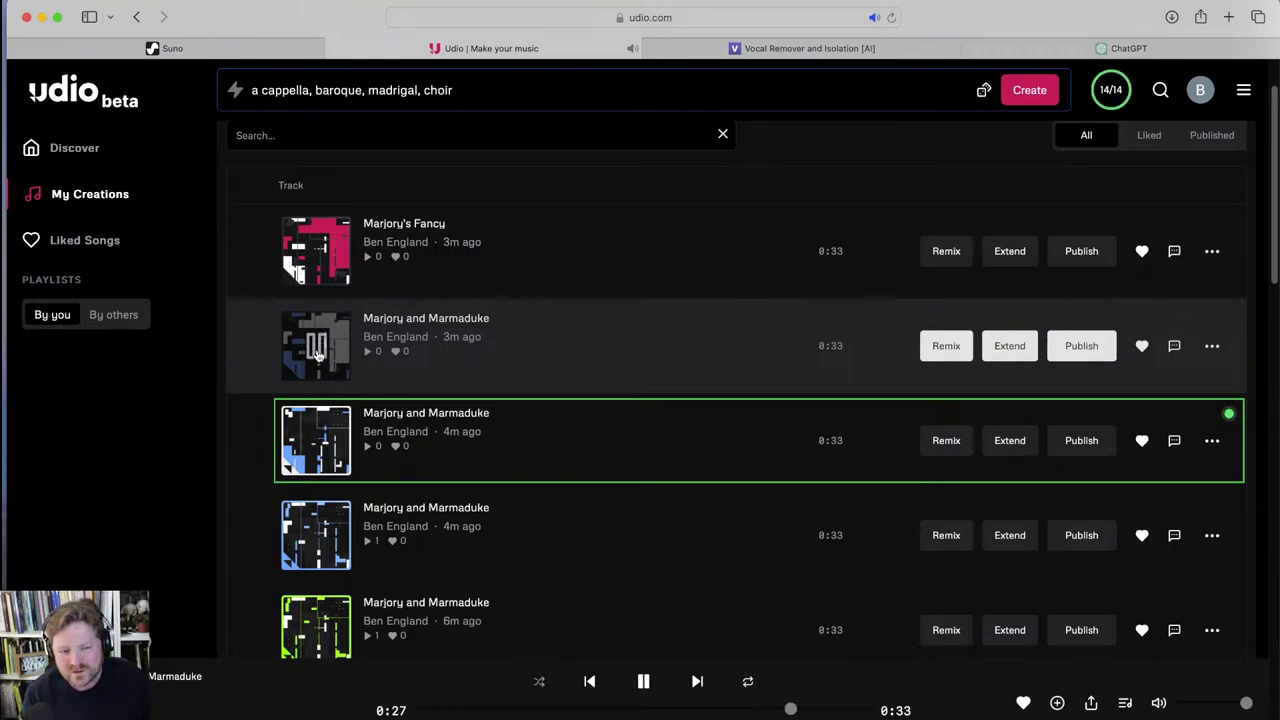
pyautogui.click(316, 348)
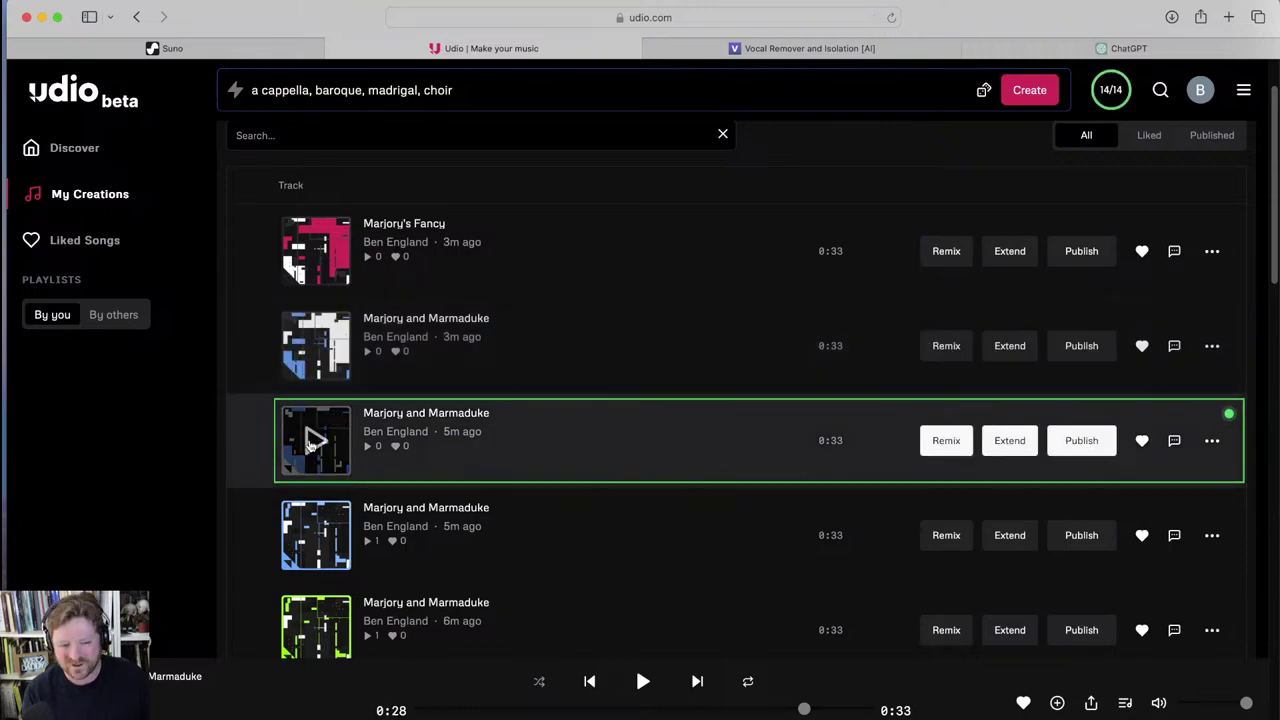
pyautogui.click(316, 444)
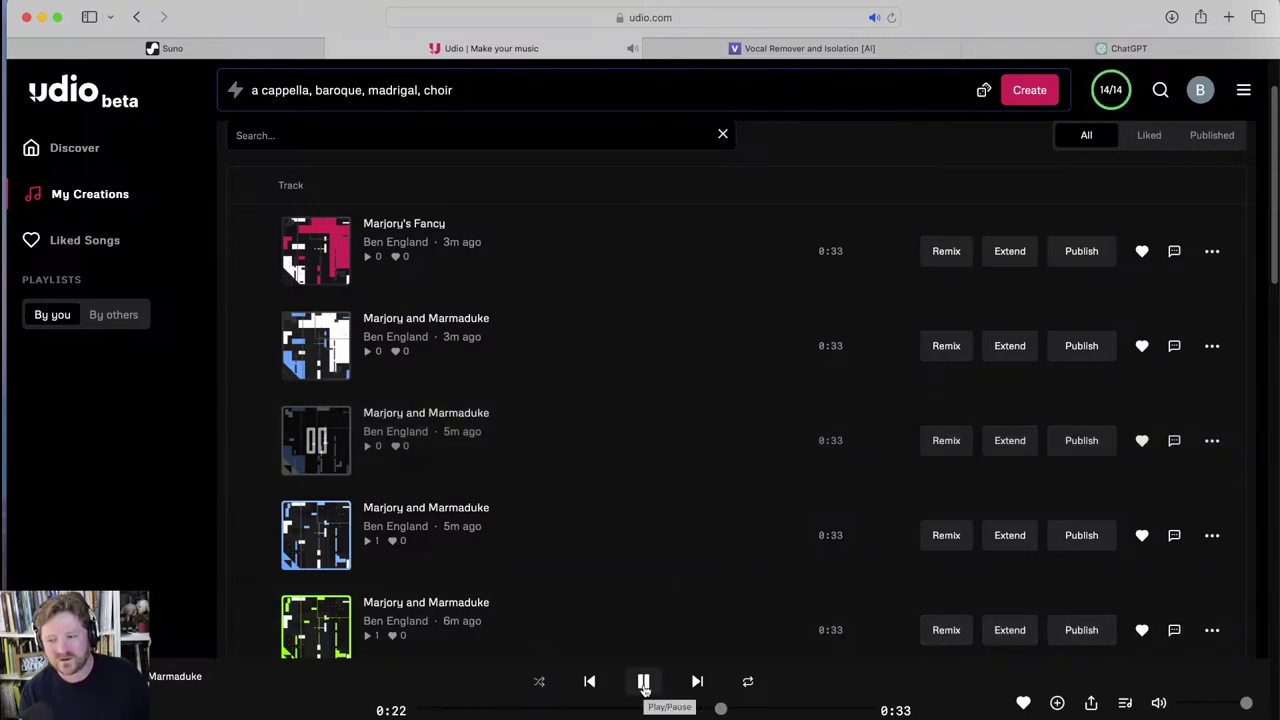
pyautogui.click(643, 683)
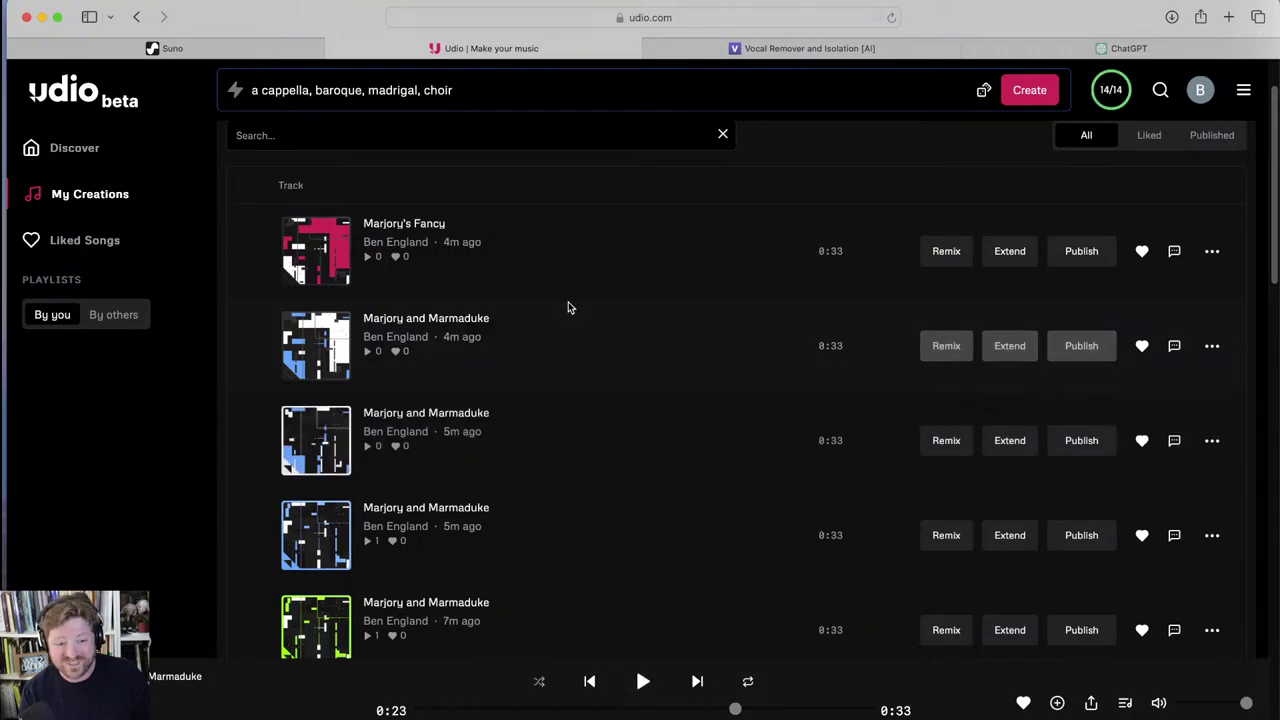
# Like the third track, Marjory and Marmaduke, and set up an extension of it with the two copied verses as custom lyrics
pyautogui.click(1142, 441)
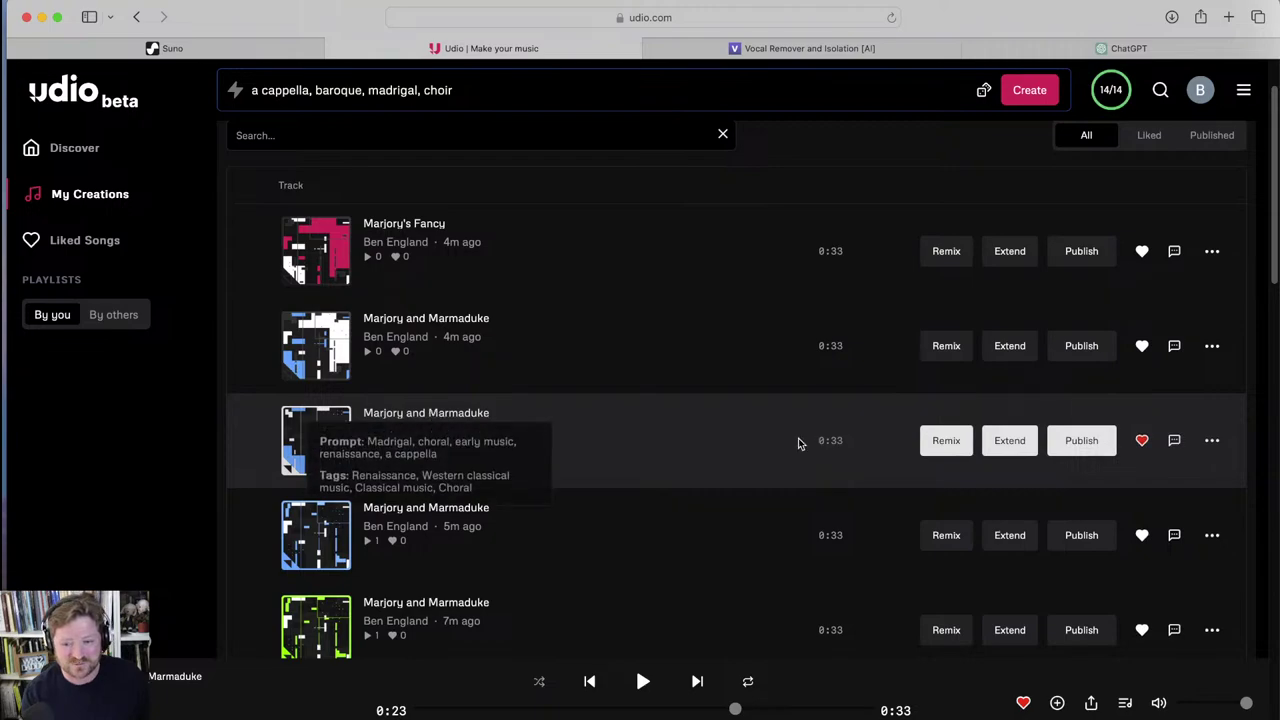
pyautogui.click(1009, 441)
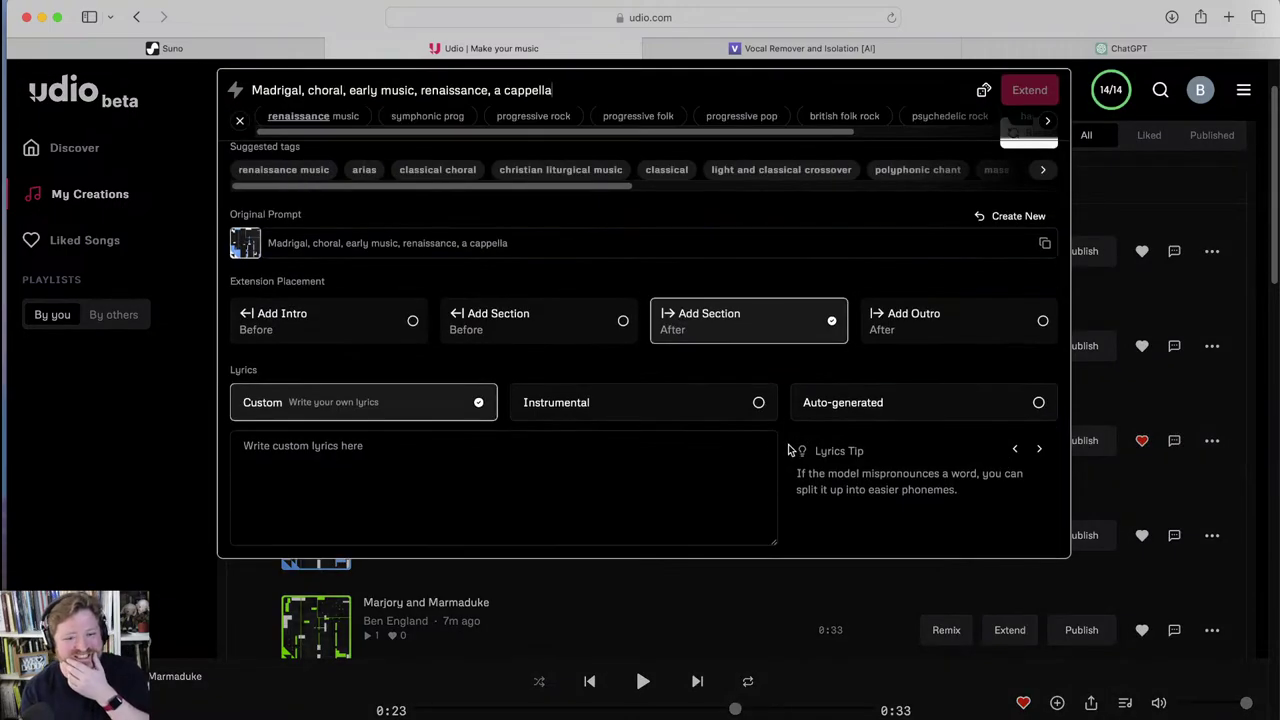
pyautogui.click(552, 465)
pyautogui.press('super+v')
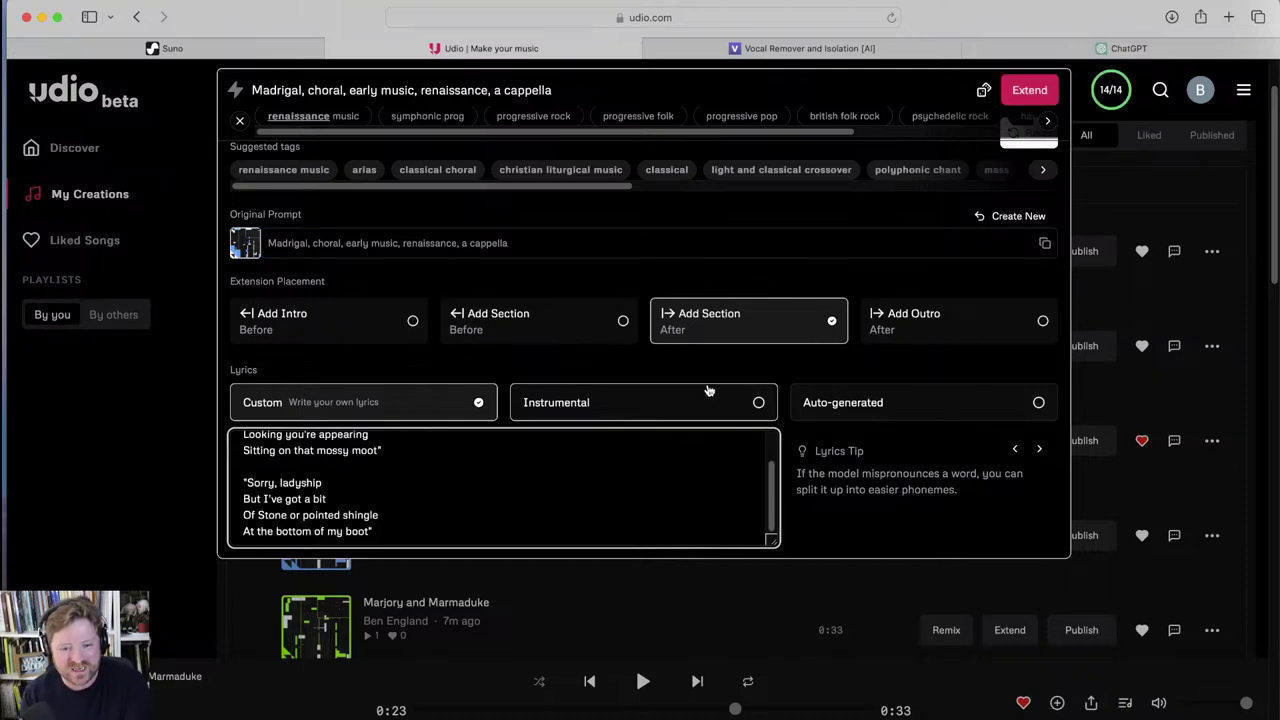
pyautogui.scroll(5, 405, 517)
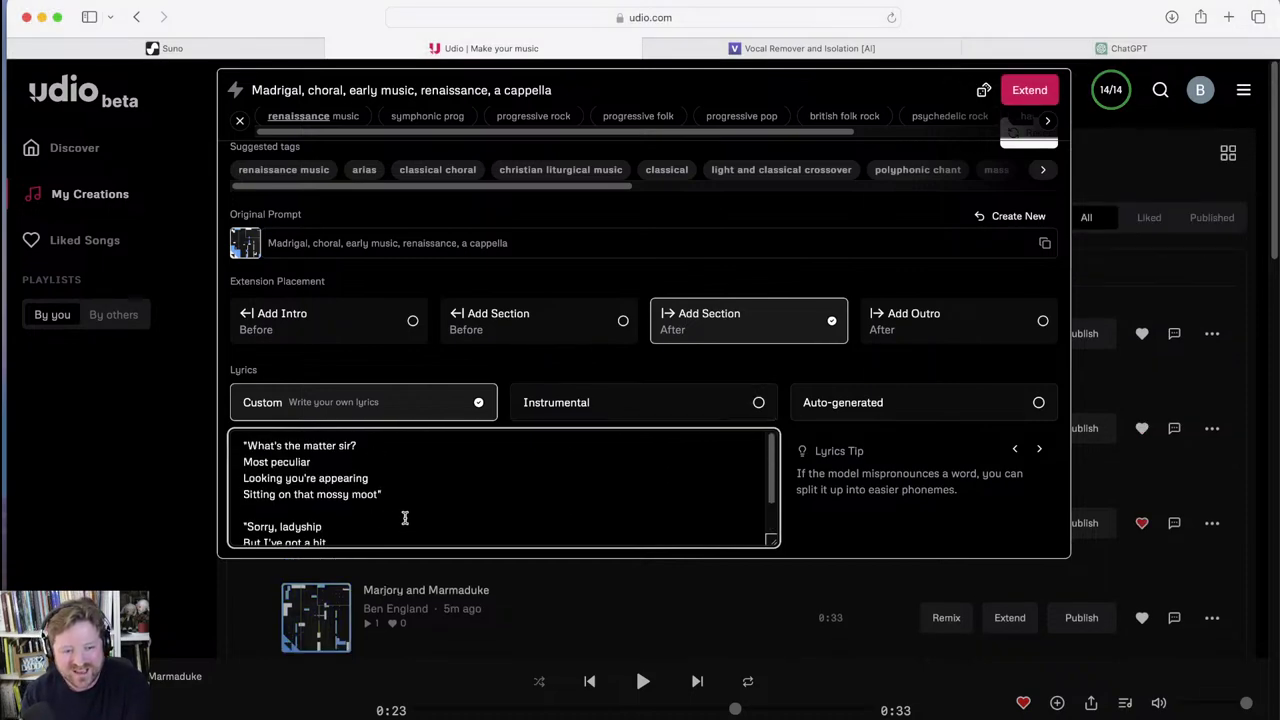
# Add the tag [female voice] on its own line above the "What's the matter sir?" verse
pyautogui.click(243, 445)
pyautogui.press('Return')
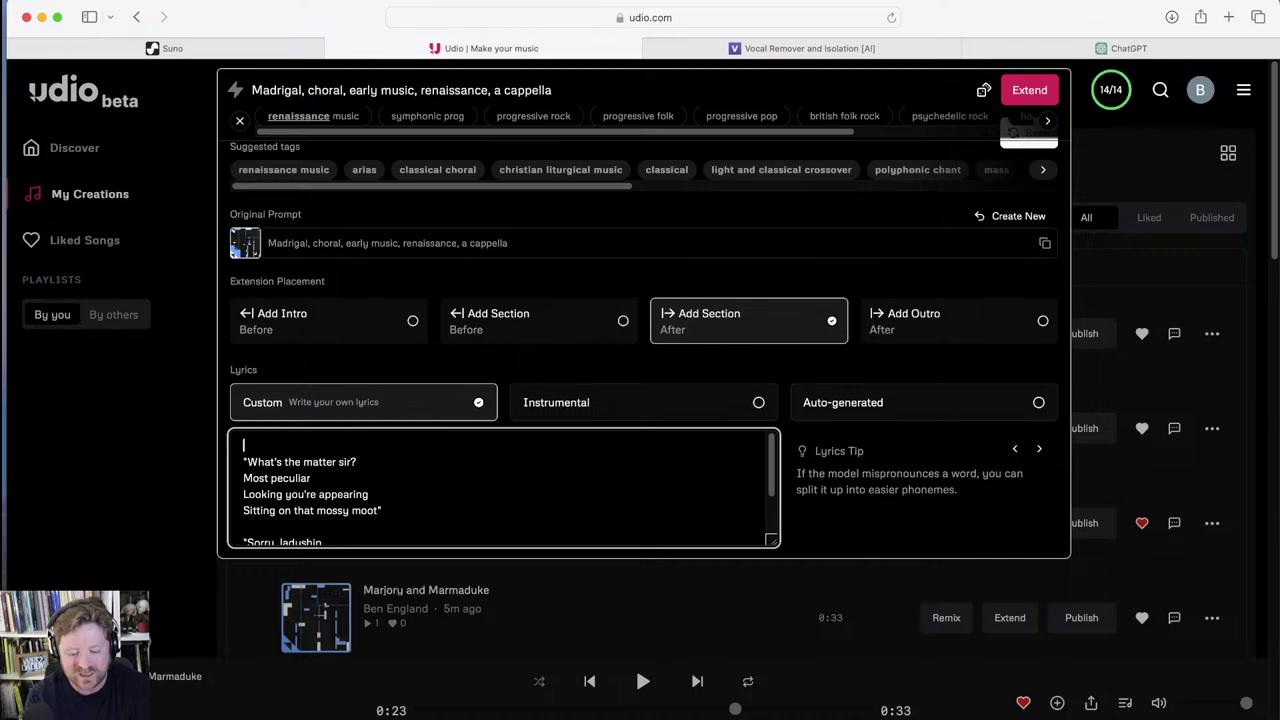
pyautogui.write('[voice')
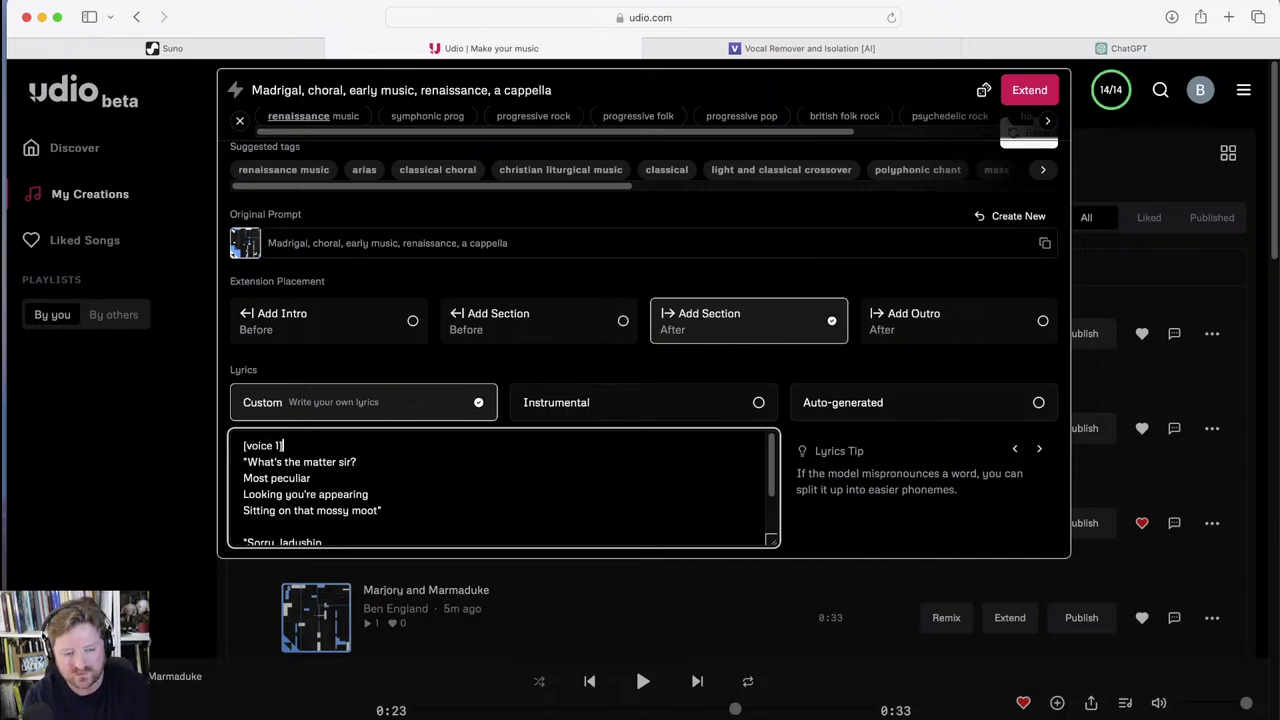
pyautogui.write(' 1]')
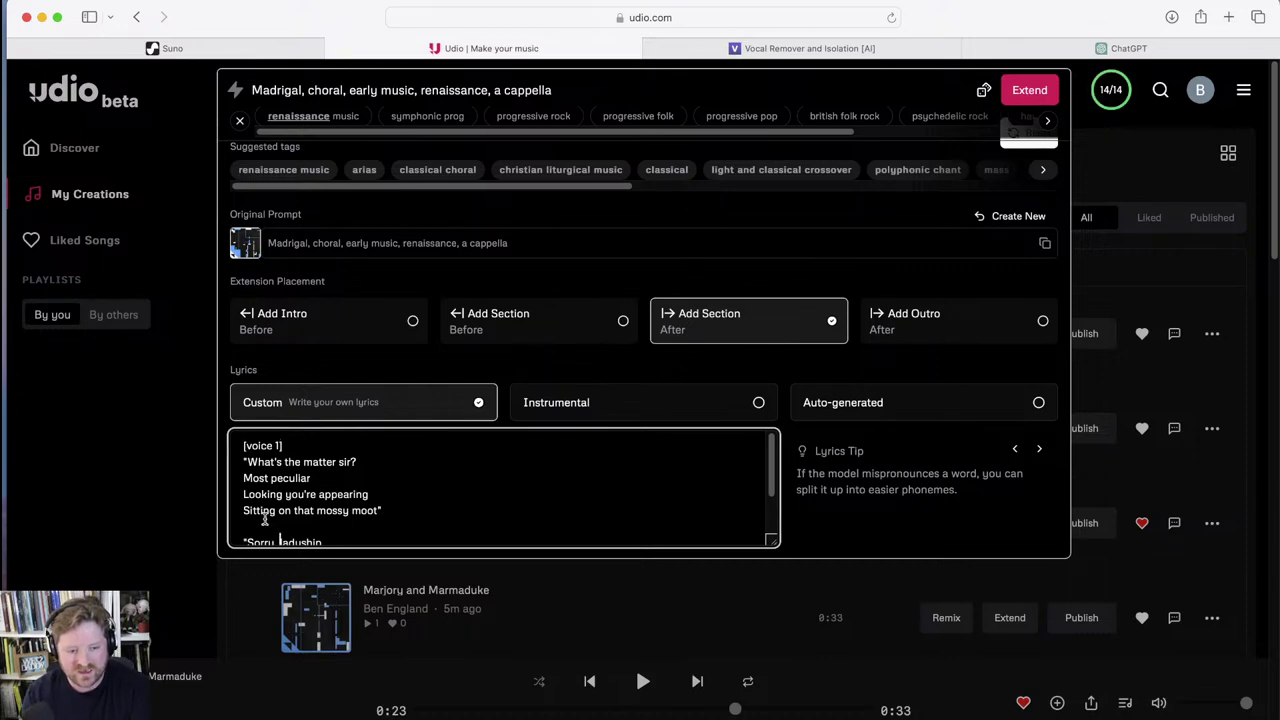
pyautogui.click(263, 524)
pyautogui.click(245, 445)
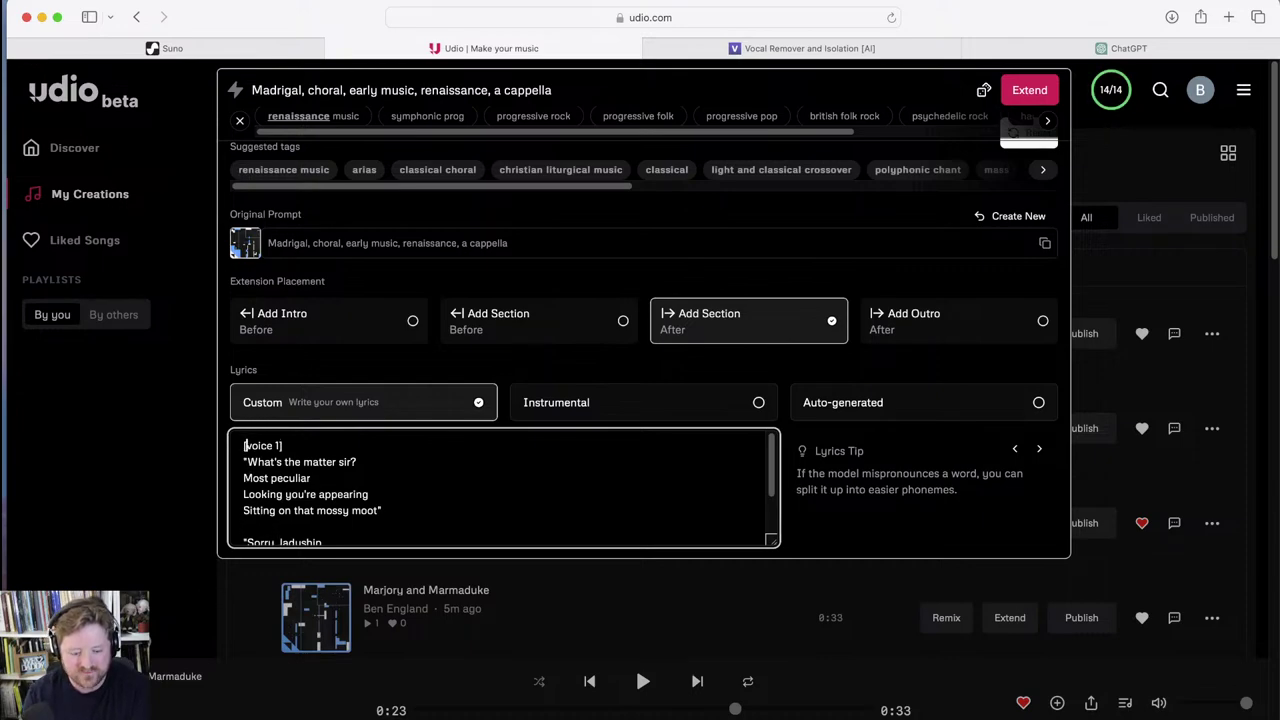
pyautogui.write('female')
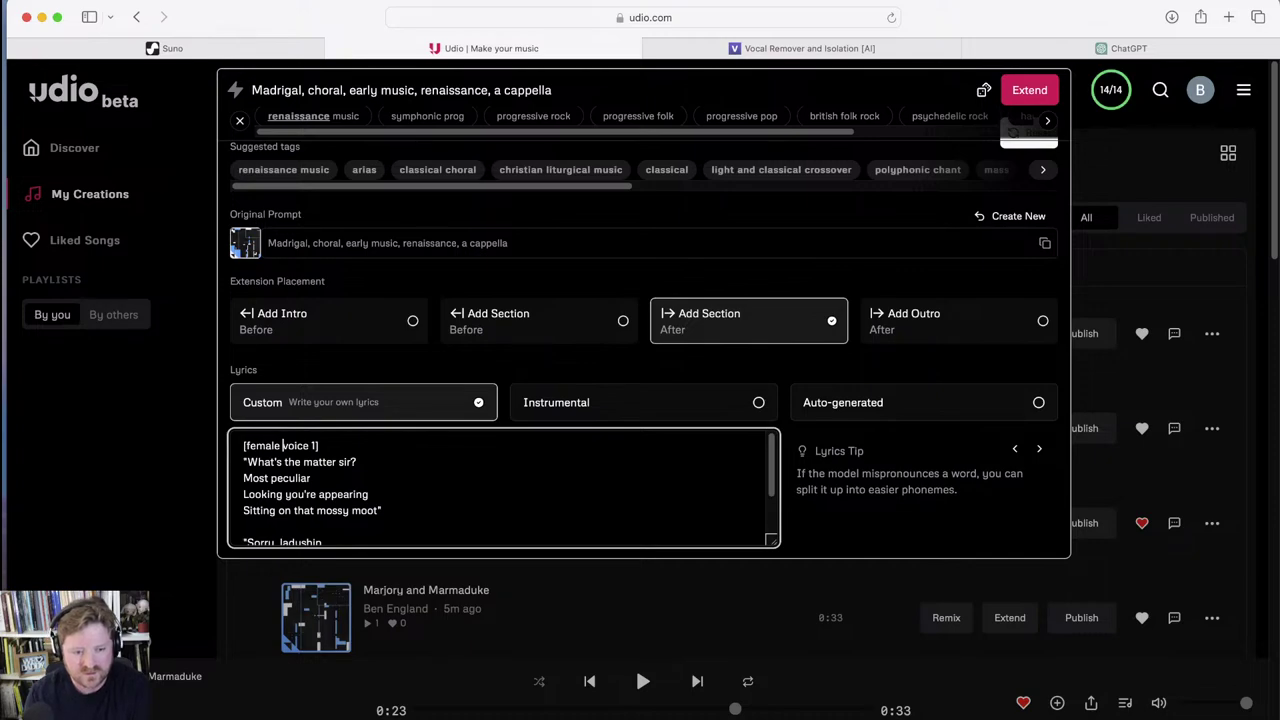
pyautogui.click(316, 445)
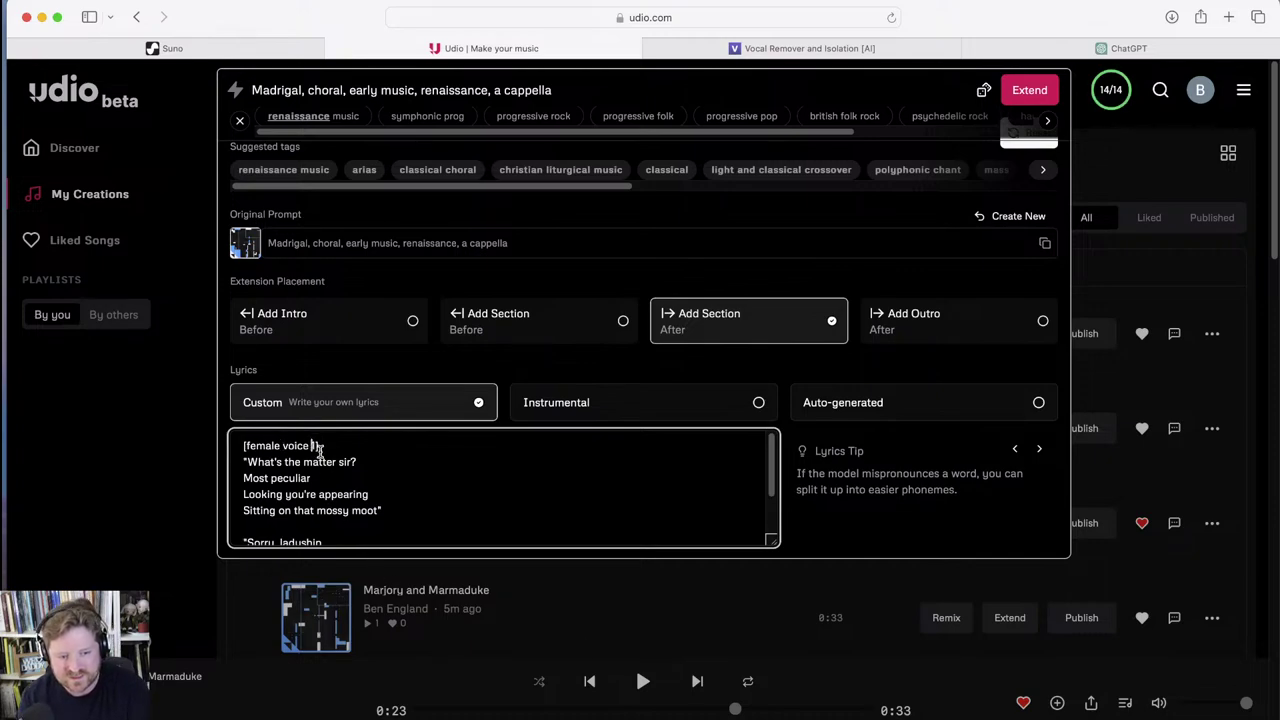
pyautogui.press('BackSpace')
pyautogui.press('BackSpace')
# Add the tag [male voice] on its own line above the "Sorry, ladyship" verse and generate the extension
pyautogui.click(328, 526)
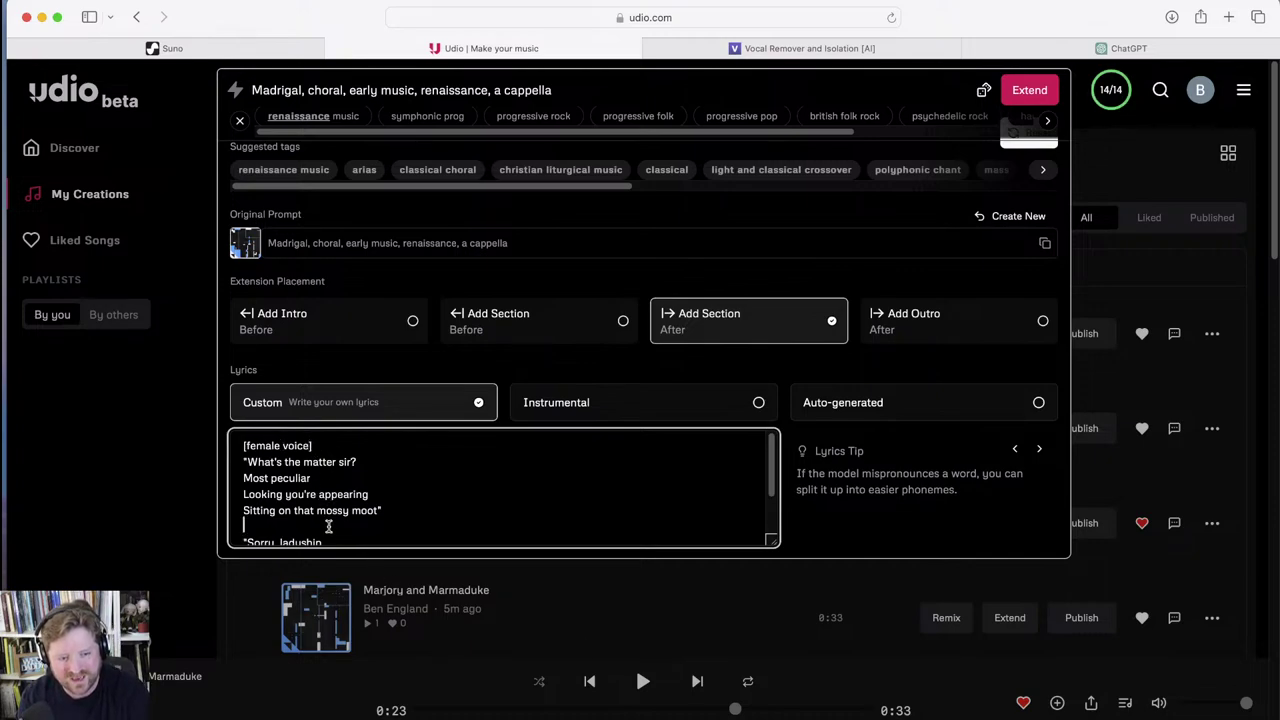
pyautogui.press('Return')
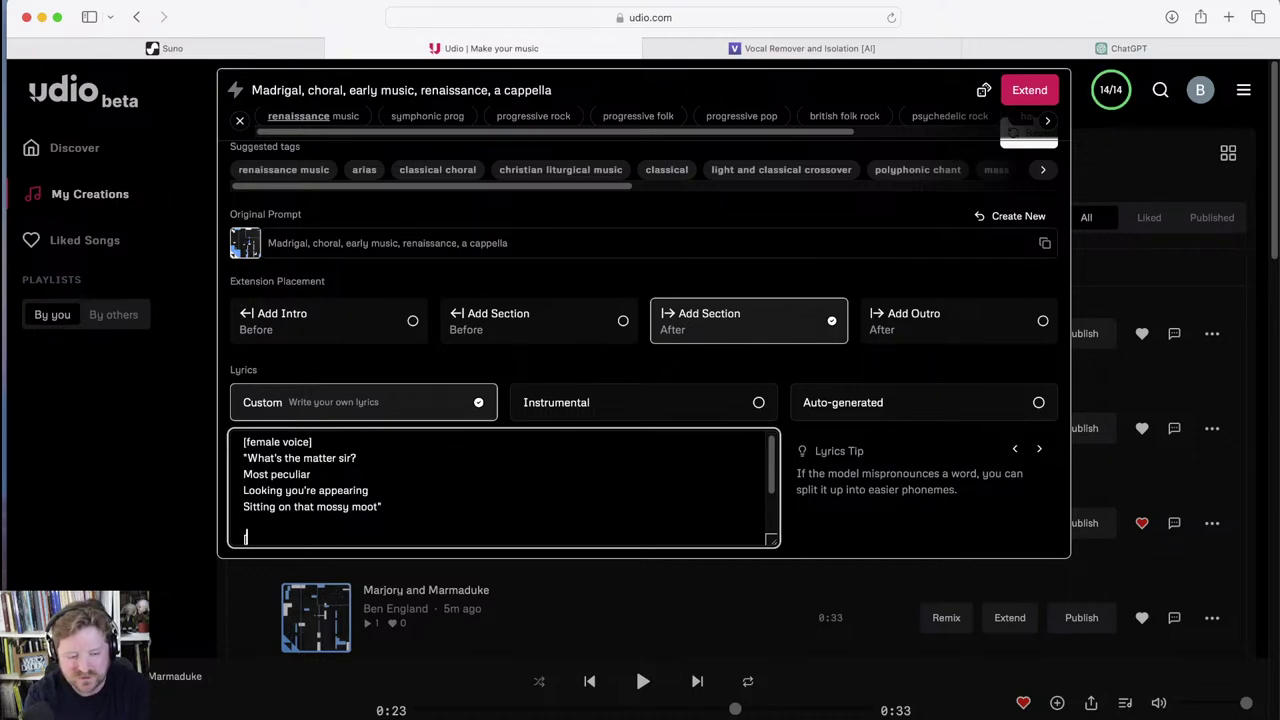
pyautogui.write('[male voice')
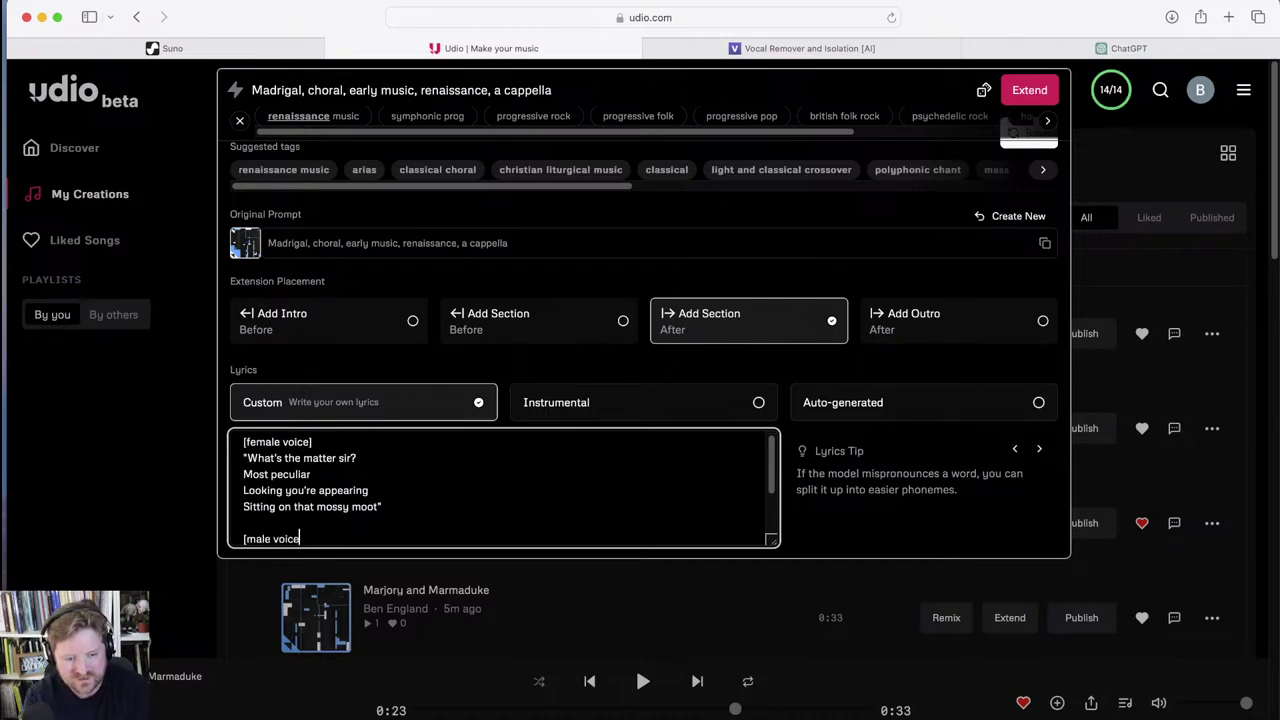
pyautogui.write(']')
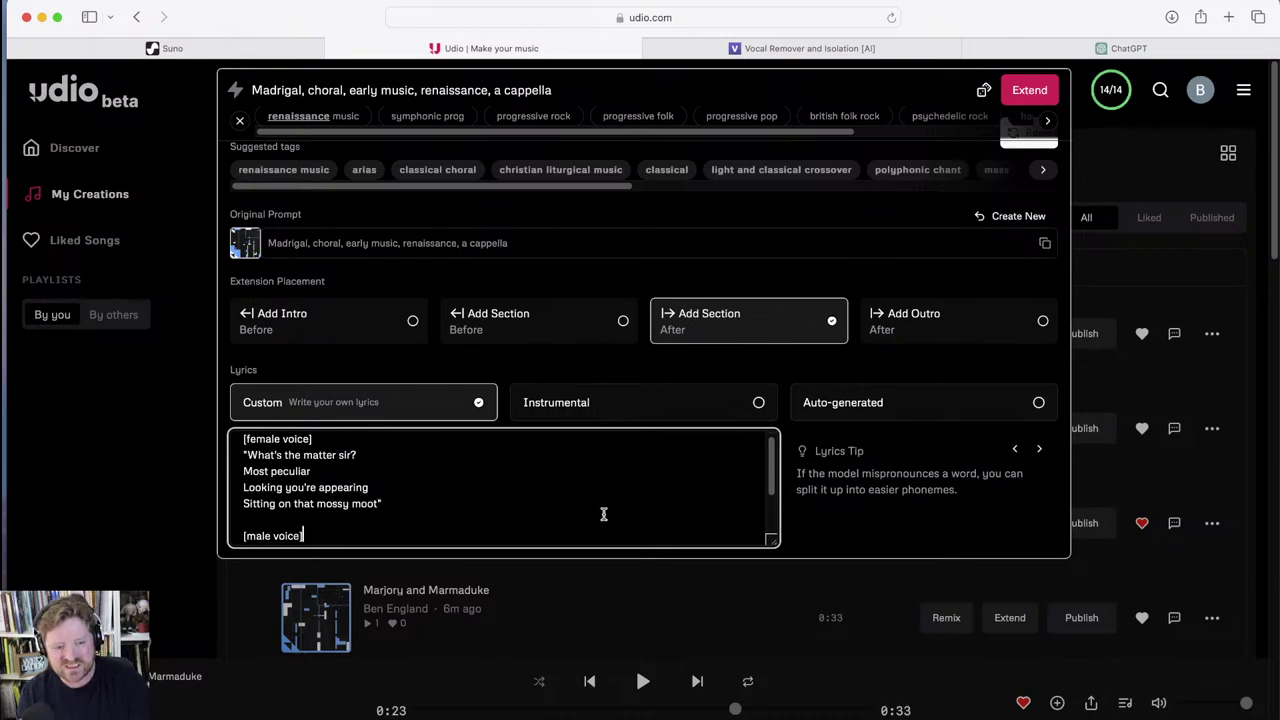
pyautogui.scroll(-3, 606, 515)
pyautogui.scroll(3, 603, 517)
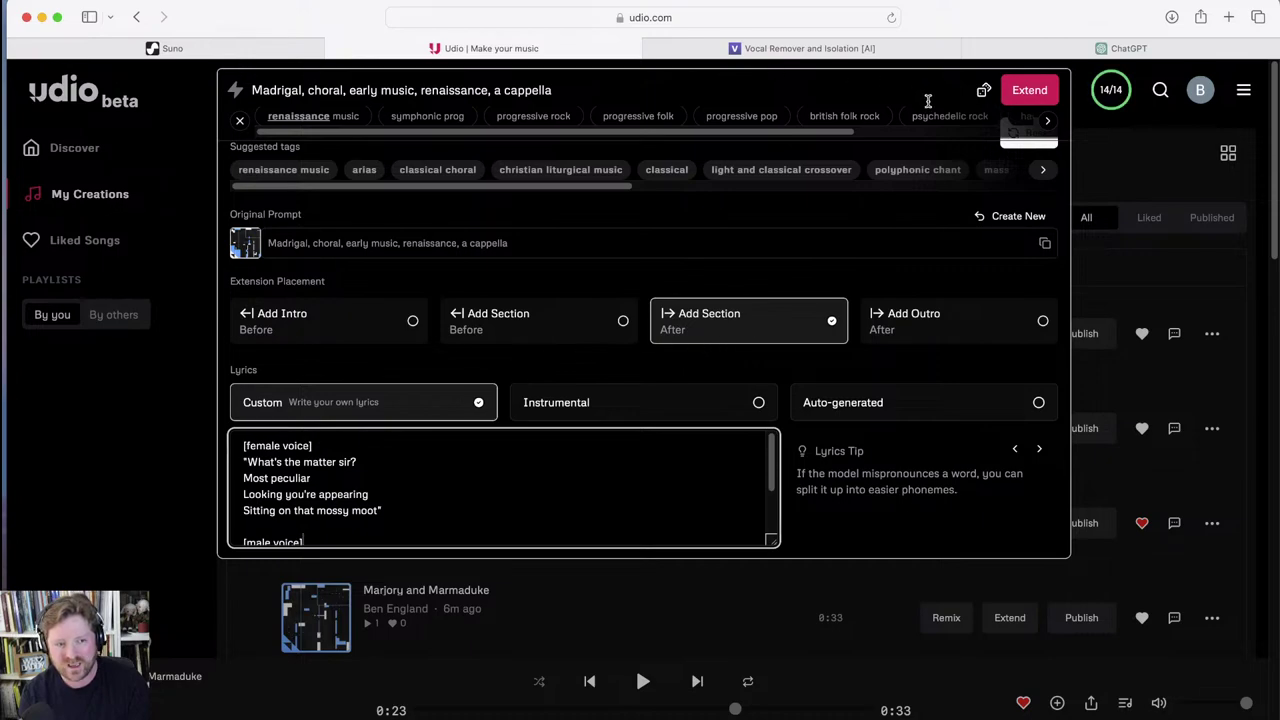
pyautogui.click(1028, 95)
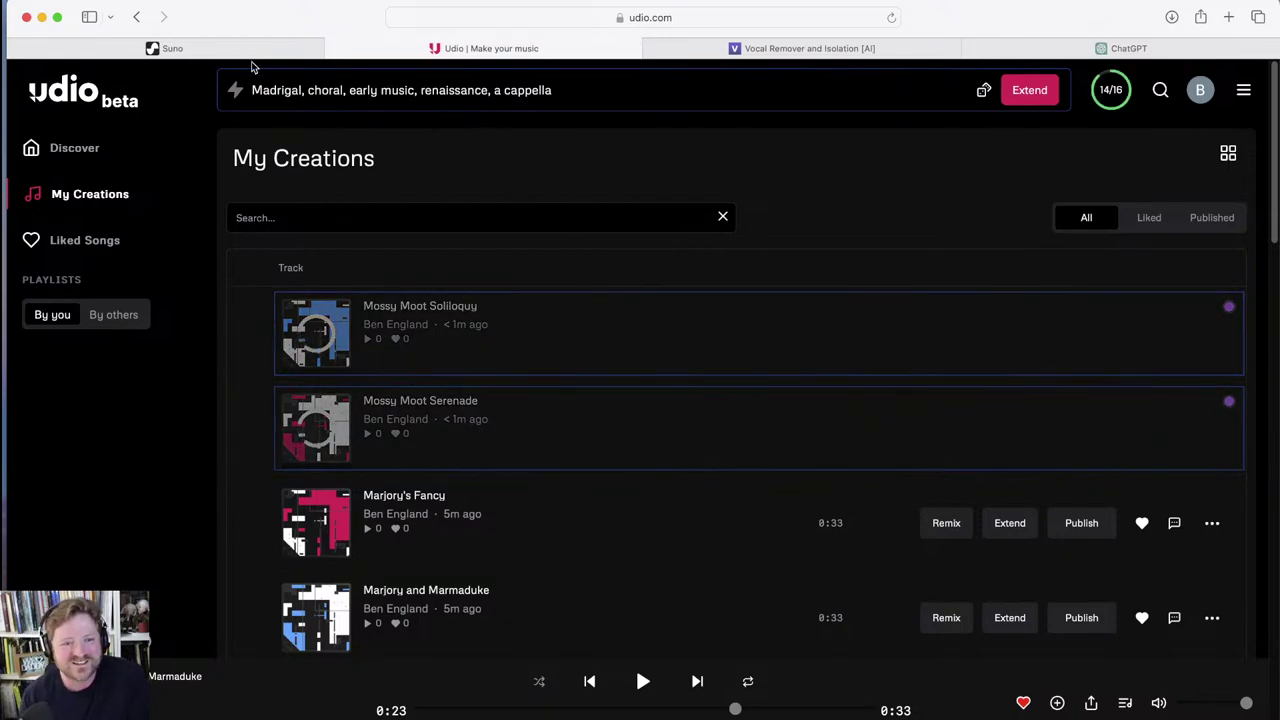
# Switch to Suno and listen to part of each of the two newest Lady Marjory songs with lute accompaniment
pyautogui.click(200, 48)
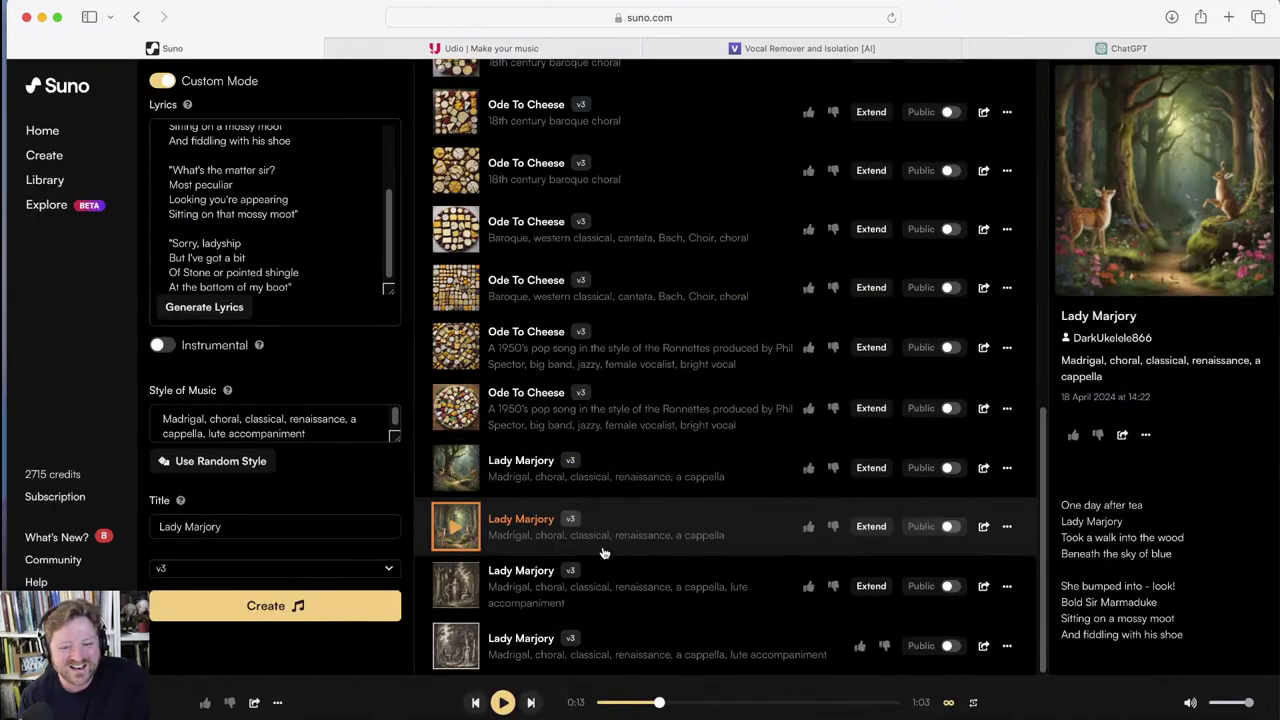
pyautogui.click(455, 588)
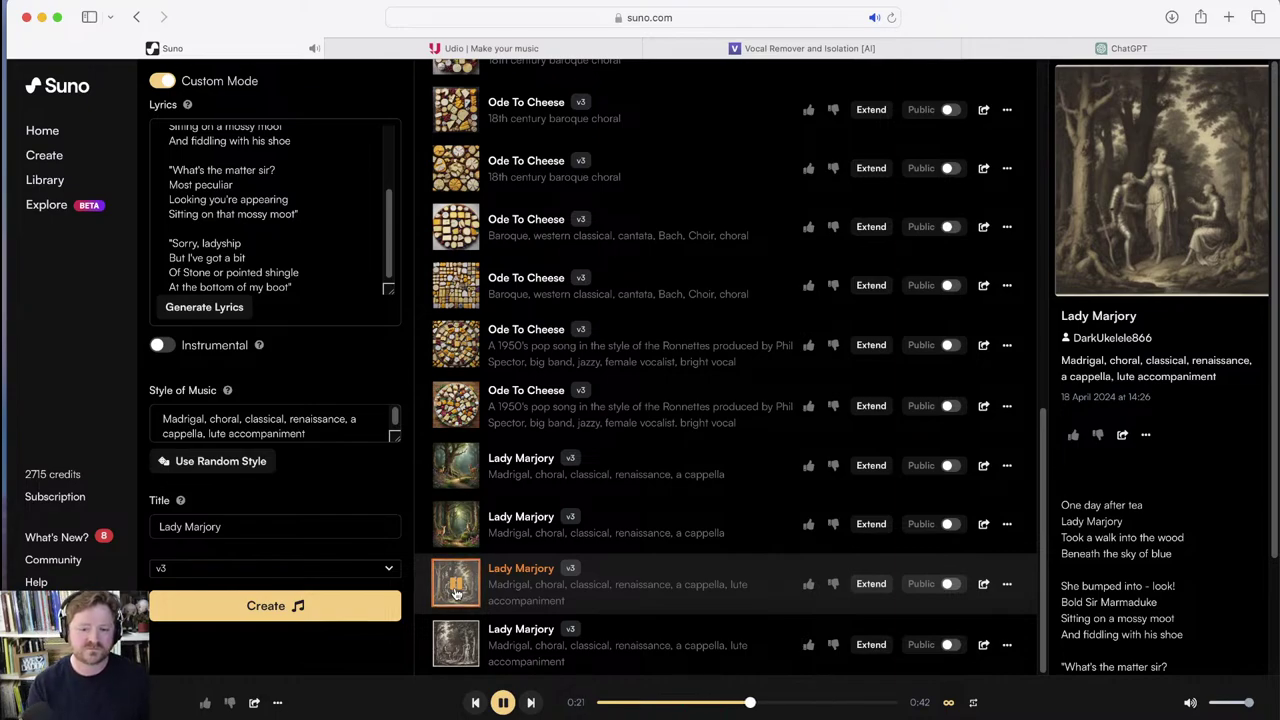
pyautogui.click(455, 590)
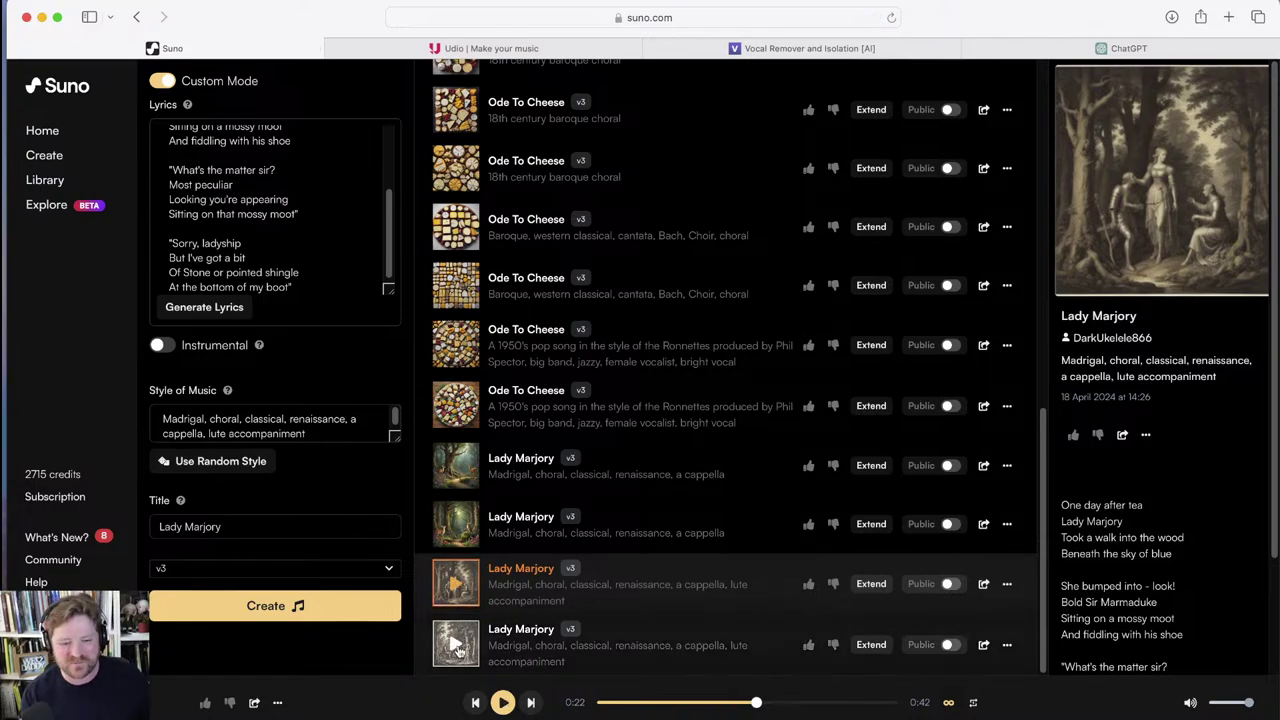
pyautogui.click(457, 649)
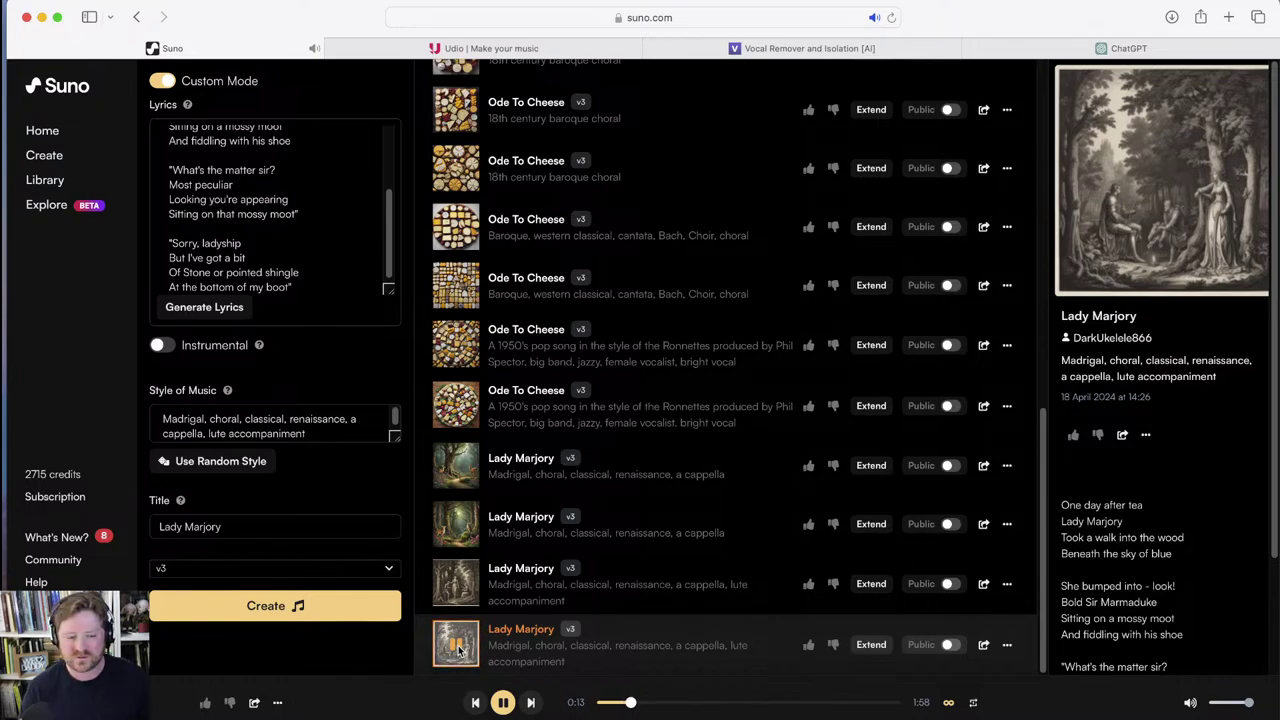
pyautogui.click(503, 703)
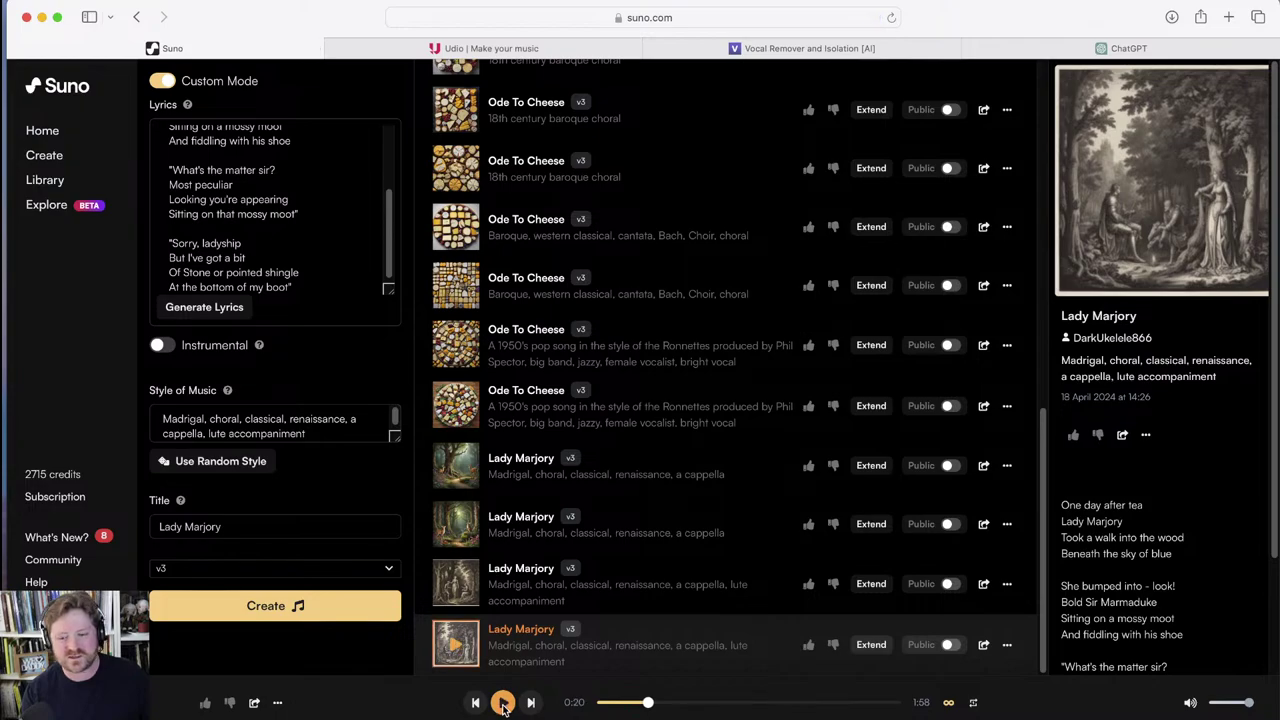
# Switch to Udio and listen to the two new extended tracks, Mossy Moot Serenade and the second half of Mossy Moot Soliloquy
pyautogui.click(453, 46)
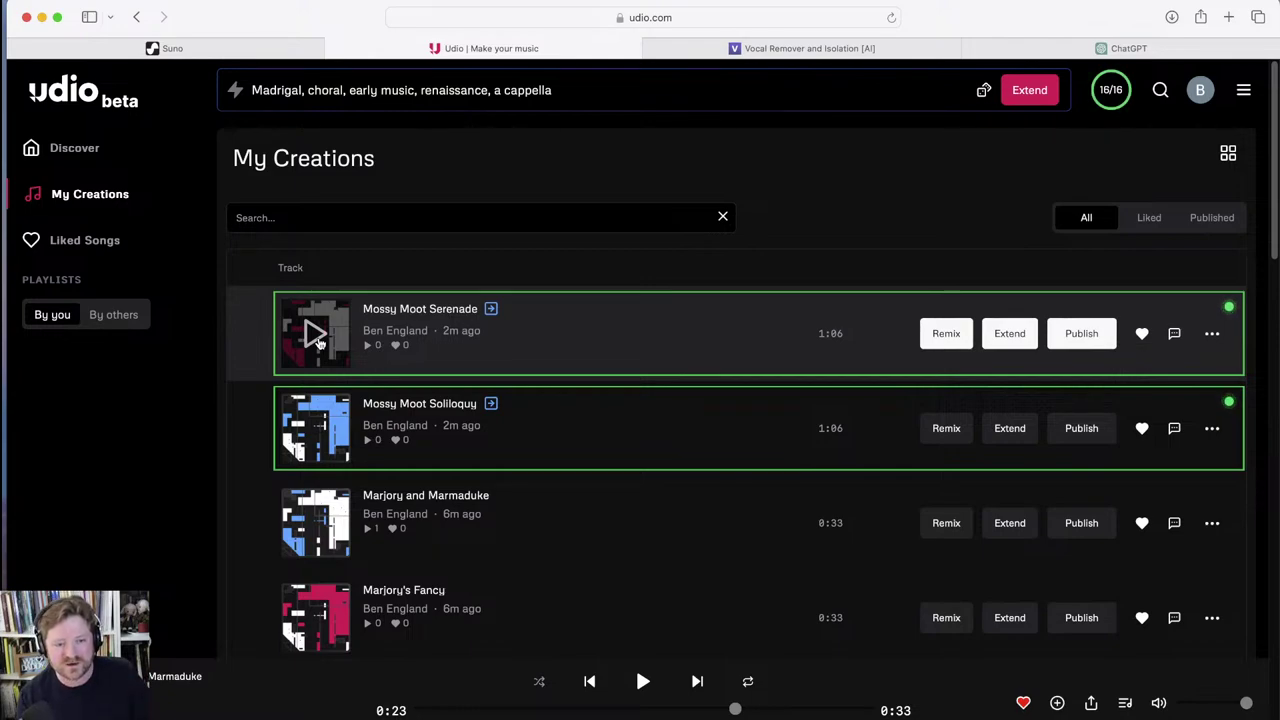
pyautogui.click(318, 341)
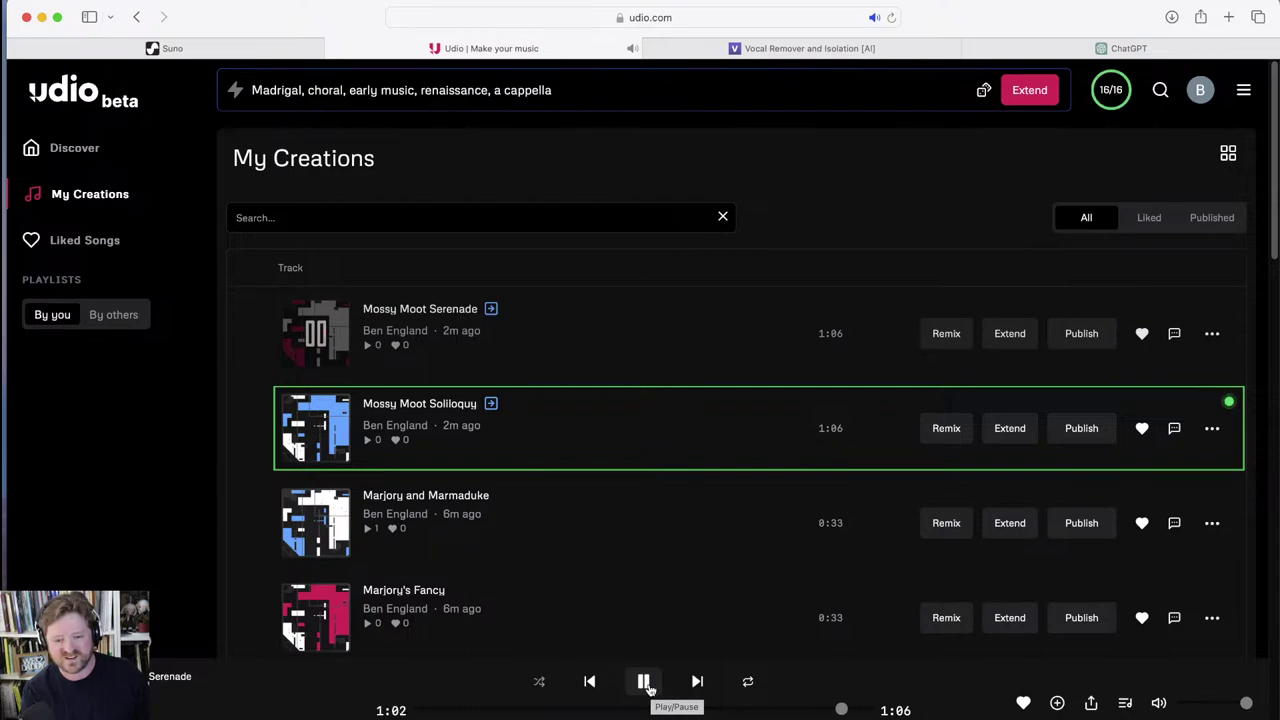
pyautogui.click(644, 682)
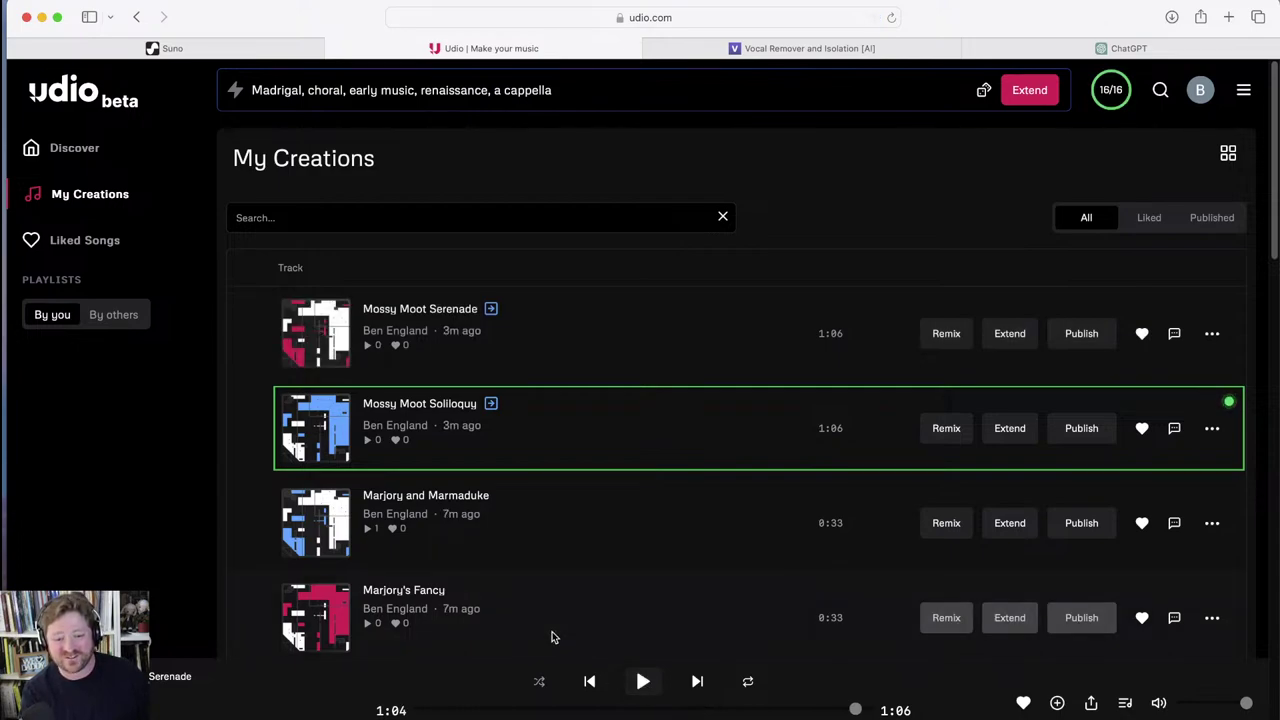
pyautogui.click(318, 432)
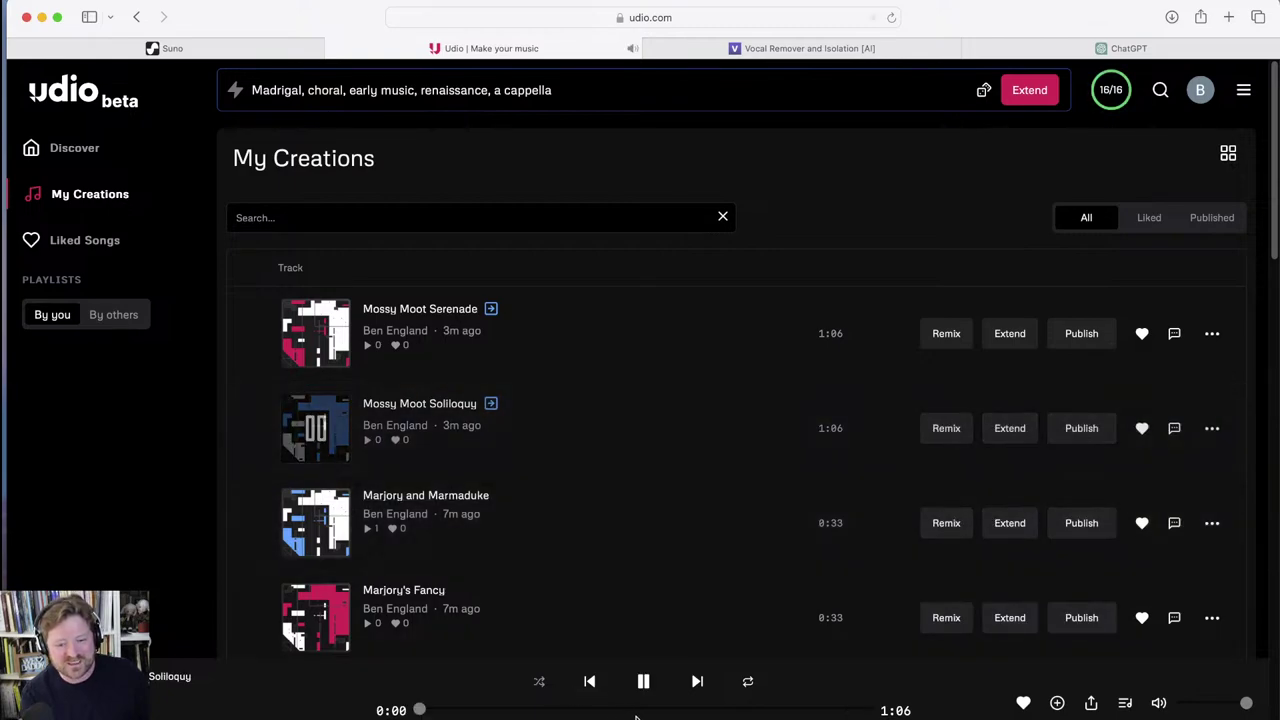
pyautogui.click(593, 710)
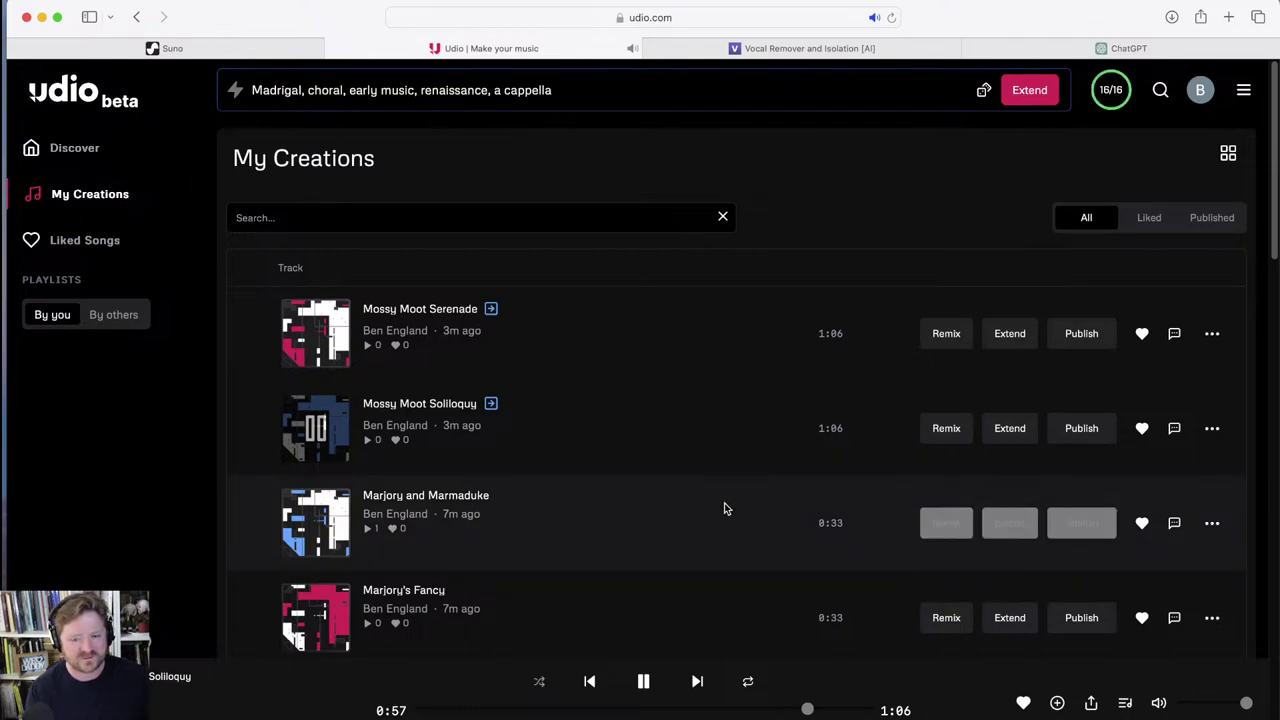
pyautogui.click(645, 683)
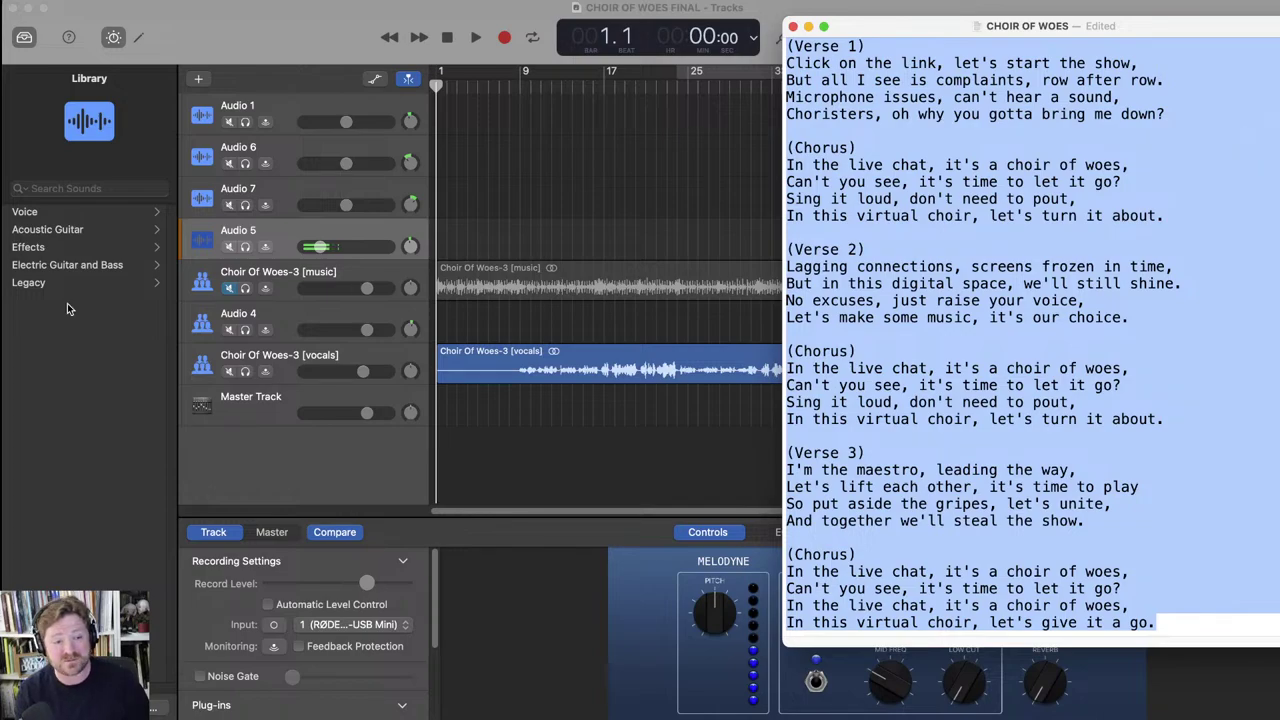
# In the CHOIR OF WOES FINAL project, unmute the Choir Of Woes-3 [music] track and play the song from the start alongside its lyrics
pyautogui.click(228, 291)
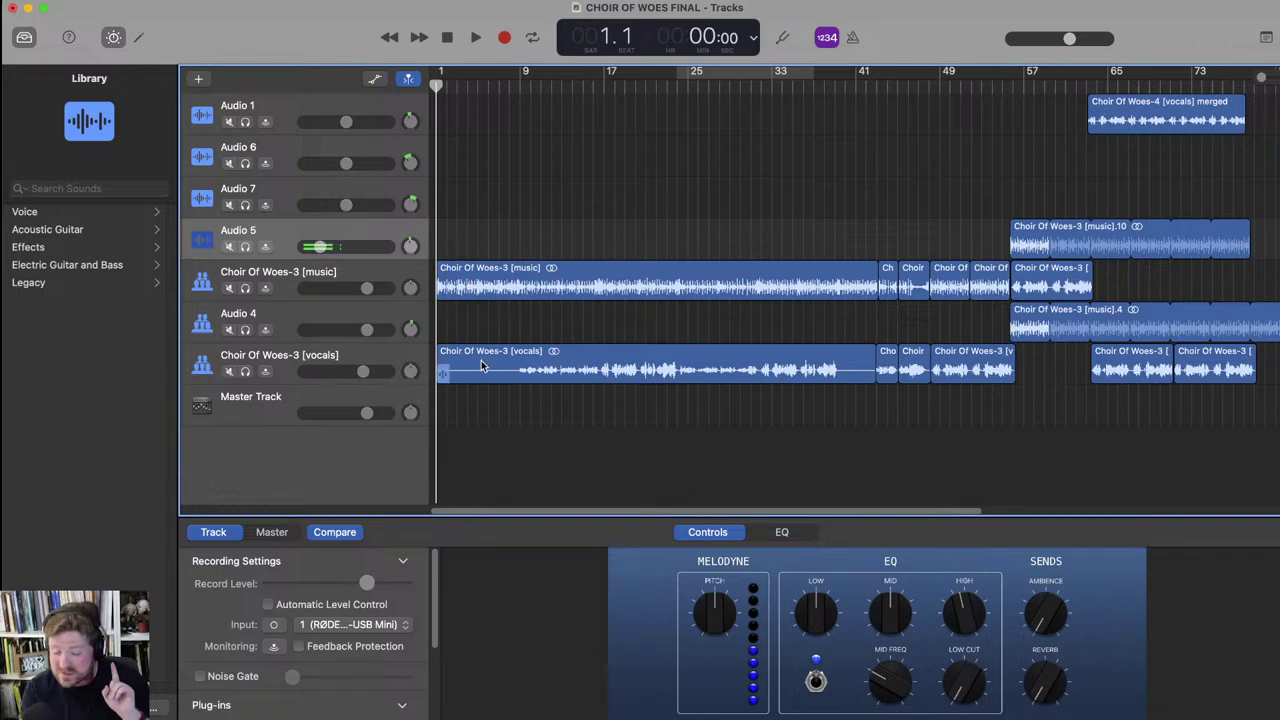
pyautogui.click(477, 38)
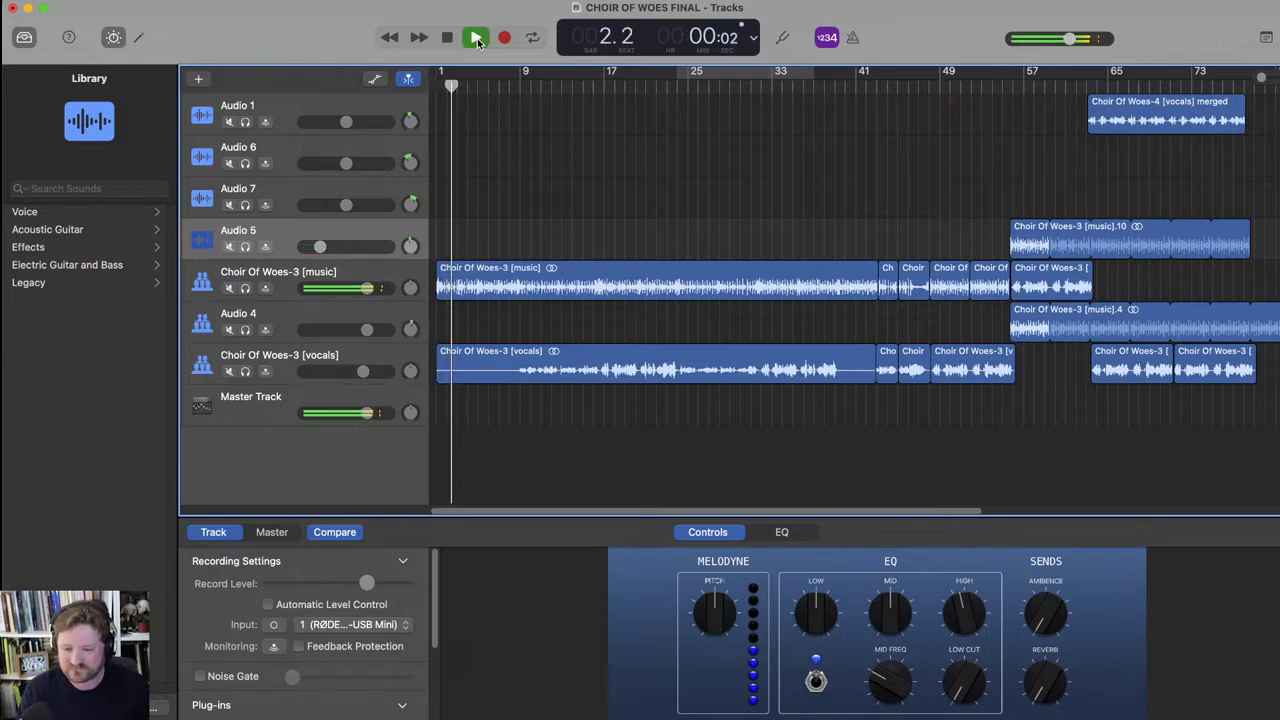
pyautogui.press('super+Tab')
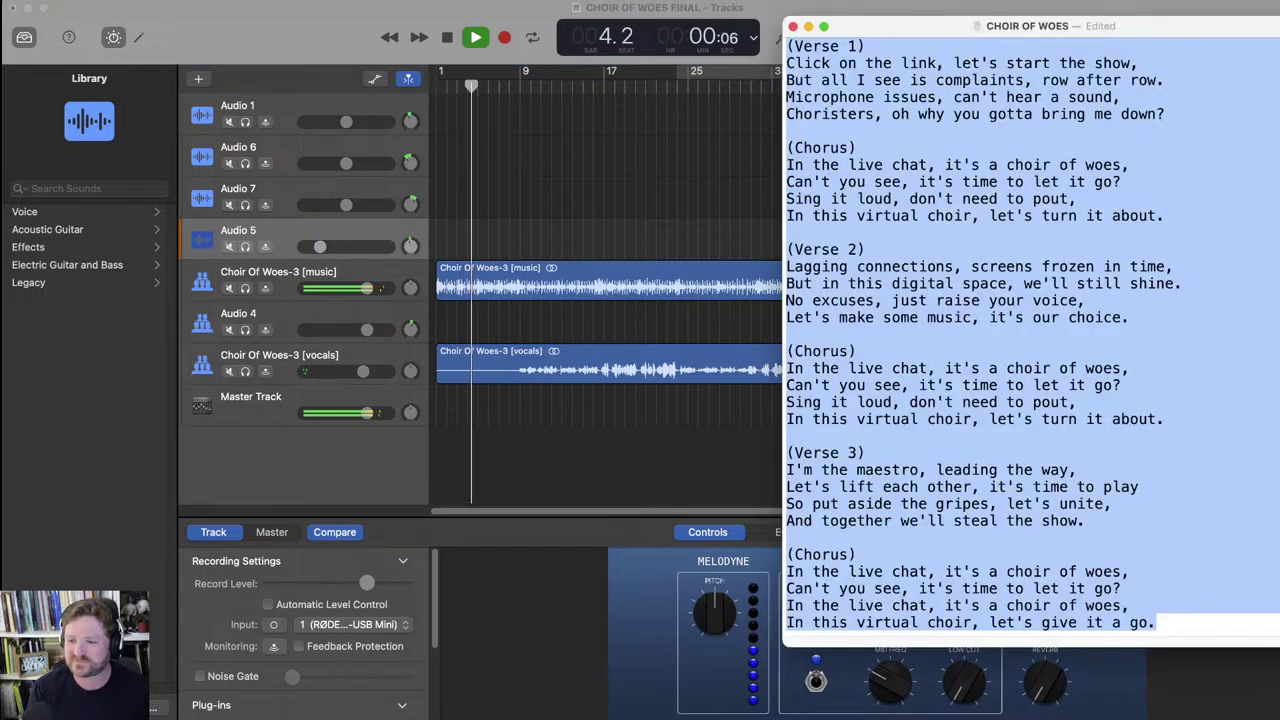
pyautogui.press('super+Tab')
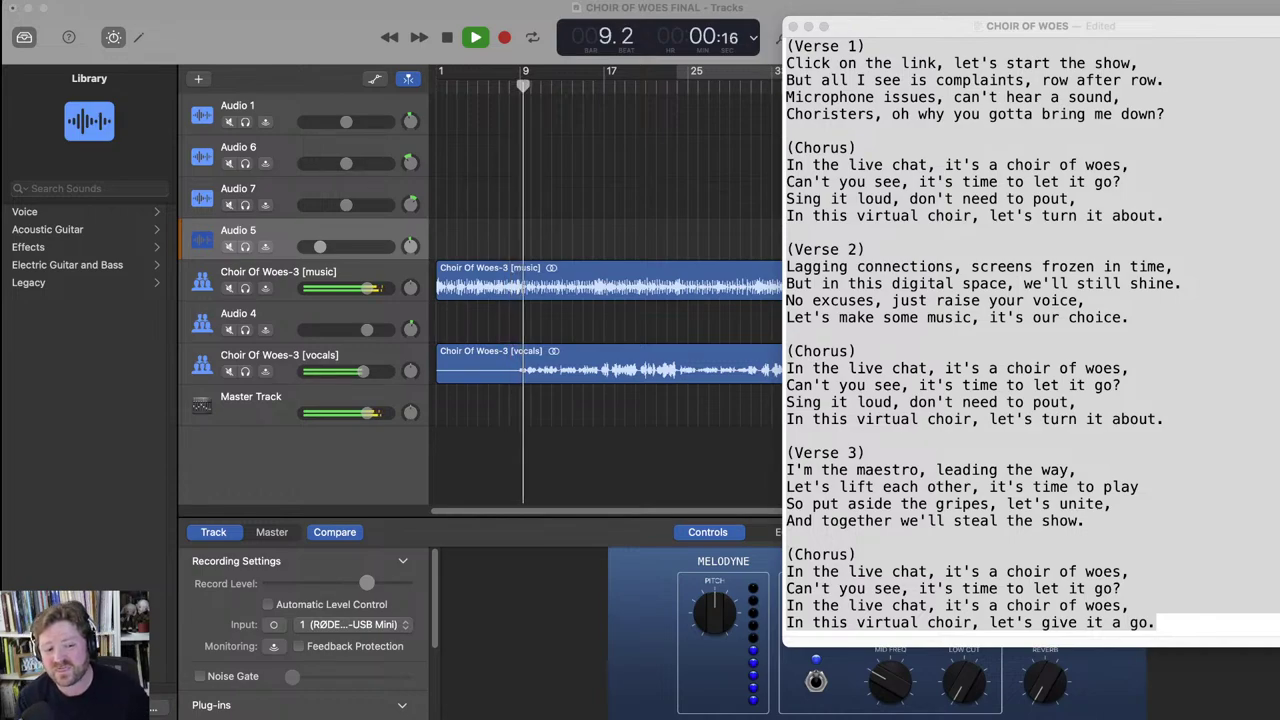
# Raise the volume of the Choir Of Woes-3 [vocals] track, listen on with the lyrics in view, and stop playback
pyautogui.moveTo(362, 371); pyautogui.dragTo(372, 380)
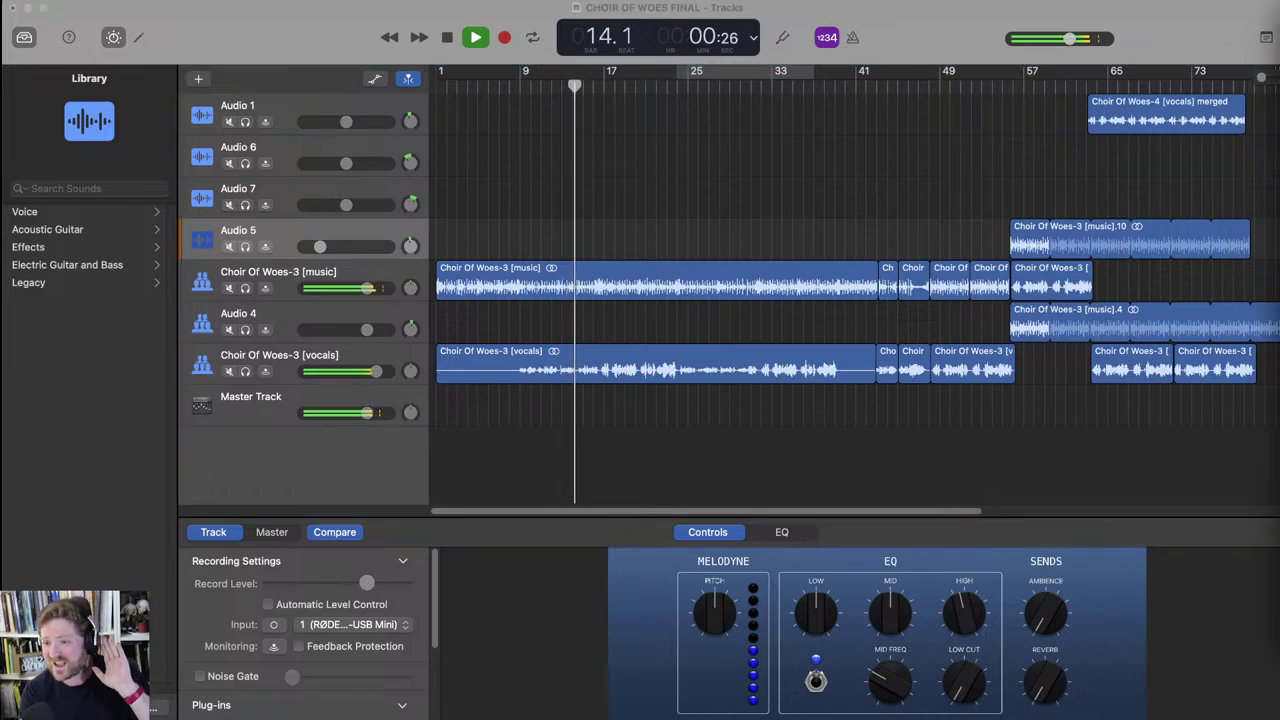
pyautogui.press('super+Tab')
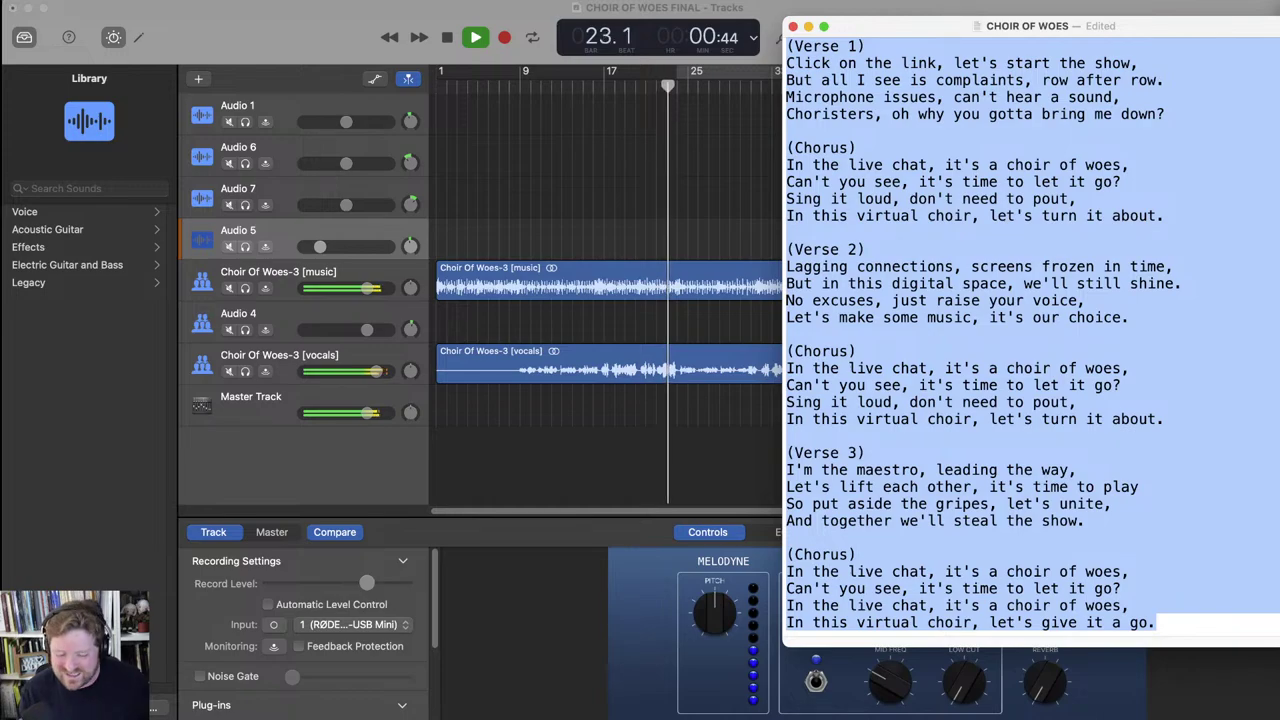
pyautogui.click(447, 37)
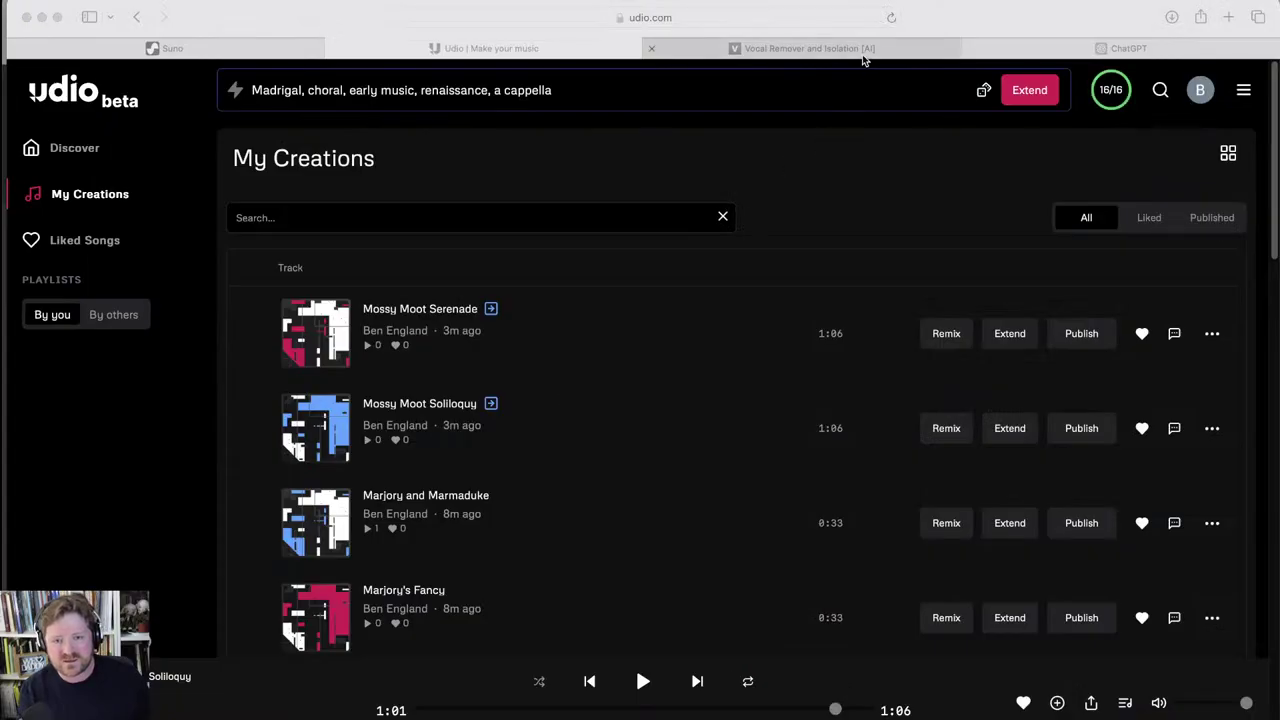
# Browse the older tracks in Udio's My Creations, loading further entries, for a cheese-themed song suited to vocal separation
pyautogui.click(865, 50)
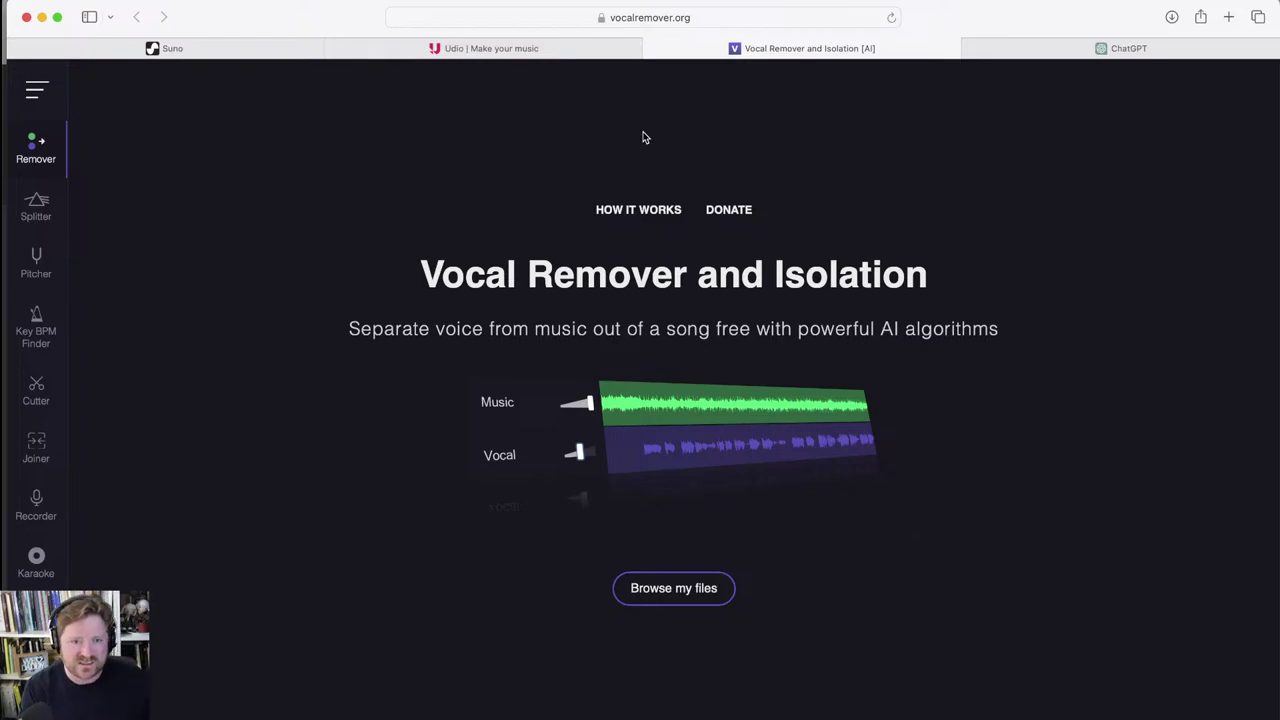
pyautogui.click(551, 50)
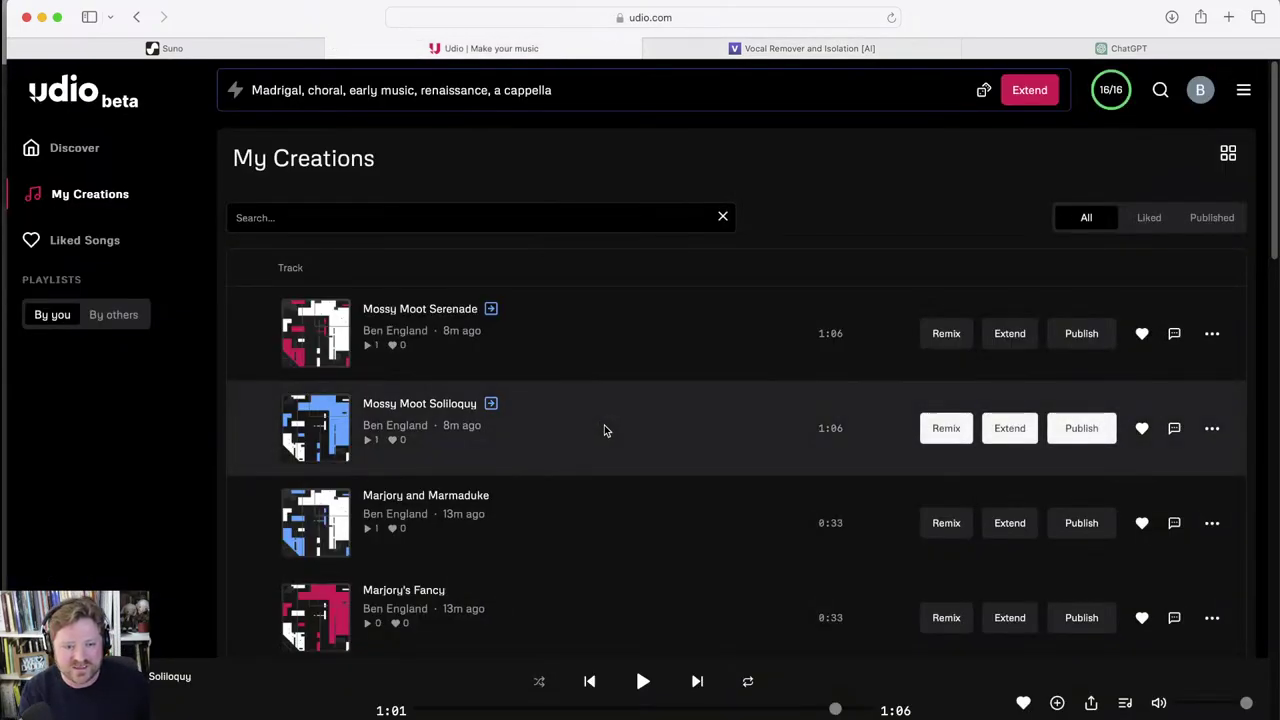
pyautogui.scroll(-8, 604, 425)
pyautogui.scroll(-10, 604, 430)
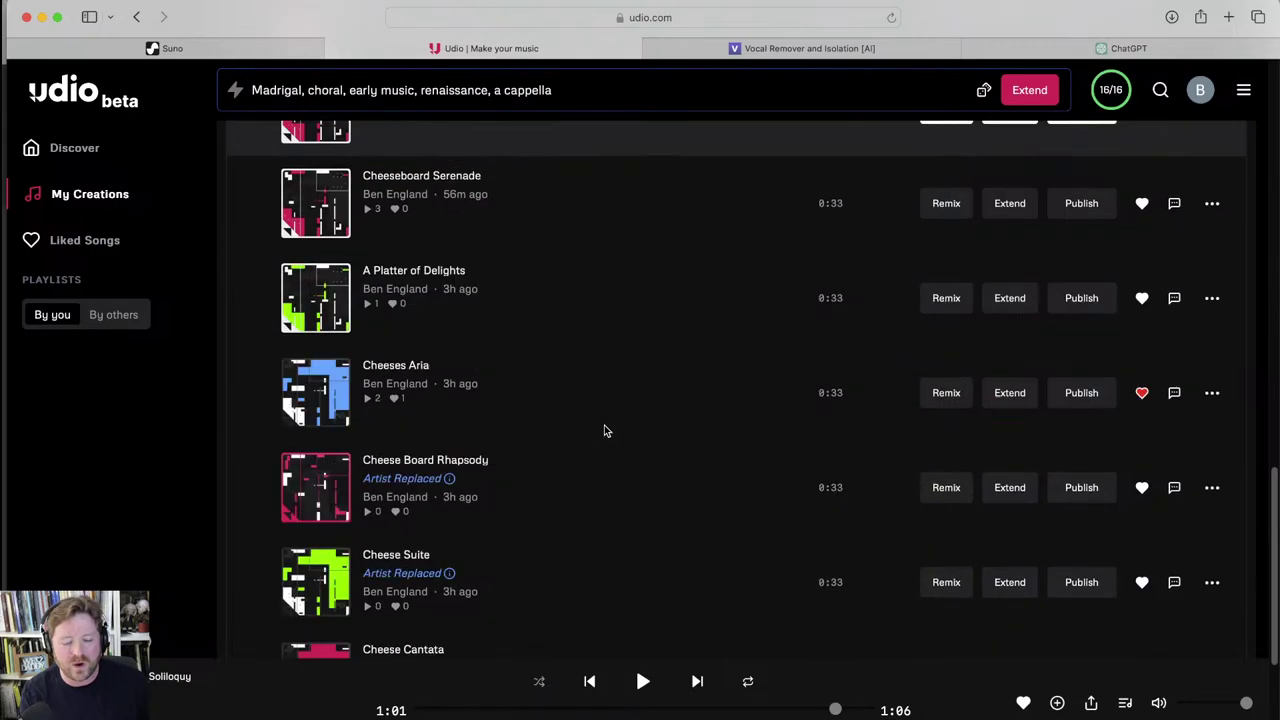
pyautogui.scroll(-3, 604, 431)
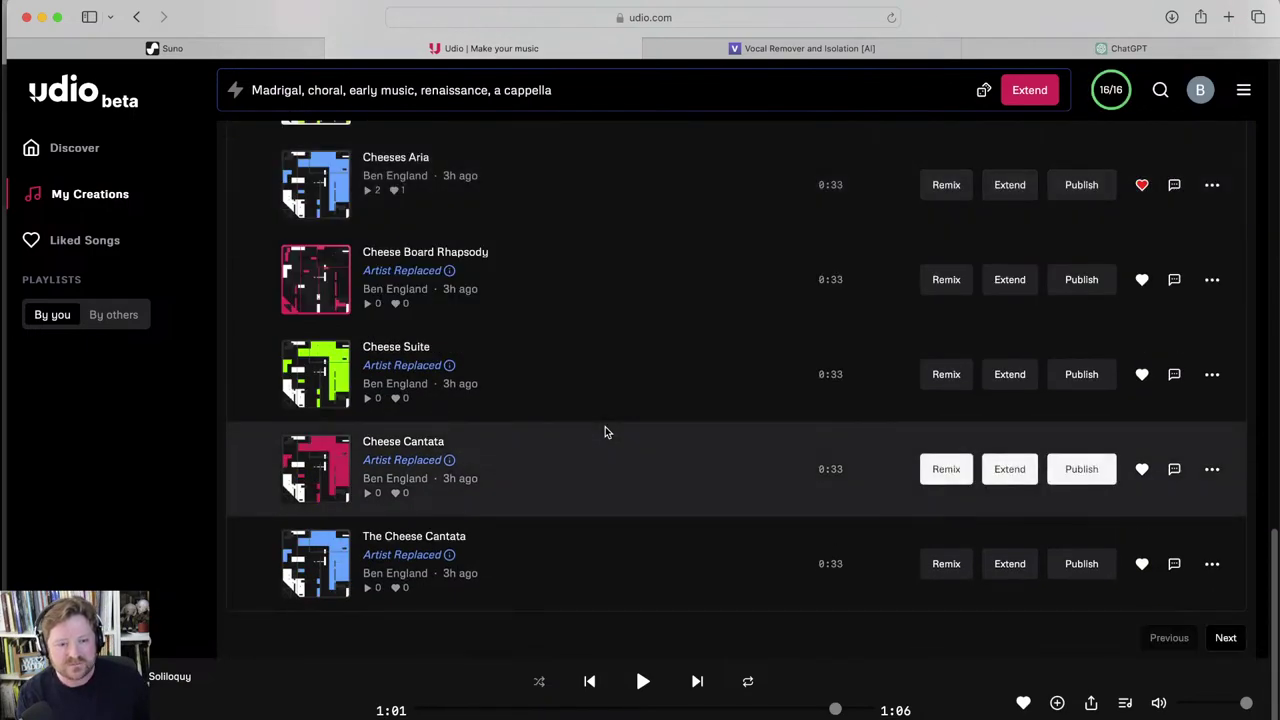
pyautogui.scroll(3, 425, 278)
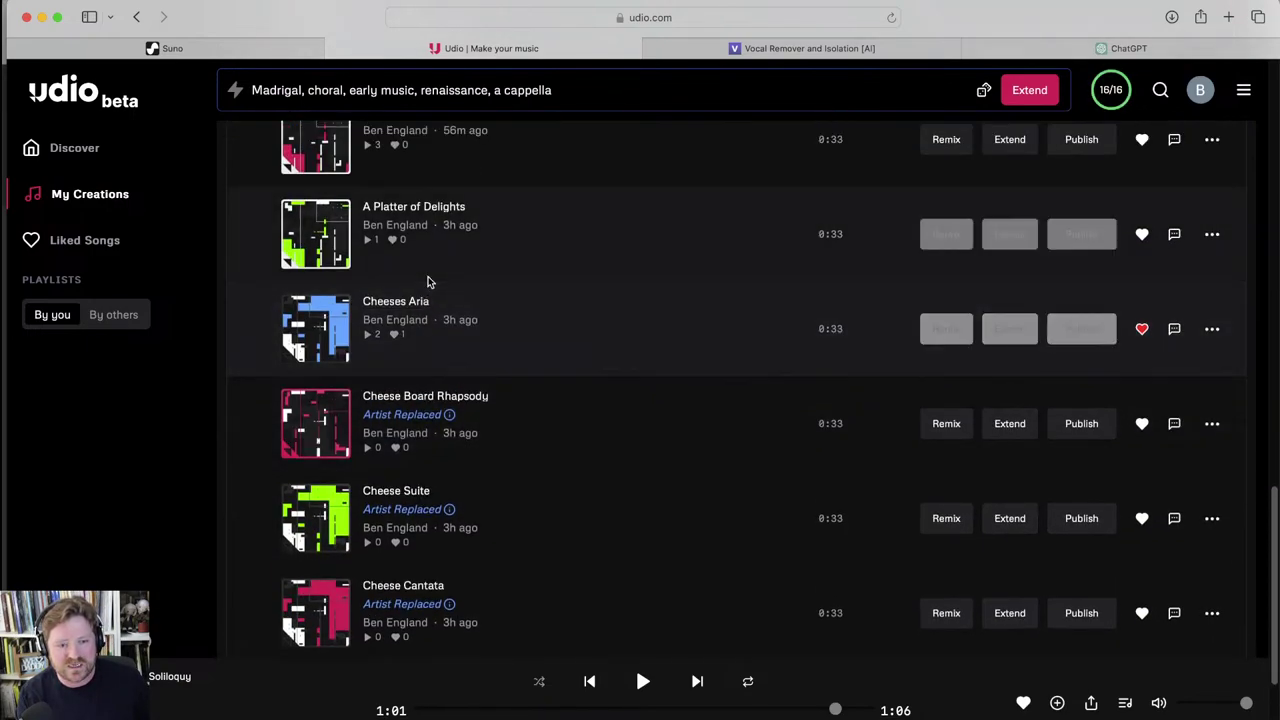
pyautogui.scroll(-3, 431, 300)
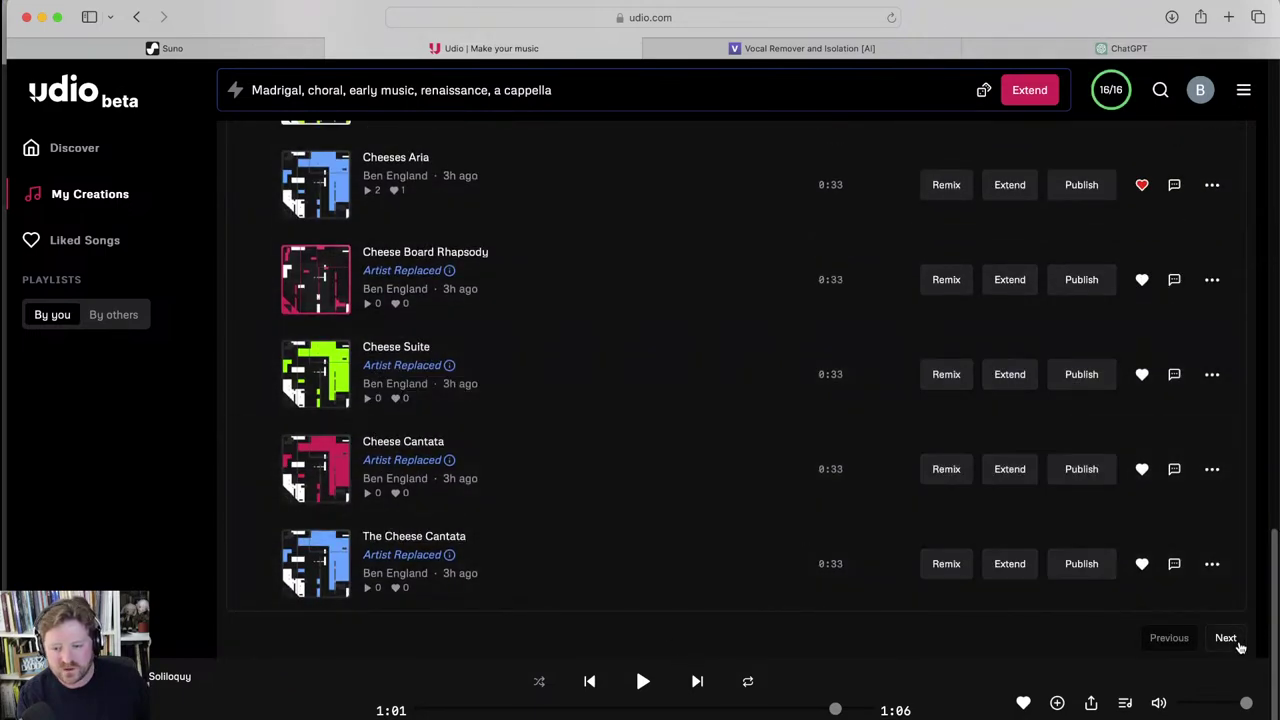
pyautogui.click(1225, 637)
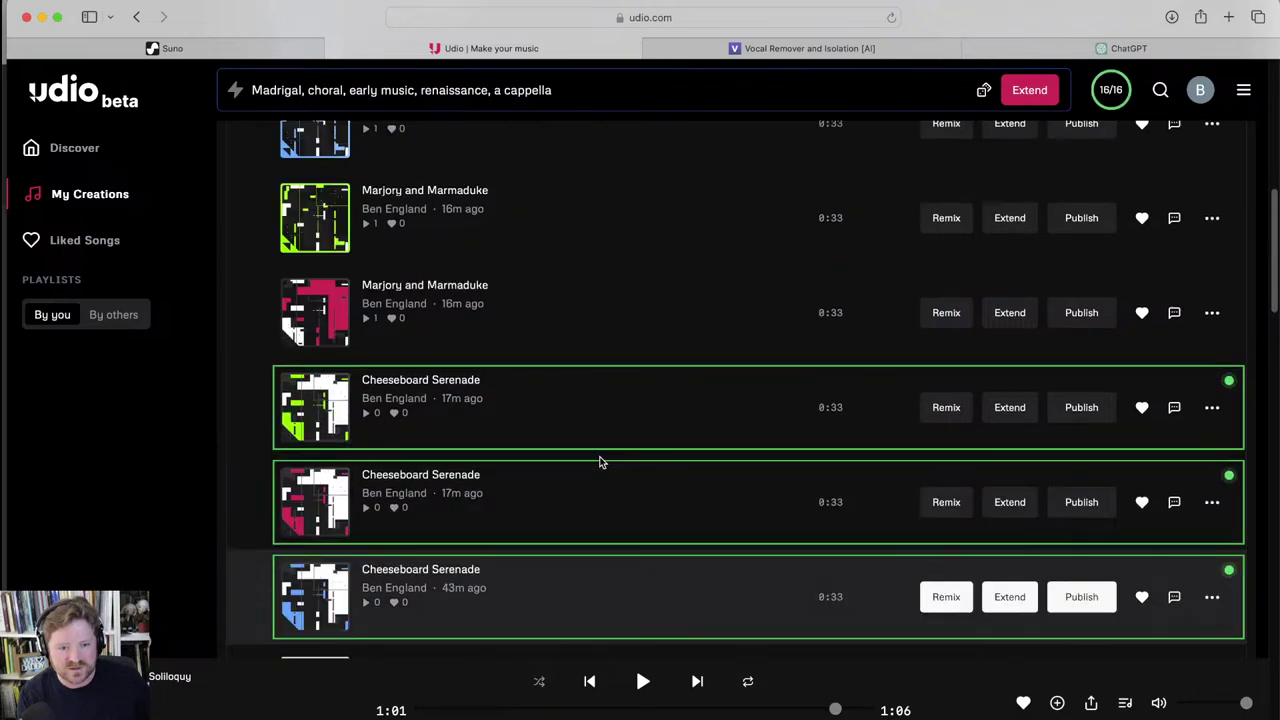
pyautogui.scroll(-10, 600, 462)
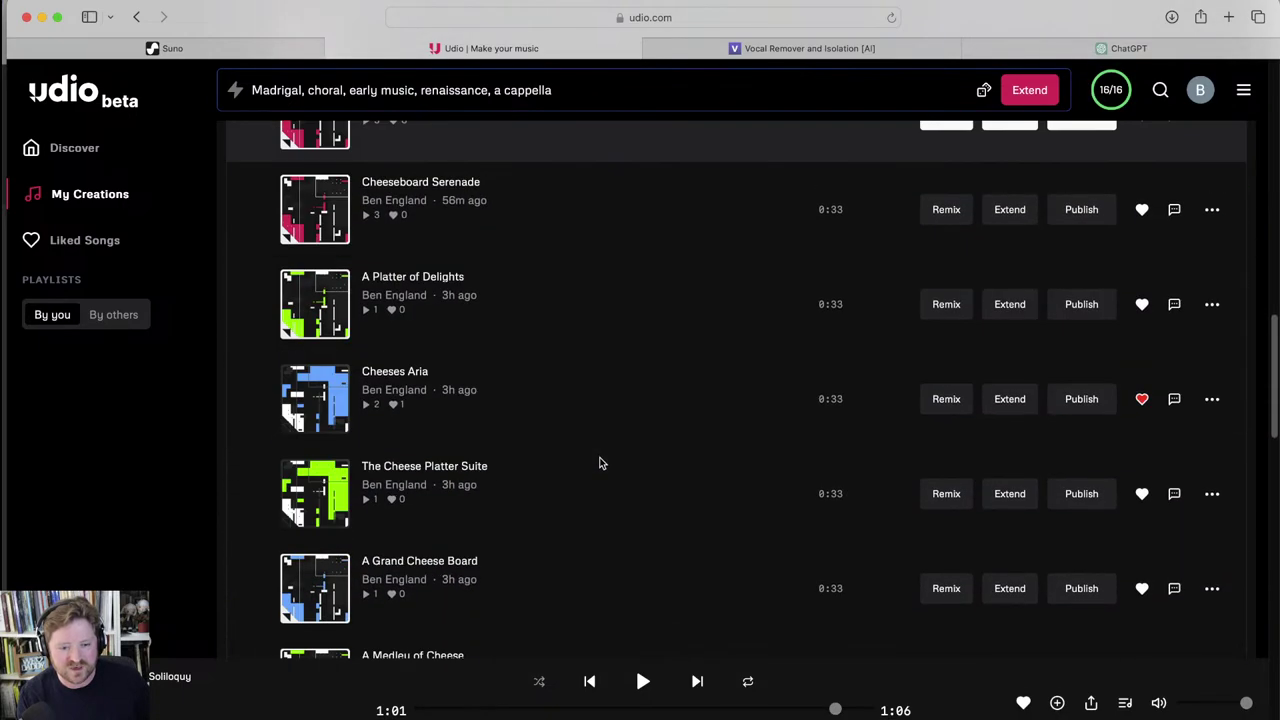
pyautogui.scroll(-6, 600, 462)
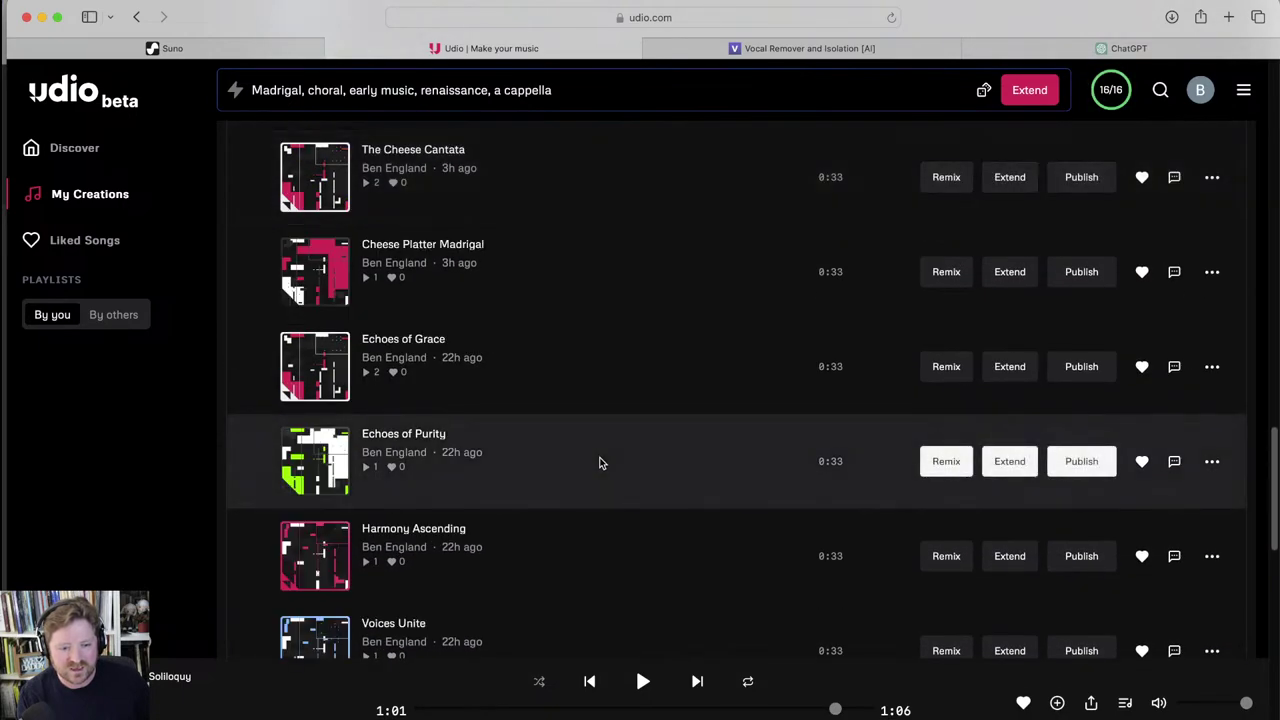
pyautogui.scroll(5, 600, 462)
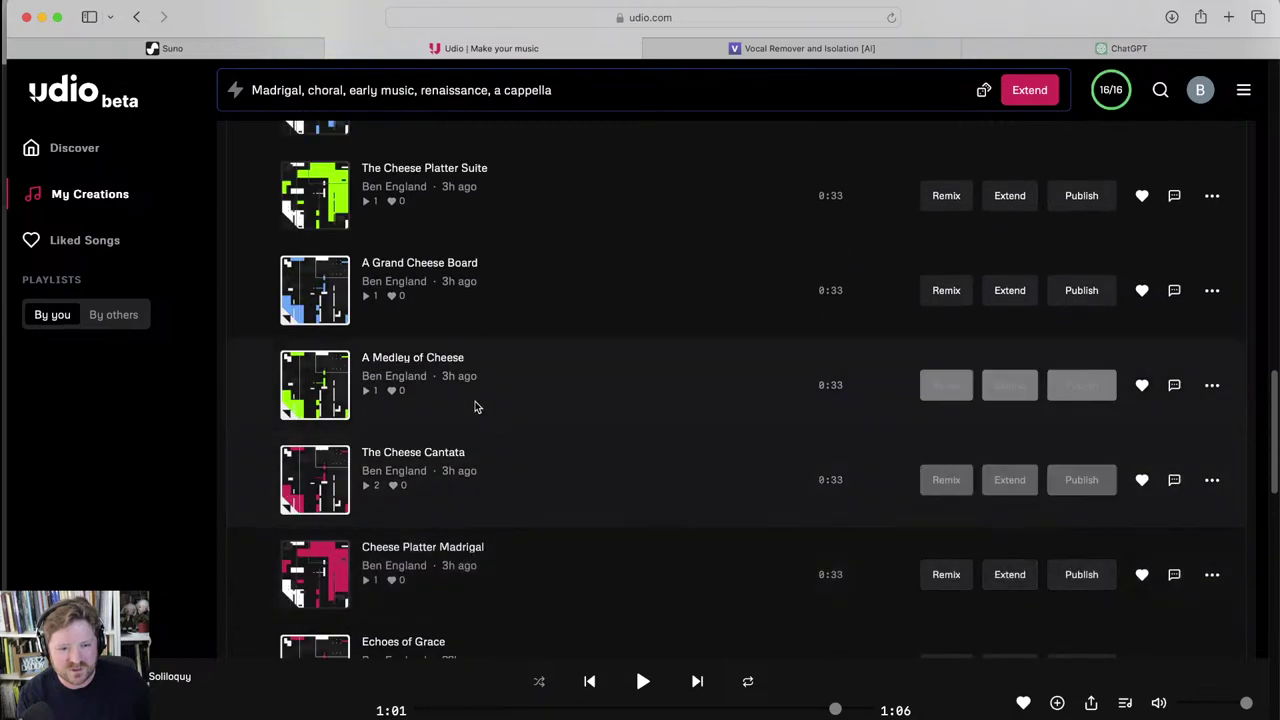
pyautogui.scroll(2, 420, 360)
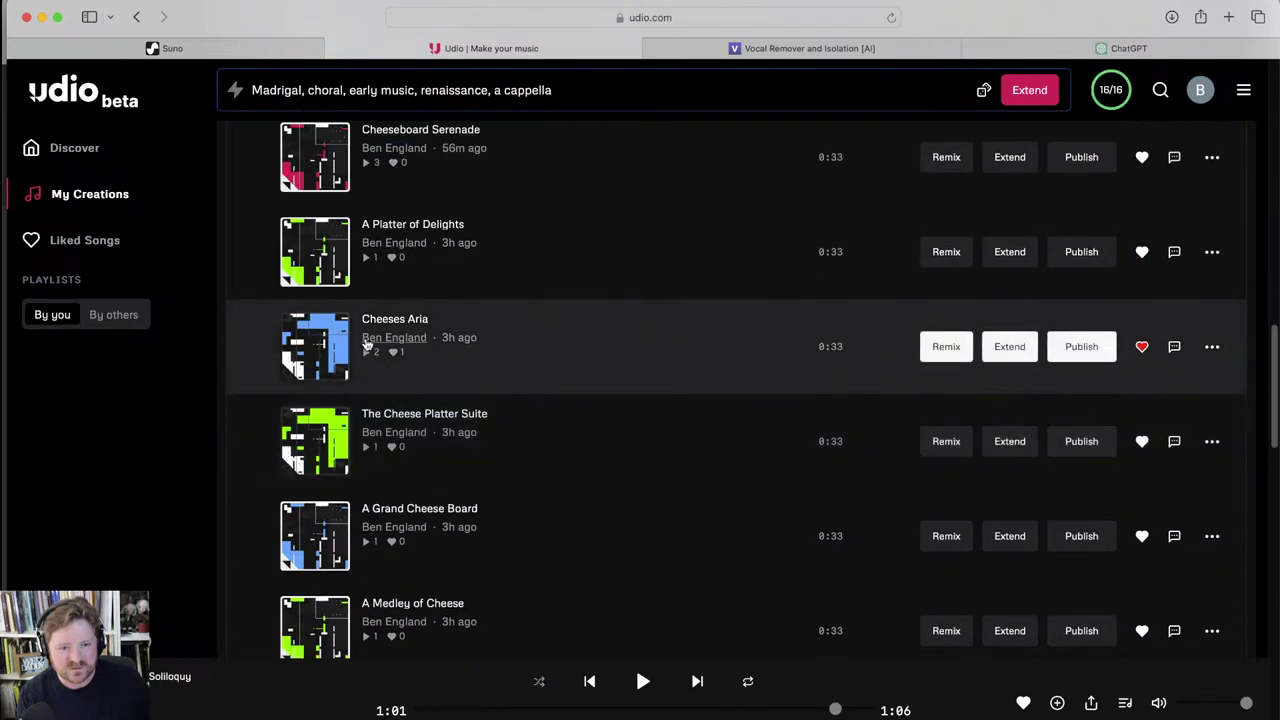
pyautogui.scroll(2, 340, 360)
# Listen briefly to A Platter of Delights and the Cheeseboard Serenade listed directly above it, ending with playback paused
pyautogui.click(315, 385)
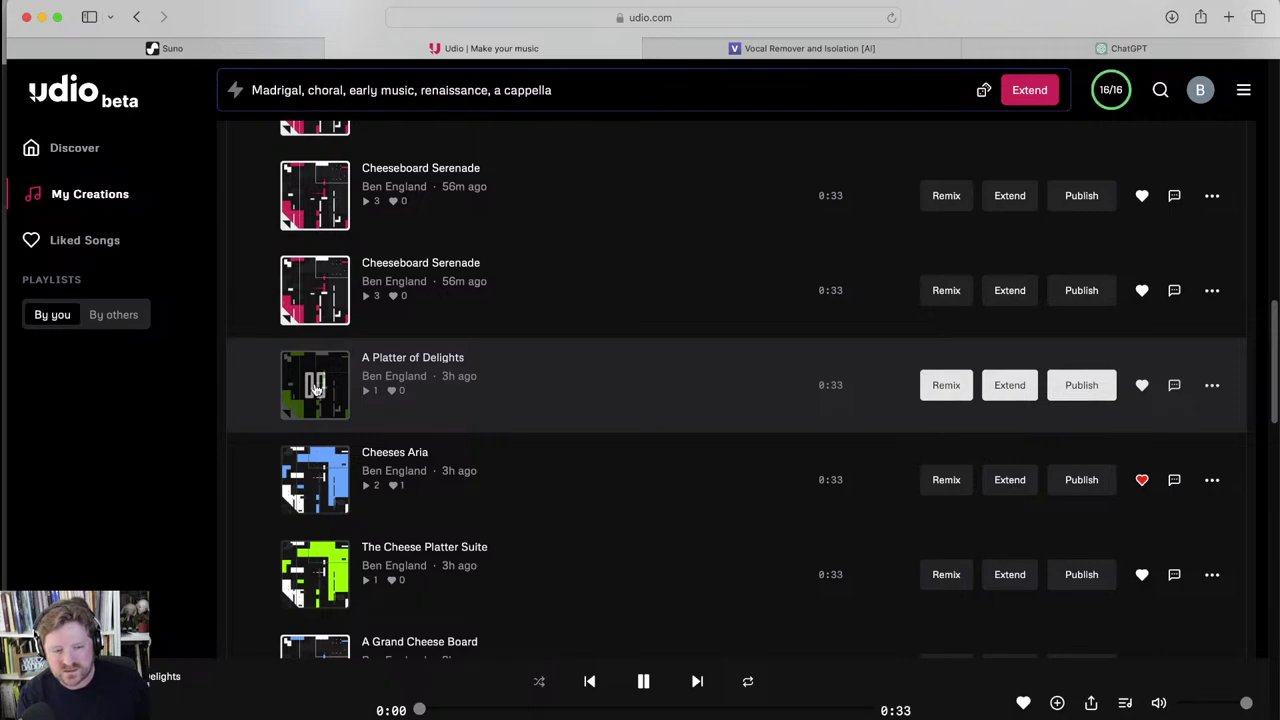
pyautogui.click(322, 291)
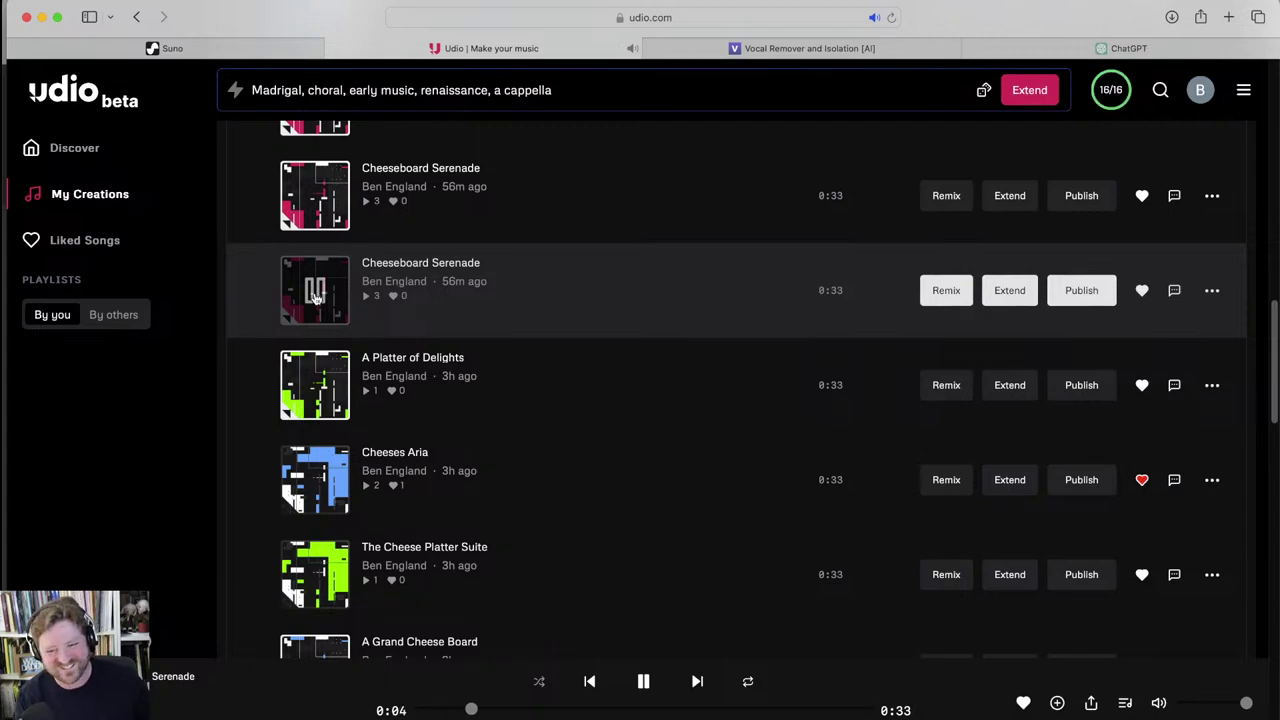
pyautogui.click(315, 292)
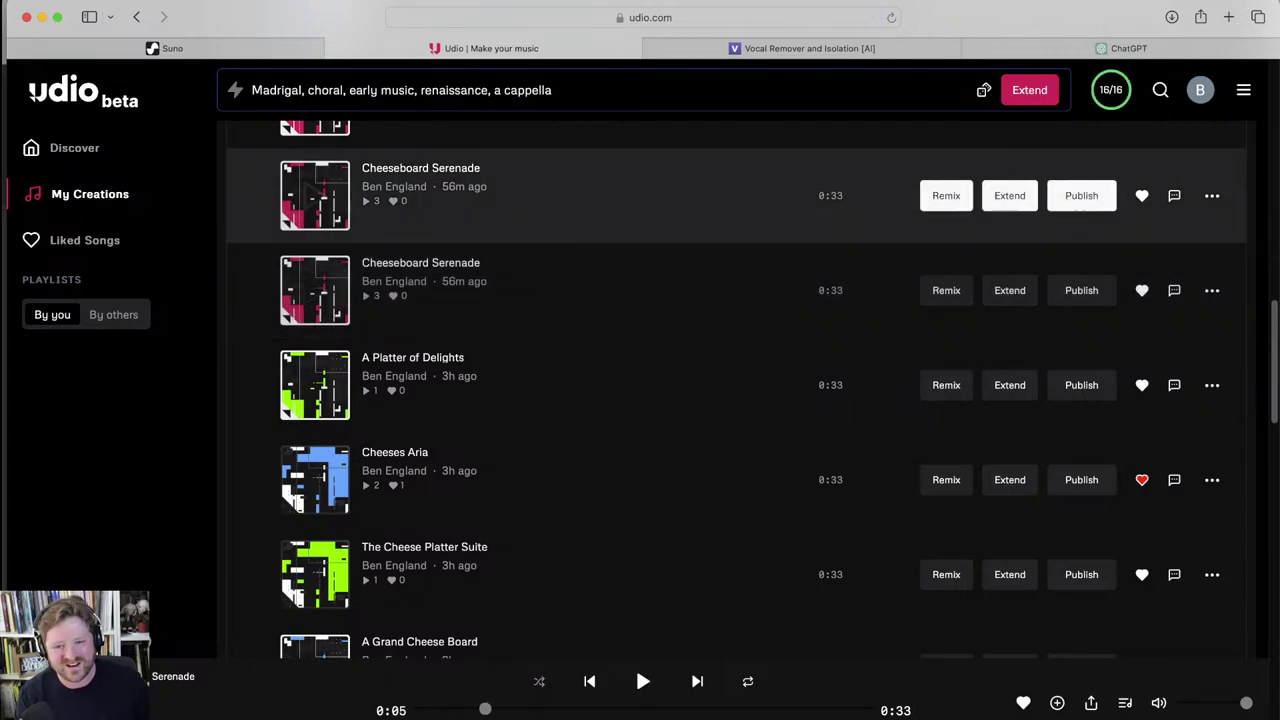
# Download the Cheeseboard Serenade track directly above A Platter of Delights, check the browser's downloads, and request the download again
pyautogui.click(1212, 290)
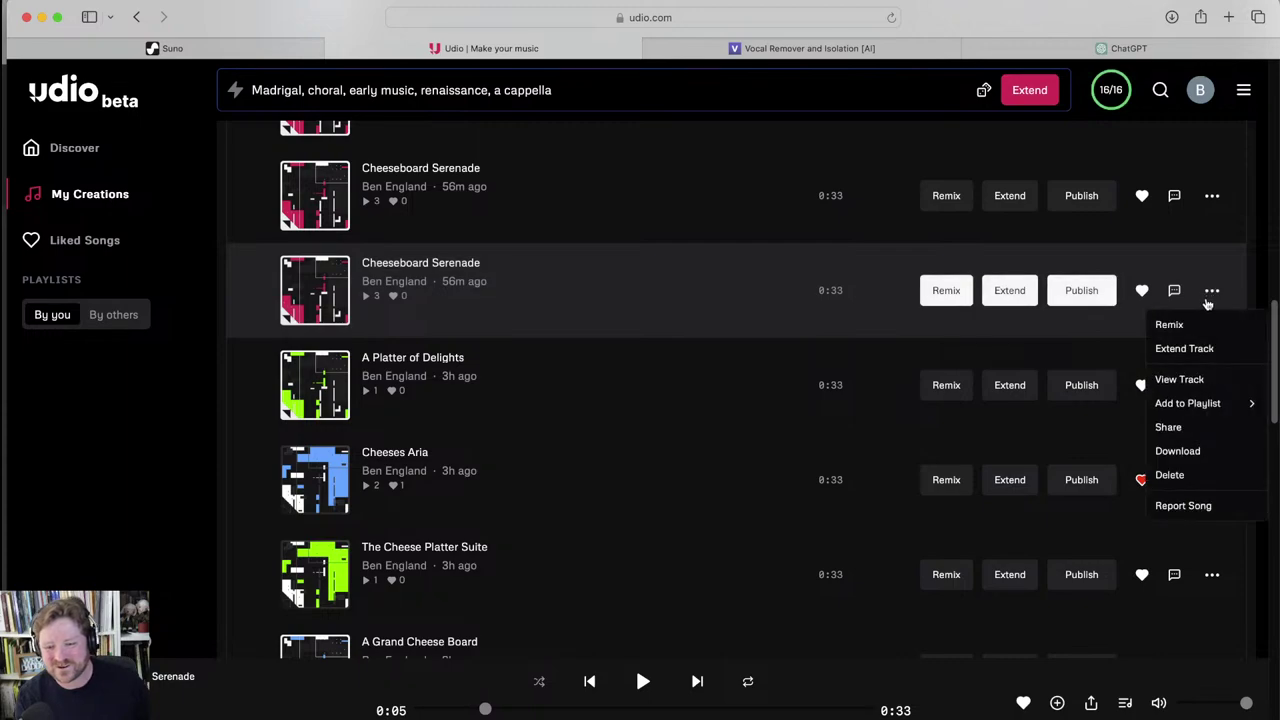
pyautogui.click(1197, 458)
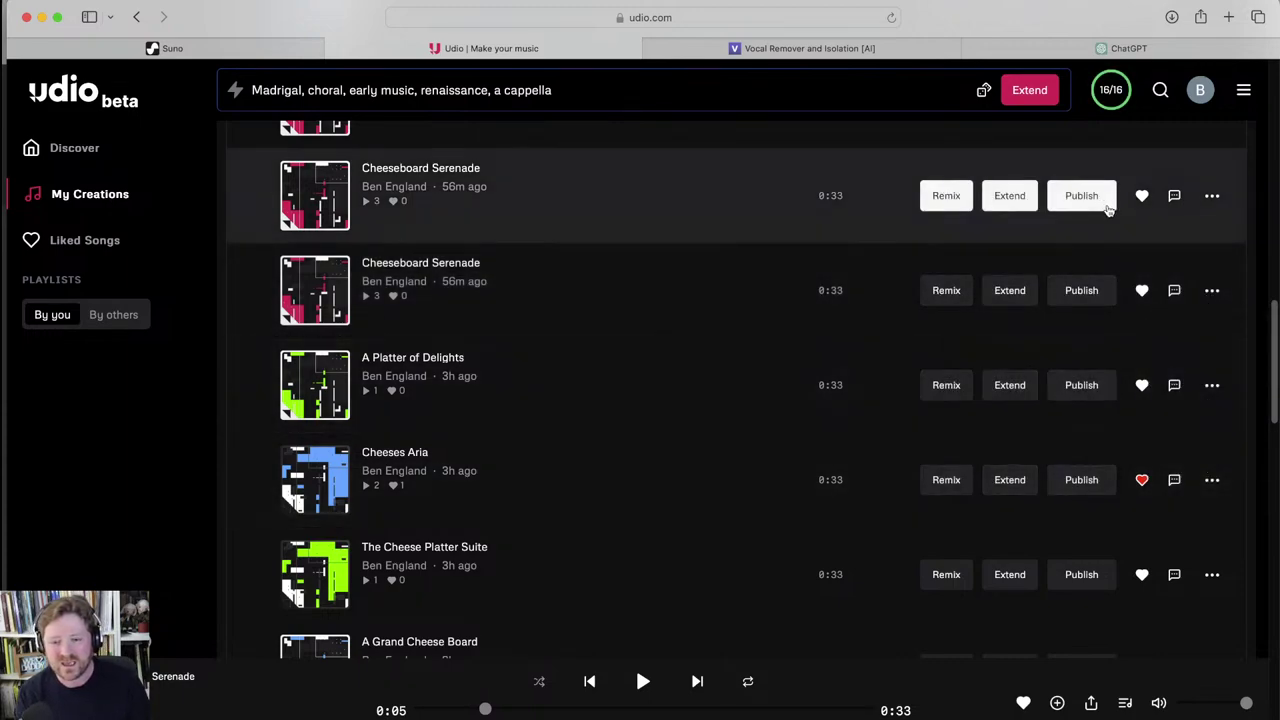
pyautogui.click(1172, 17)
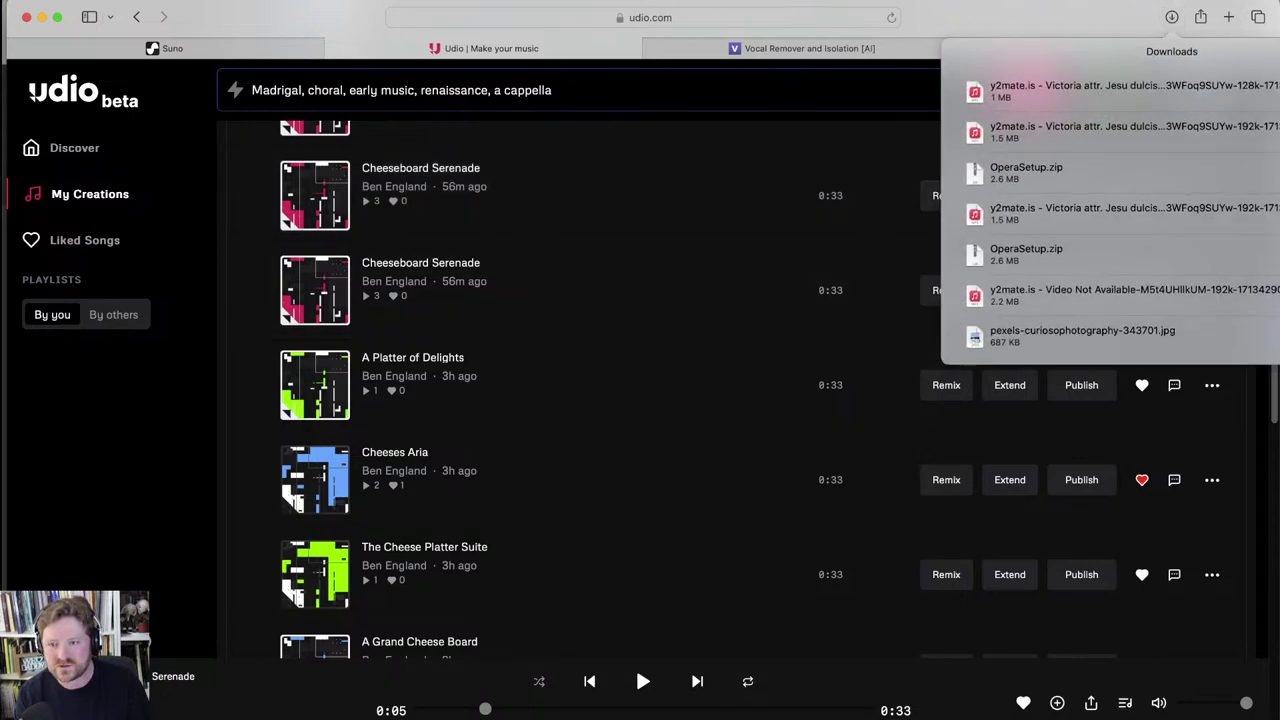
pyautogui.press('Escape')
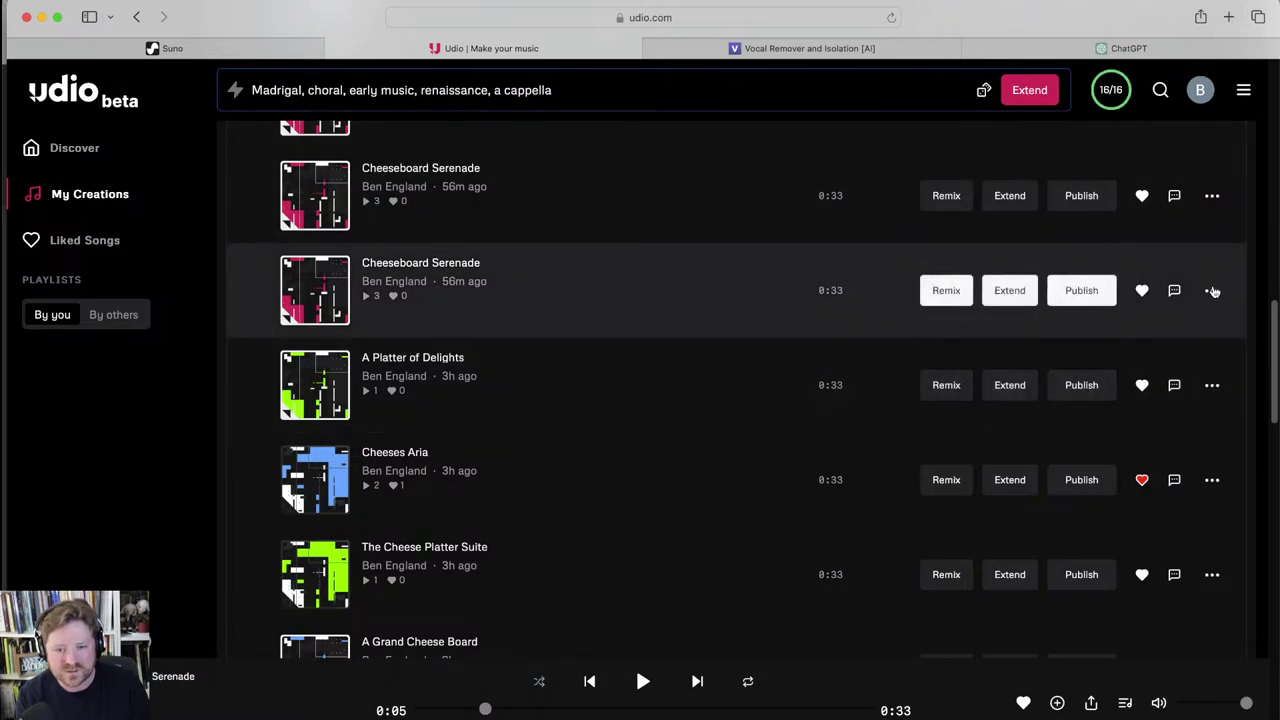
pyautogui.click(1212, 290)
pyautogui.click(1190, 451)
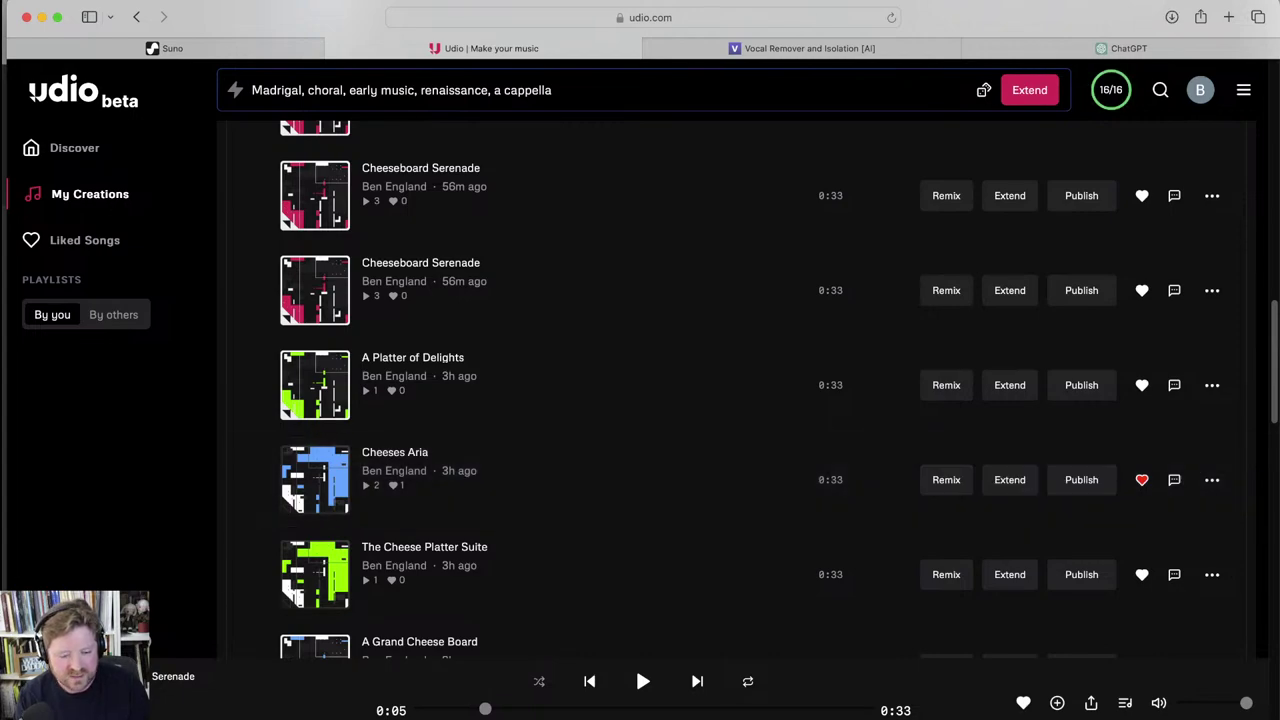
# Switch to Vocal Remover and upload Cheeseboard%20Serenade.mp3 from the Desktop for vocal separation
pyautogui.click(880, 48)
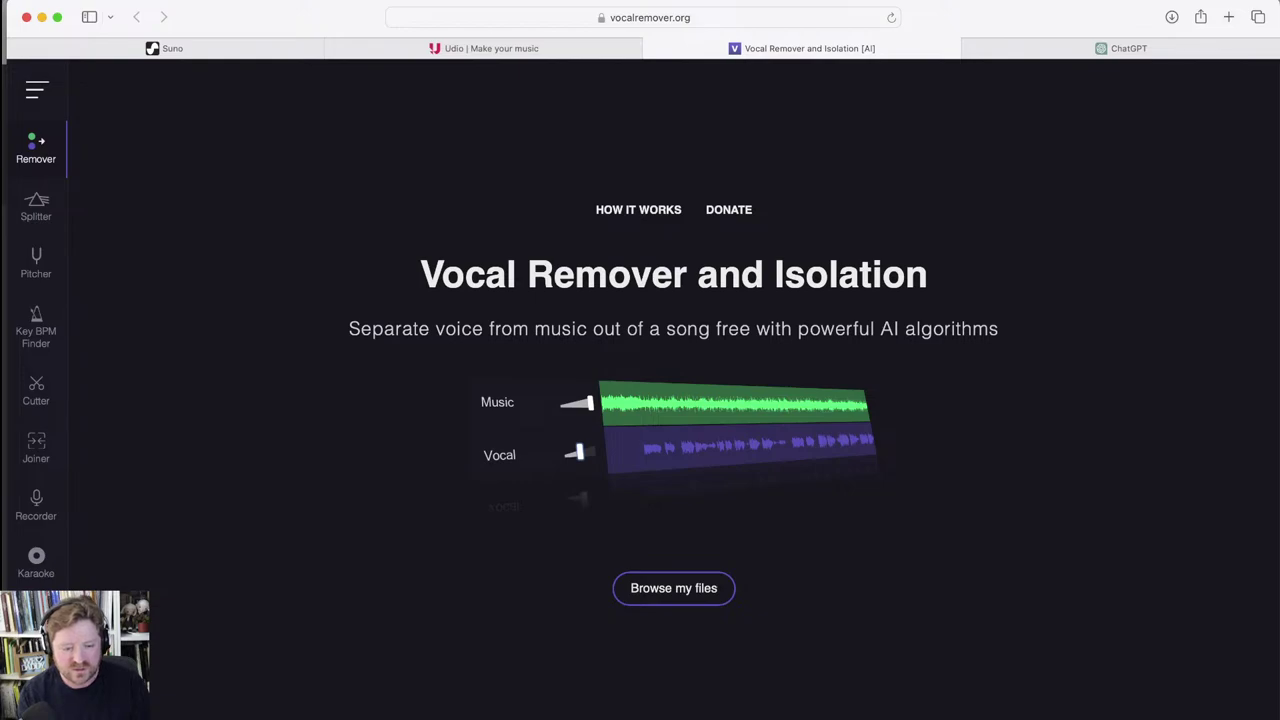
pyautogui.click(690, 592)
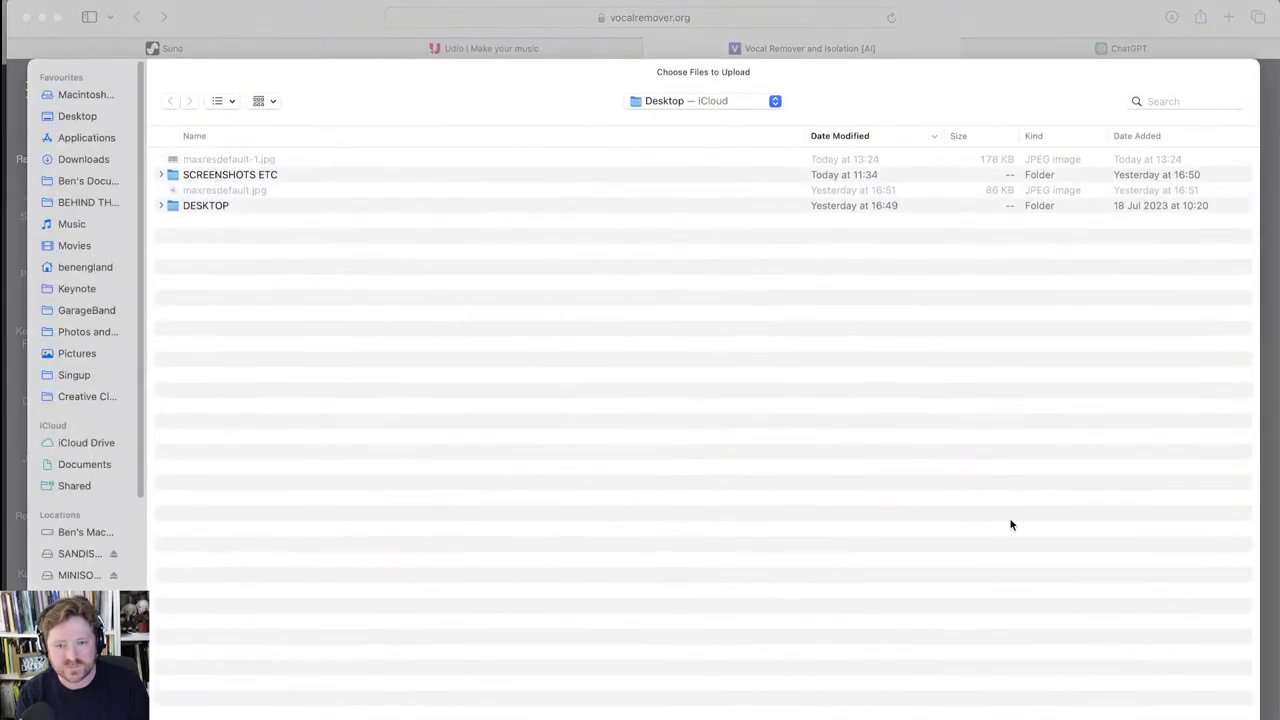
pyautogui.press('Escape')
pyautogui.press('super+Tab')
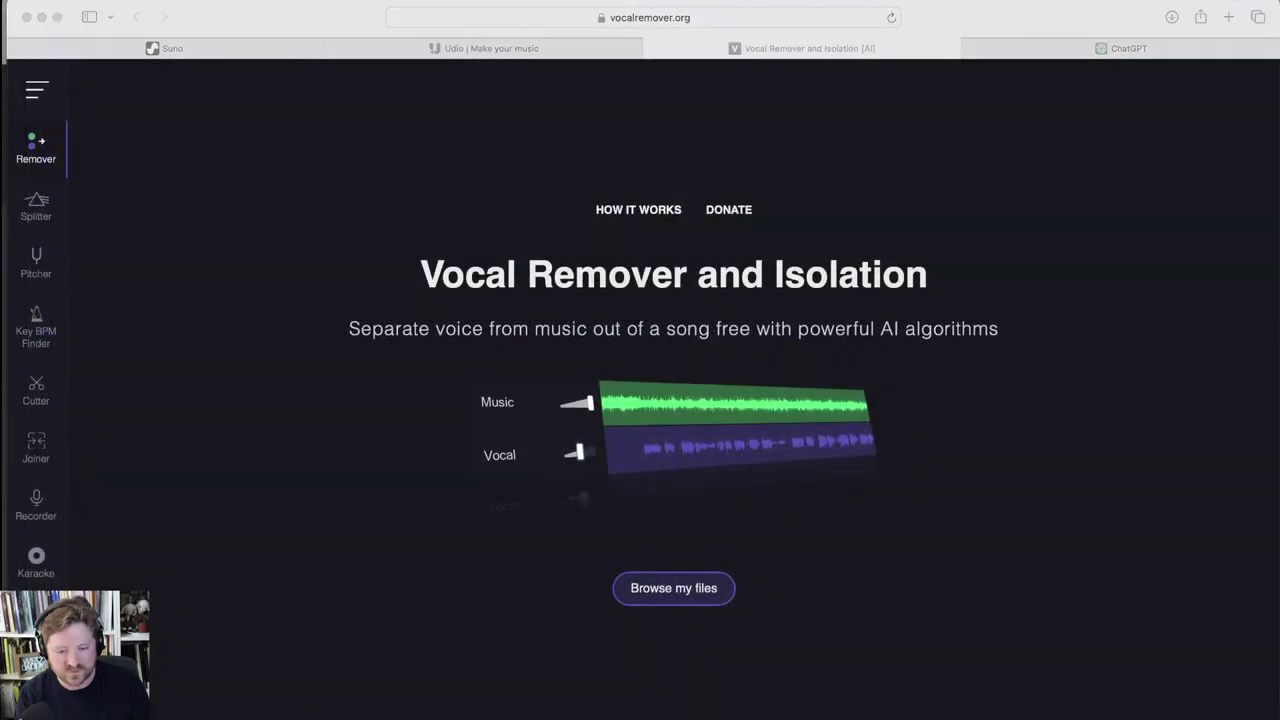
pyautogui.press('super+w')
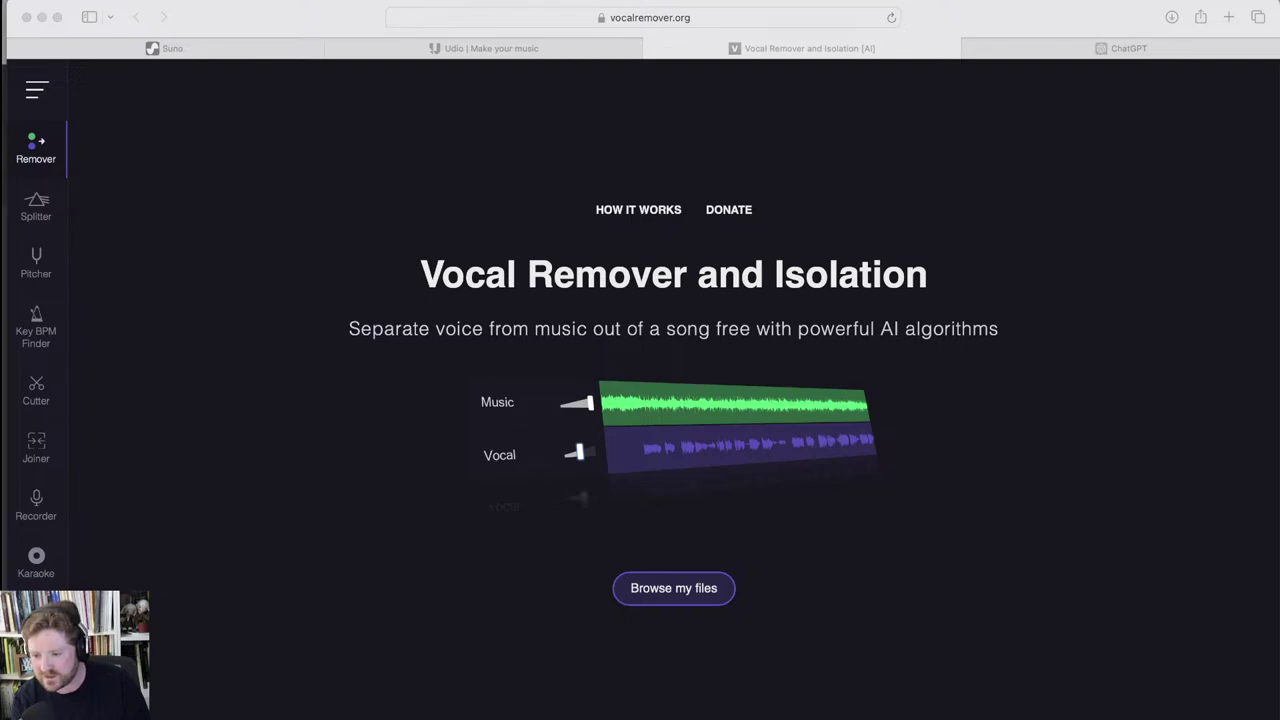
pyautogui.click(680, 588)
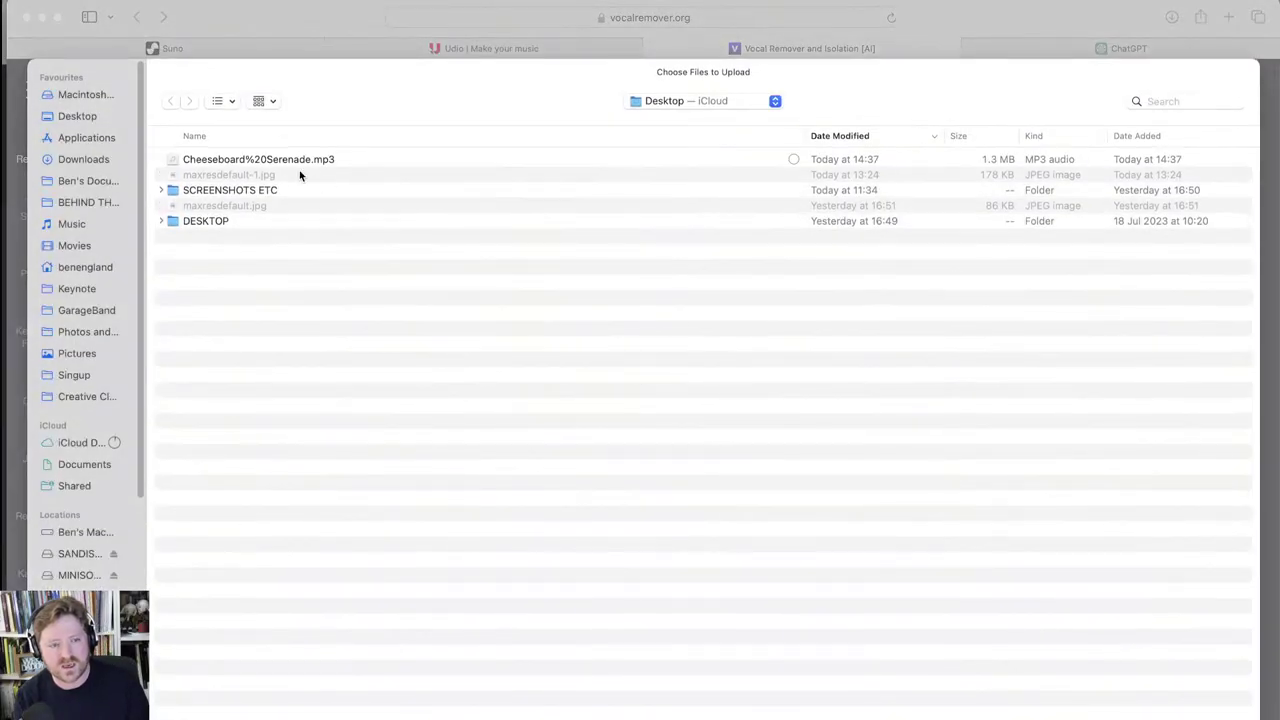
pyautogui.click(285, 159)
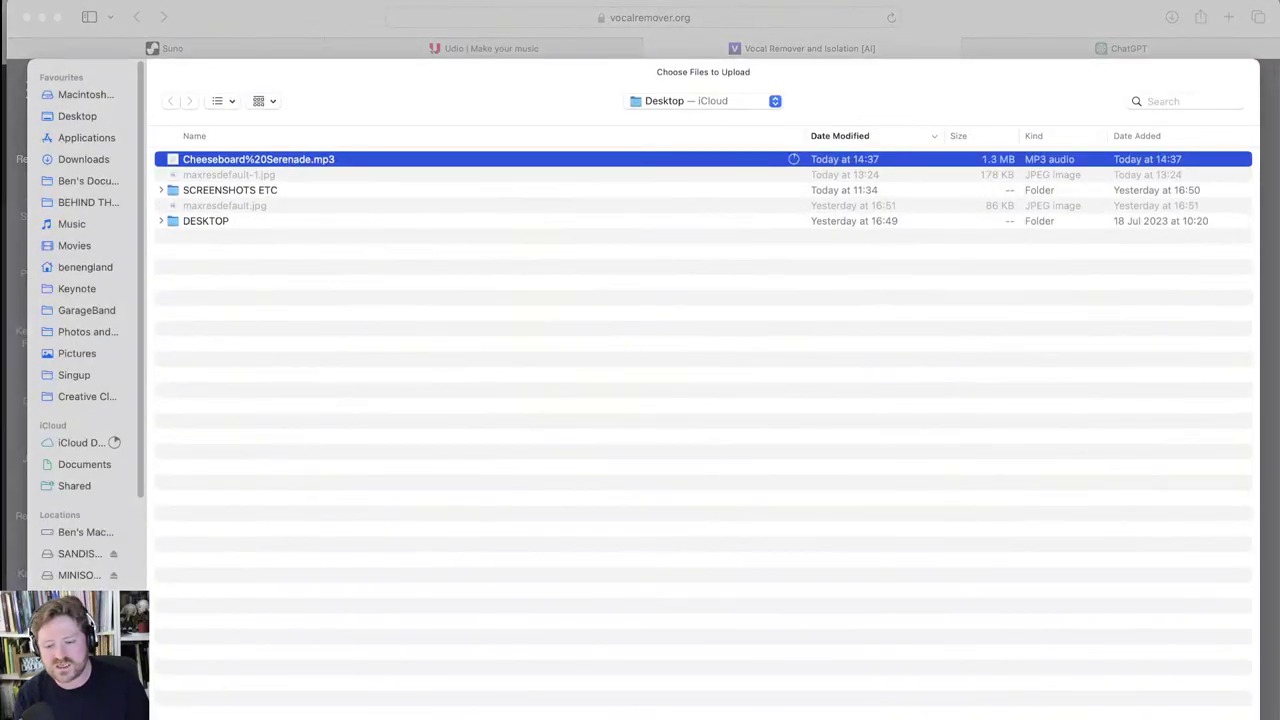
pyautogui.press('Return')
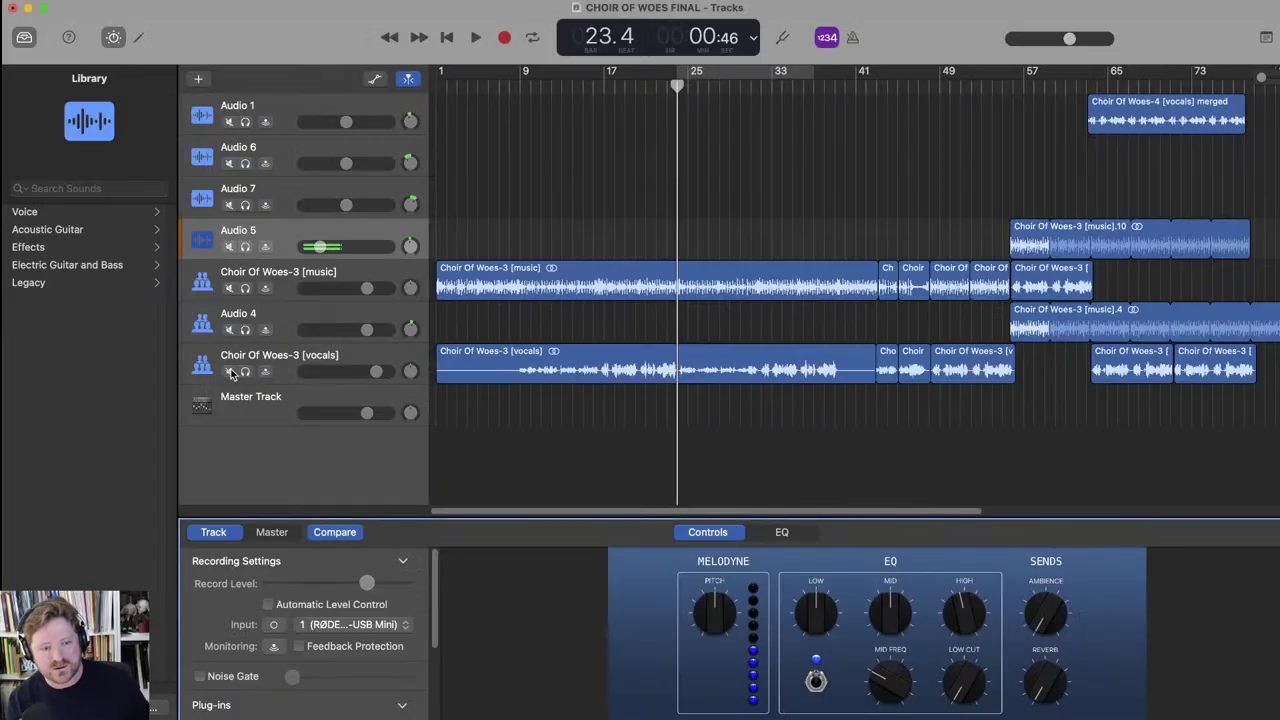
# In the CHOIR OF WOES FINAL project, mute the Choir Of Woes-3 [vocals] track and listen to the music from about bar 9
pyautogui.click(229, 371)
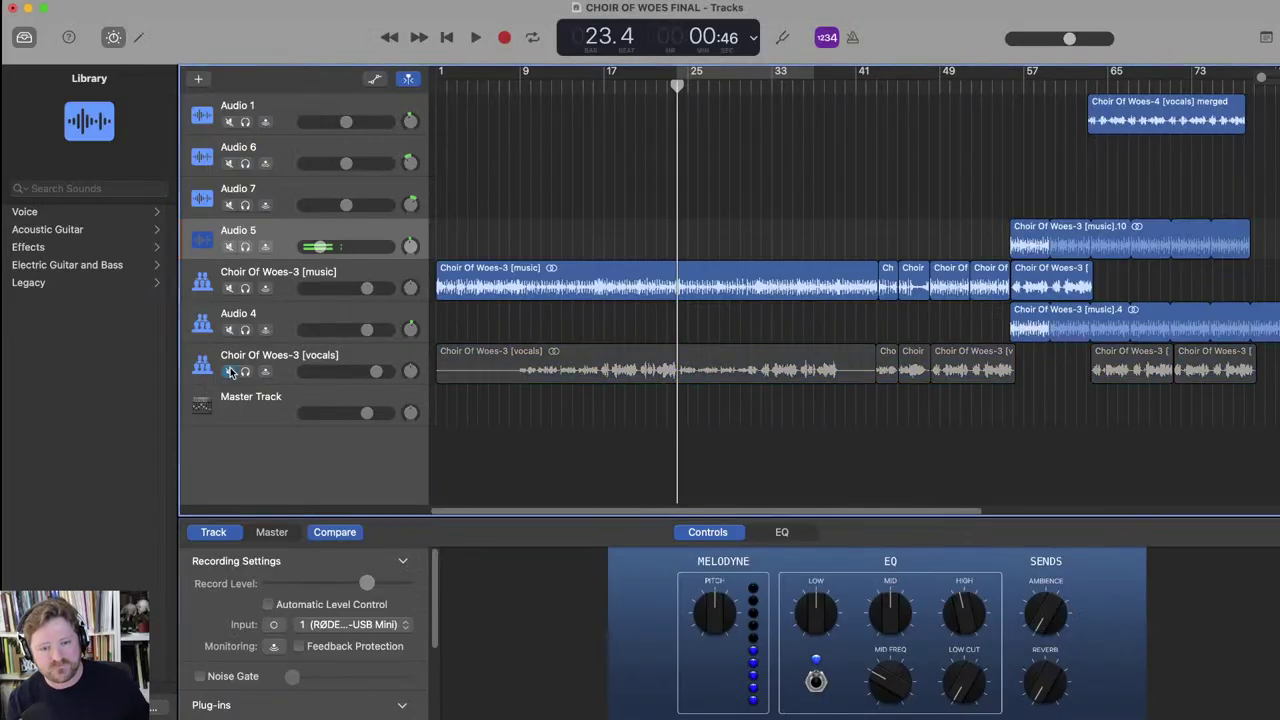
pyautogui.click(527, 87)
pyautogui.press('space')
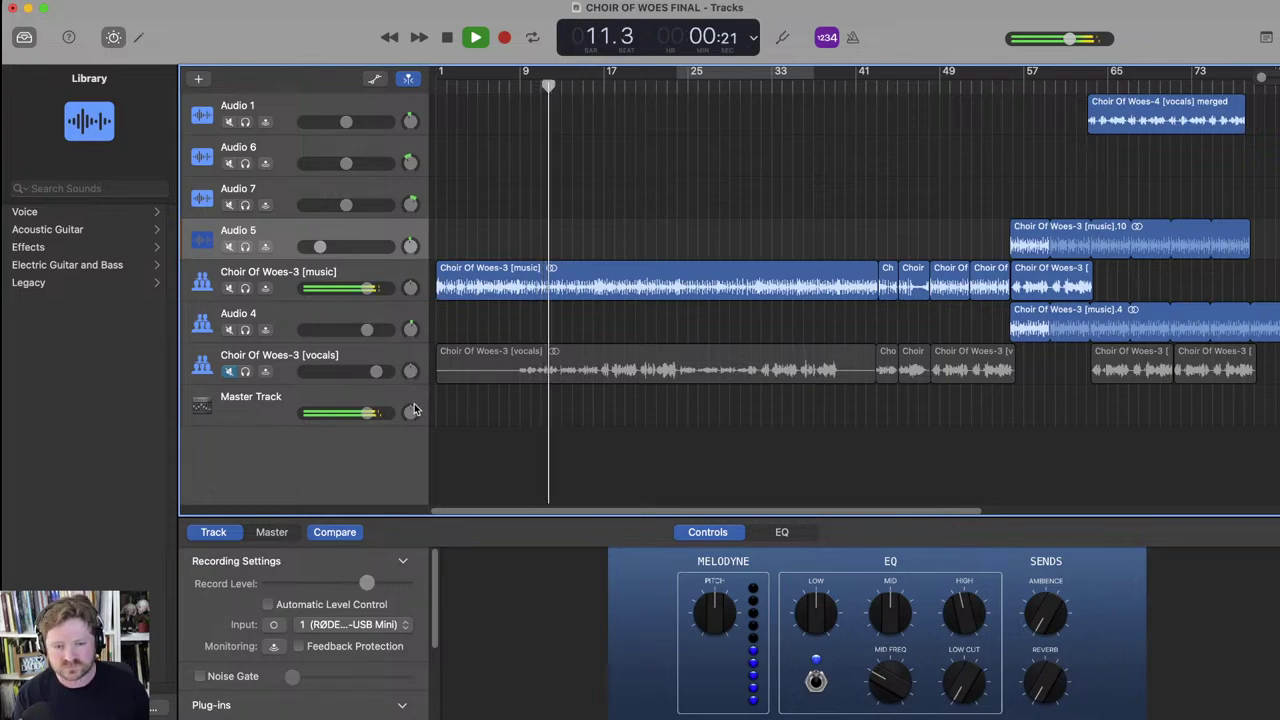
pyautogui.click(446, 38)
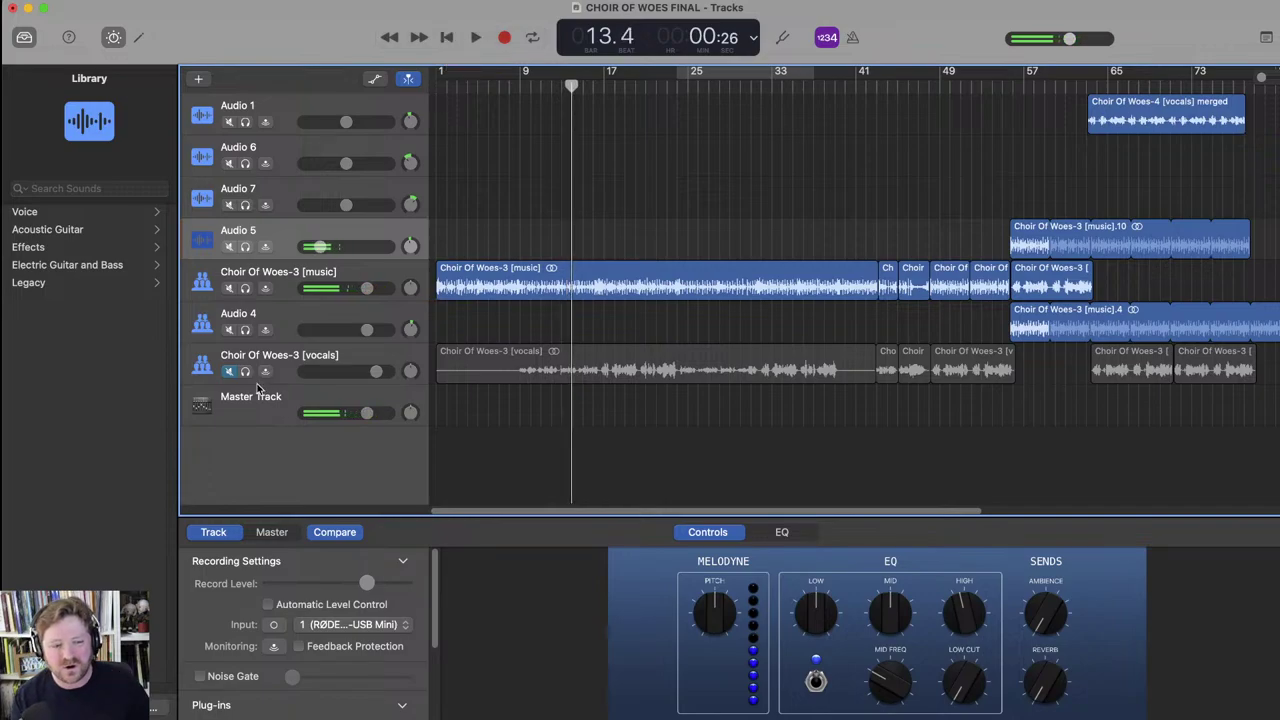
# Mute the Choir Of Woes-3 [music] track, unmute the [vocals] track, and listen to the vocals alone from bar 9
pyautogui.click(229, 289)
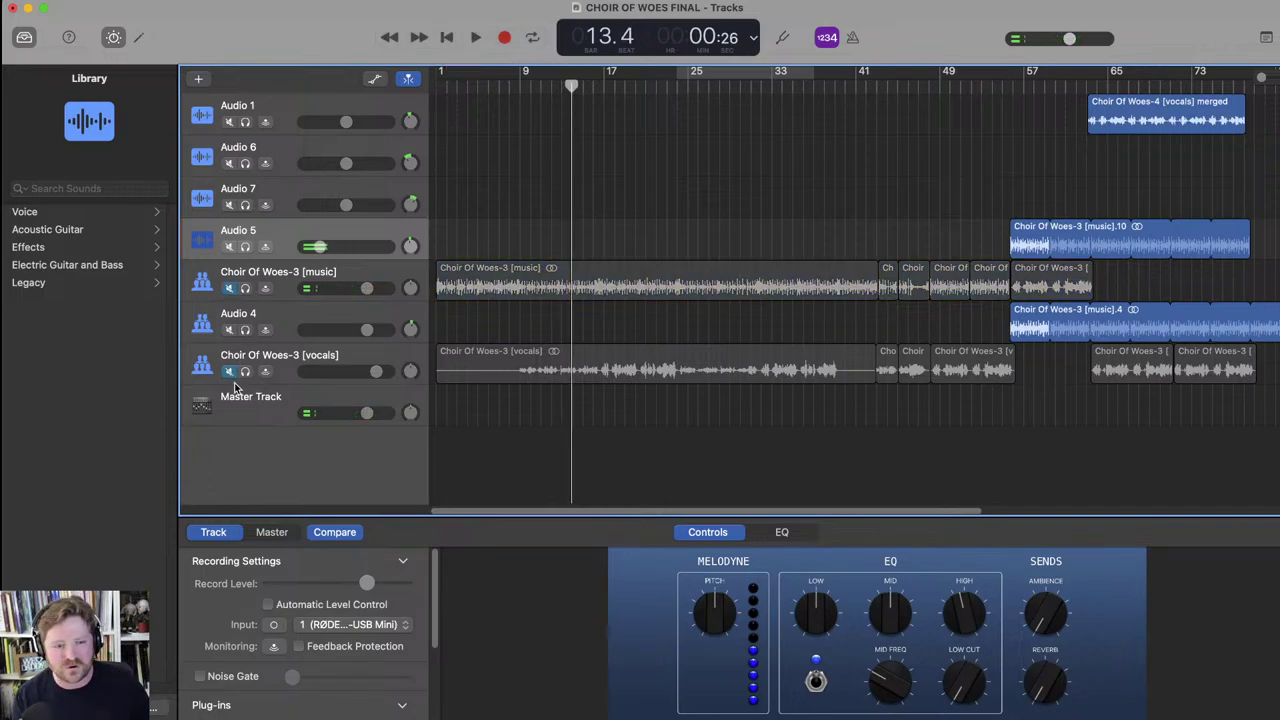
pyautogui.click(229, 371)
pyautogui.click(519, 86)
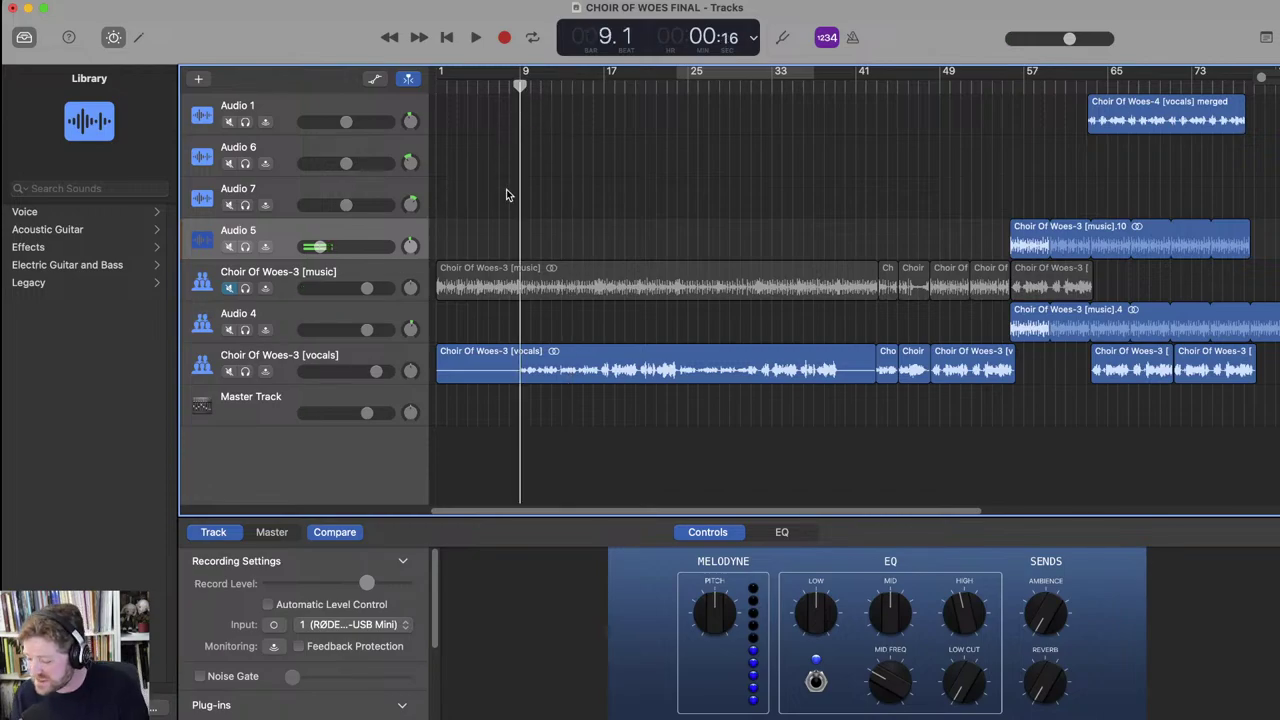
pyautogui.press('space')
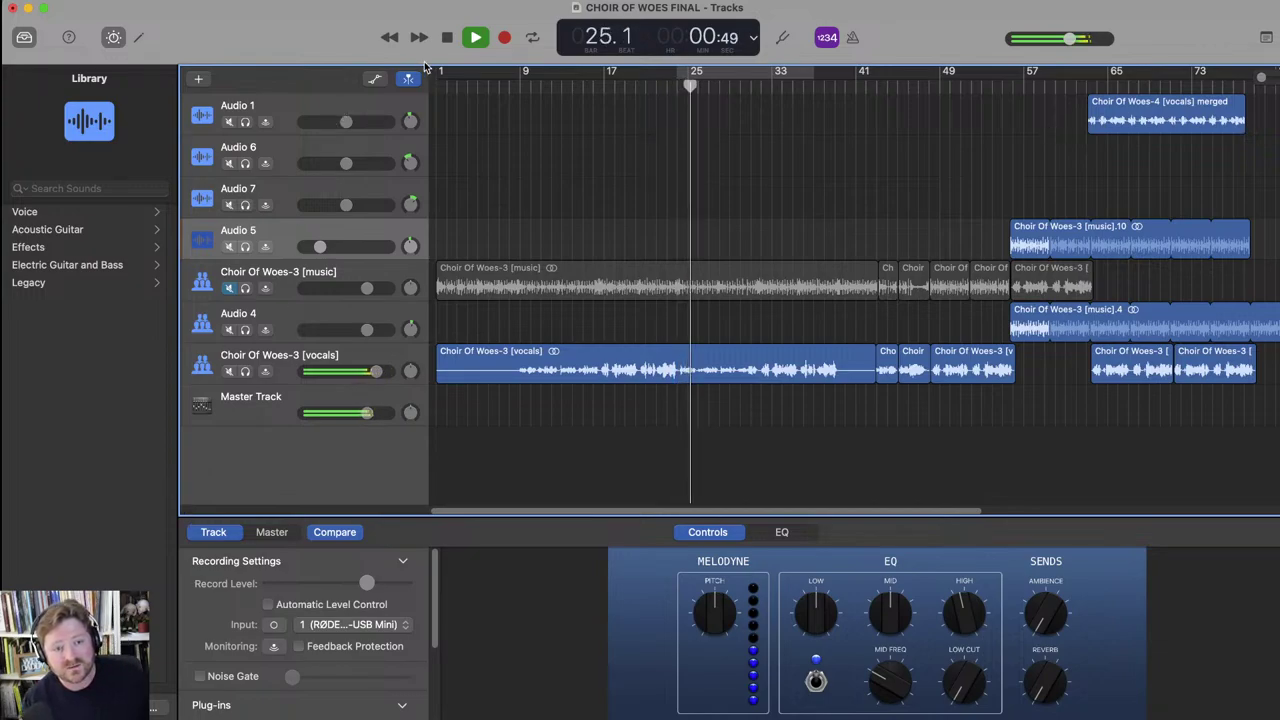
pyautogui.click(447, 37)
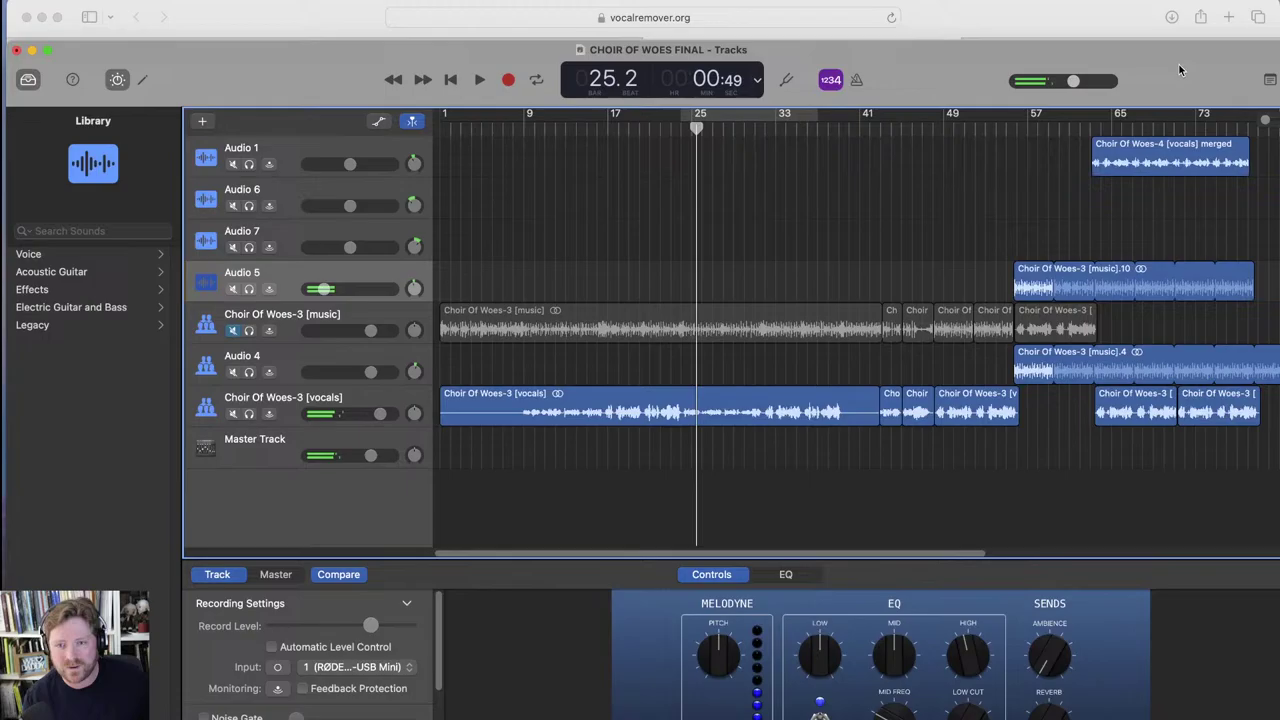
# Return to Vocal Remover and play the separated music of Cheeseboard%20Serenade.mp3 without the vocal
pyautogui.moveTo(1178, 10)
pyautogui.click(1065, 27)
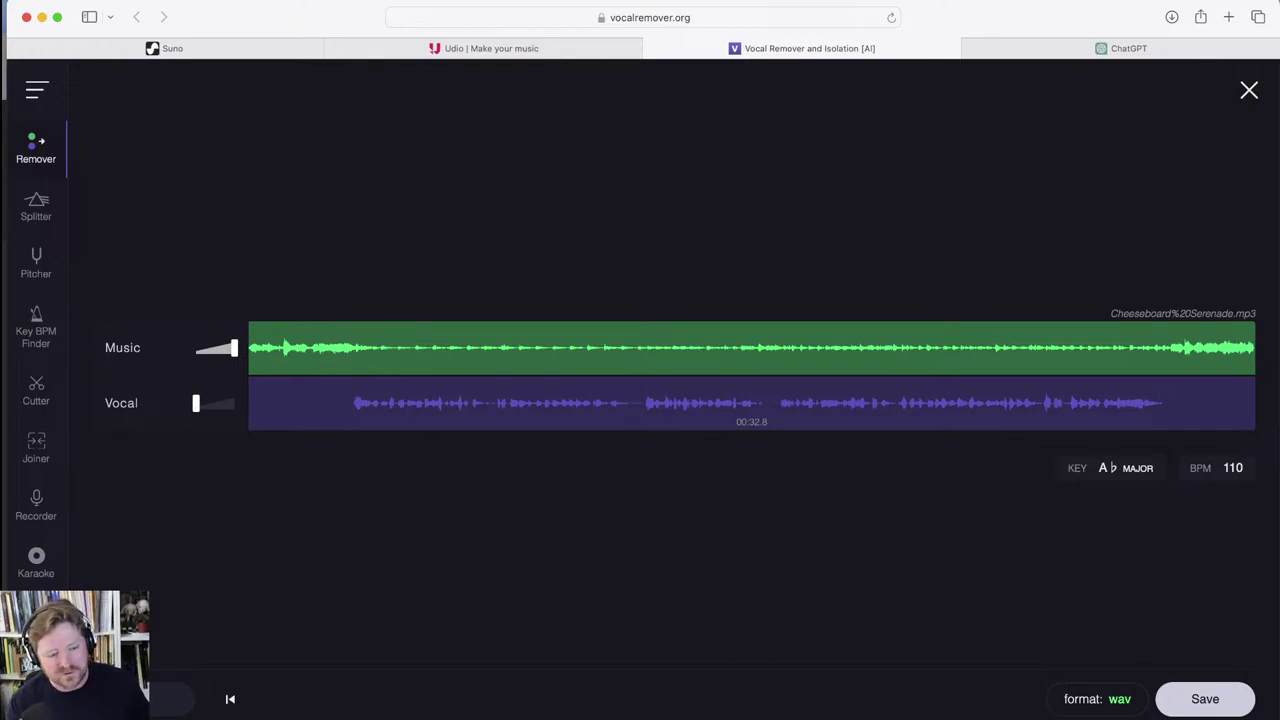
pyautogui.press('space')
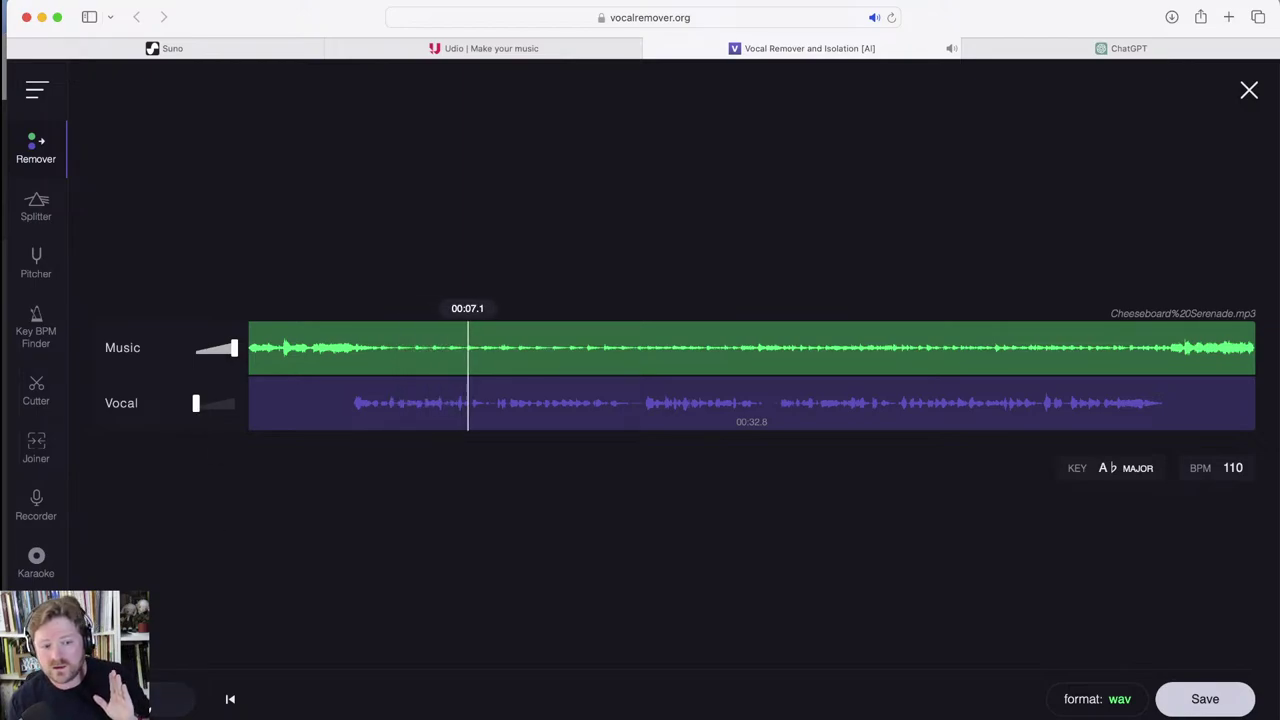
# Stop playback, silence the music, raise the vocal to 100, and listen to the vocal alone from about 3 seconds
pyautogui.press('space')
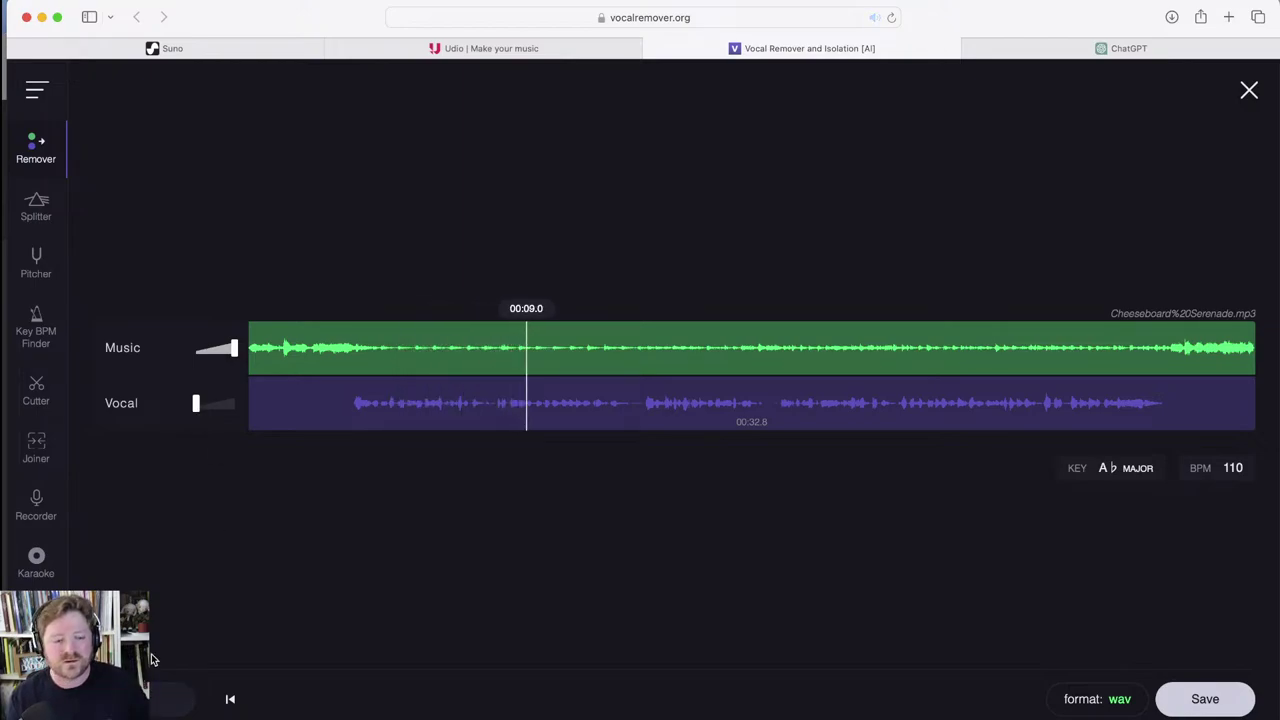
pyautogui.moveTo(196, 405); pyautogui.dragTo(234, 404)
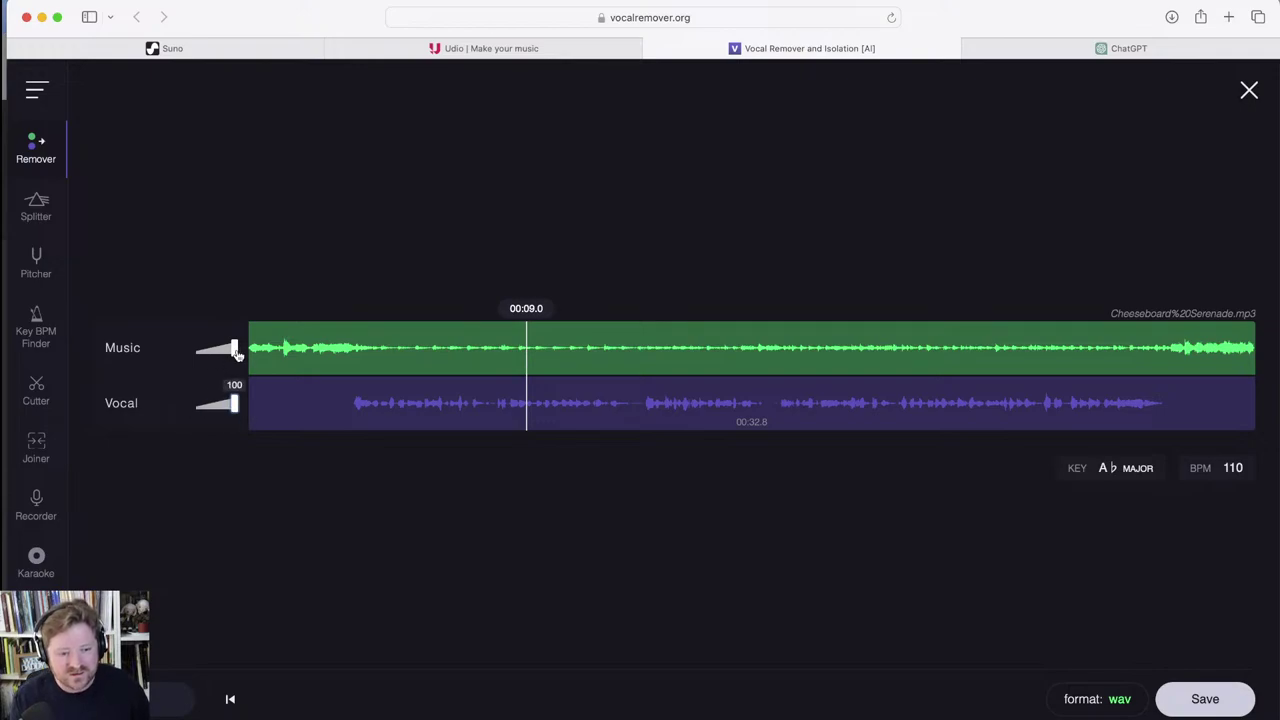
pyautogui.moveTo(234, 348); pyautogui.dragTo(196, 350)
pyautogui.click(347, 340)
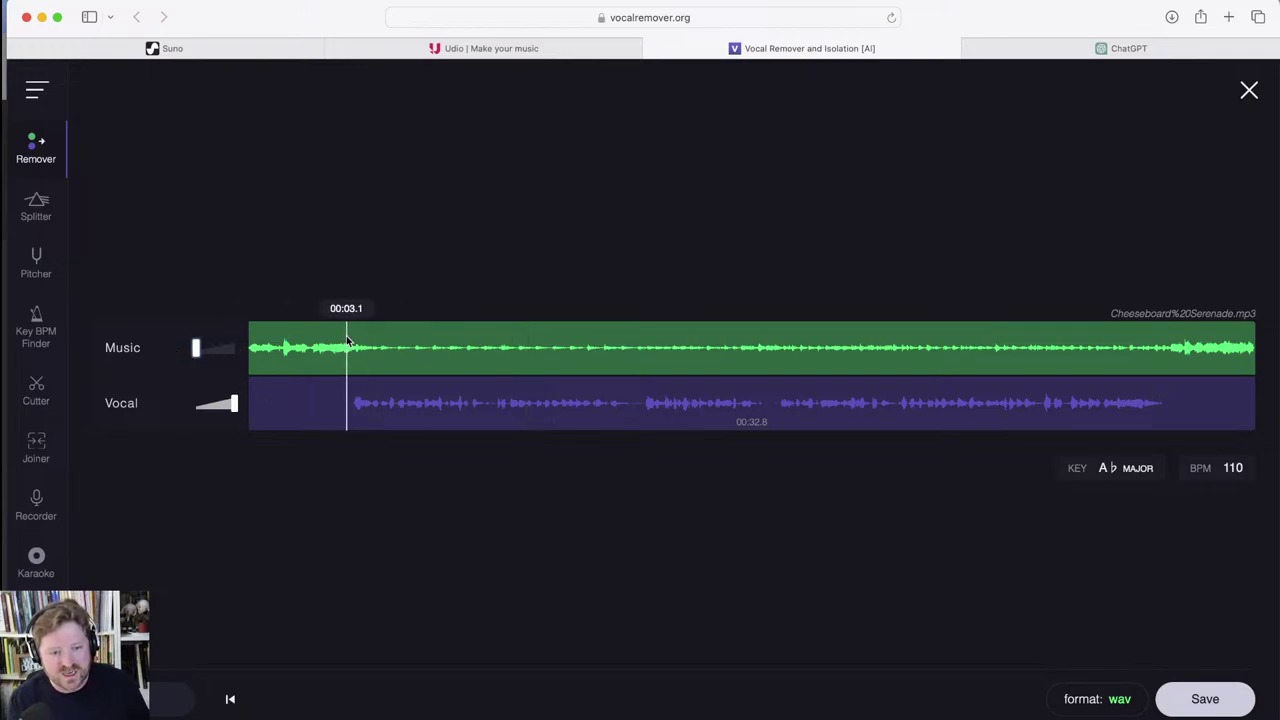
pyautogui.click(157, 692)
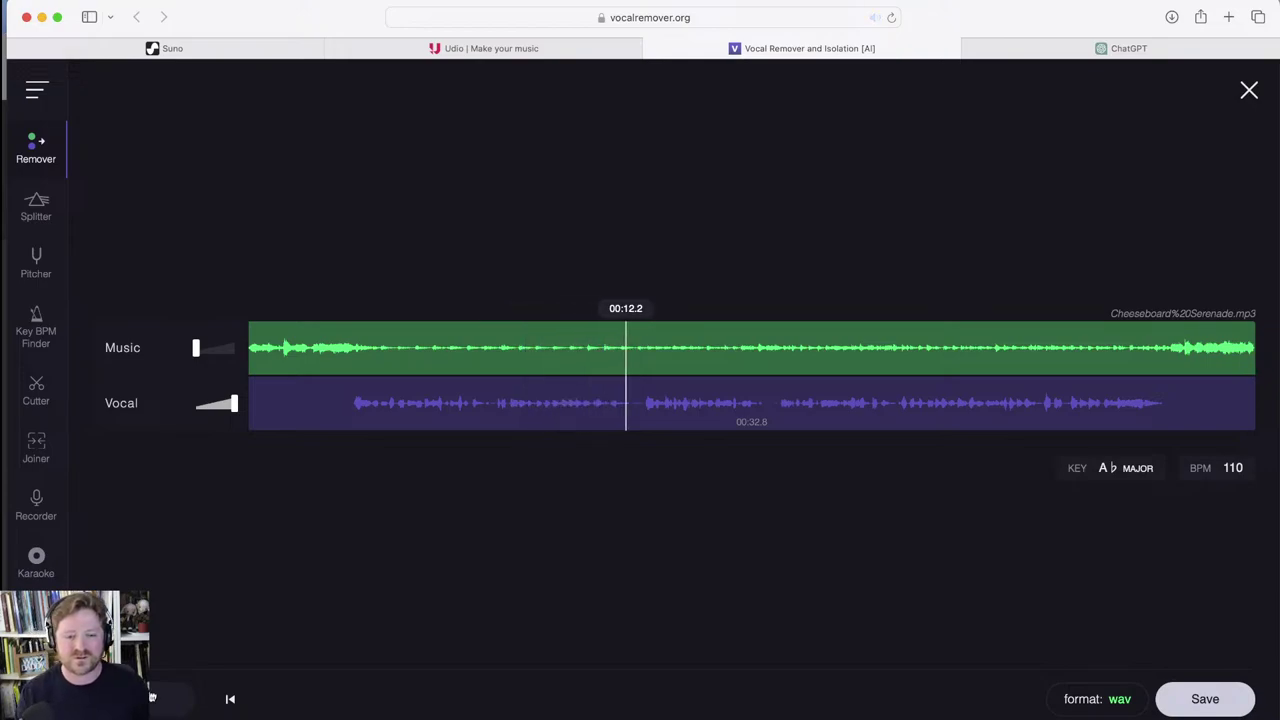
# Blend the separated stems by raising the music level partway and lowering the vocal level slightly
pyautogui.moveTo(196, 348); pyautogui.dragTo(223, 347)
pyautogui.moveTo(234, 404); pyautogui.dragTo(219, 407)
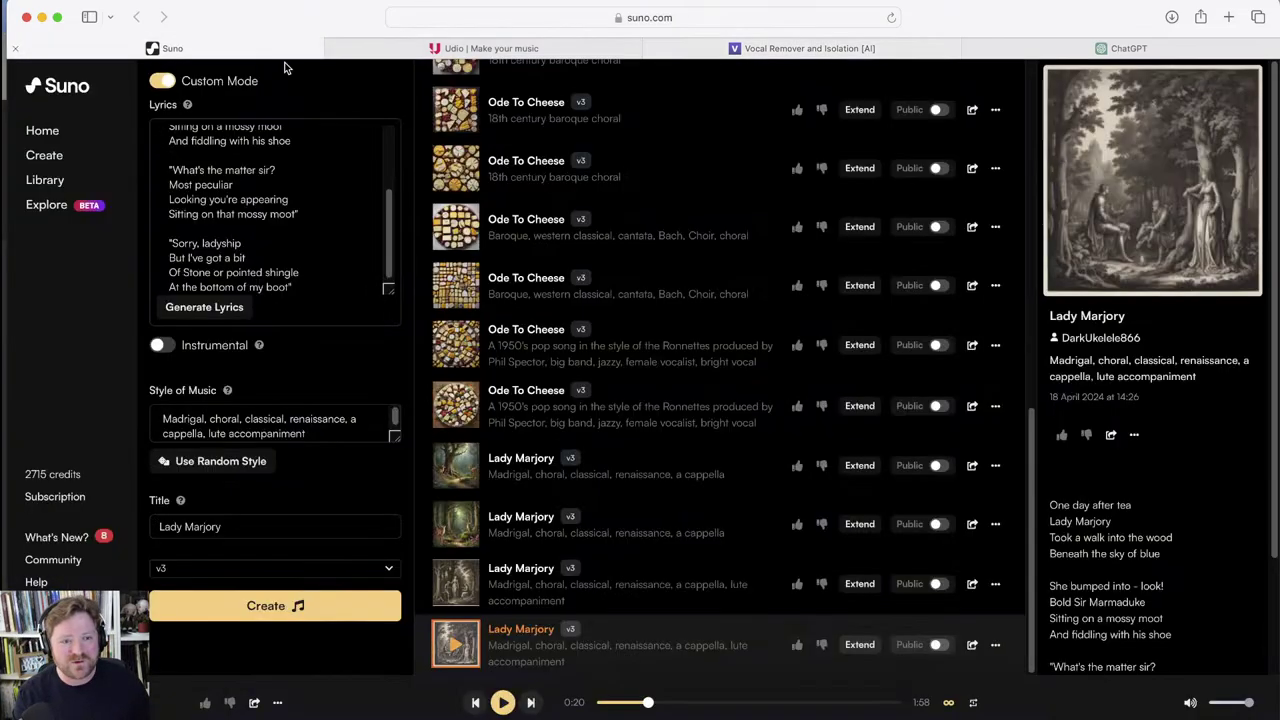
pyautogui.click(190, 48)
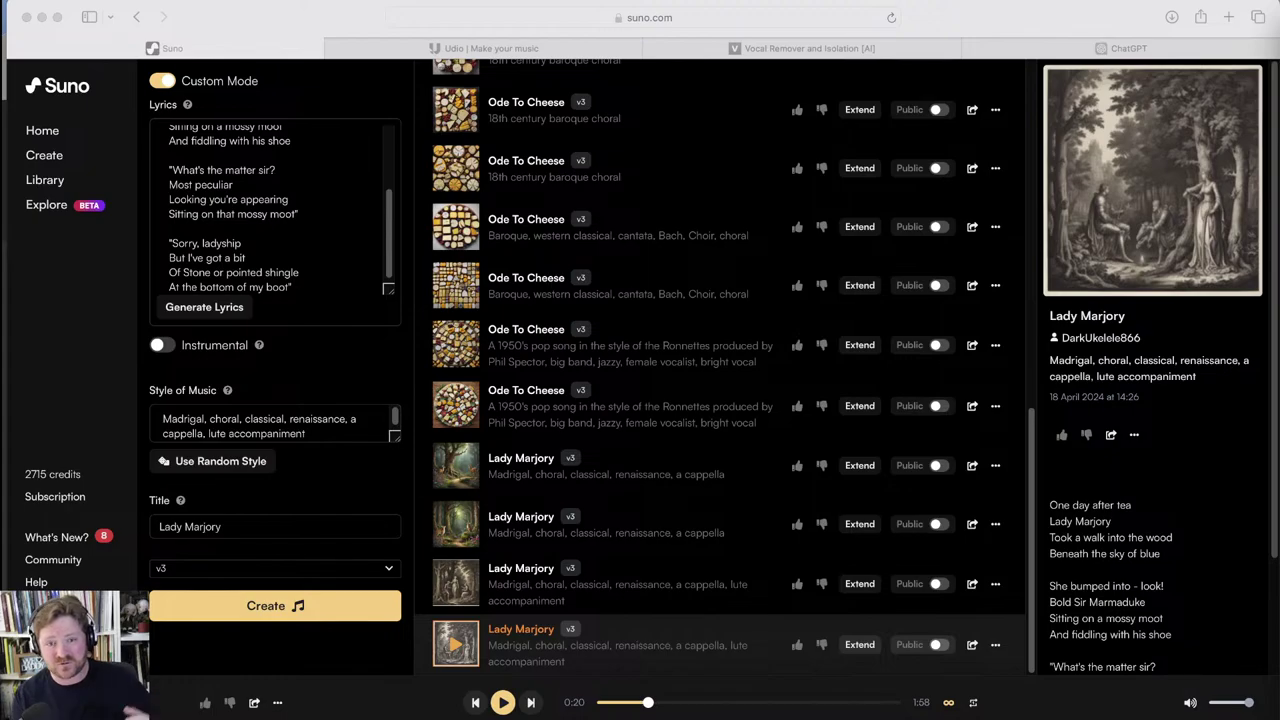
pyautogui.click(900, 48)
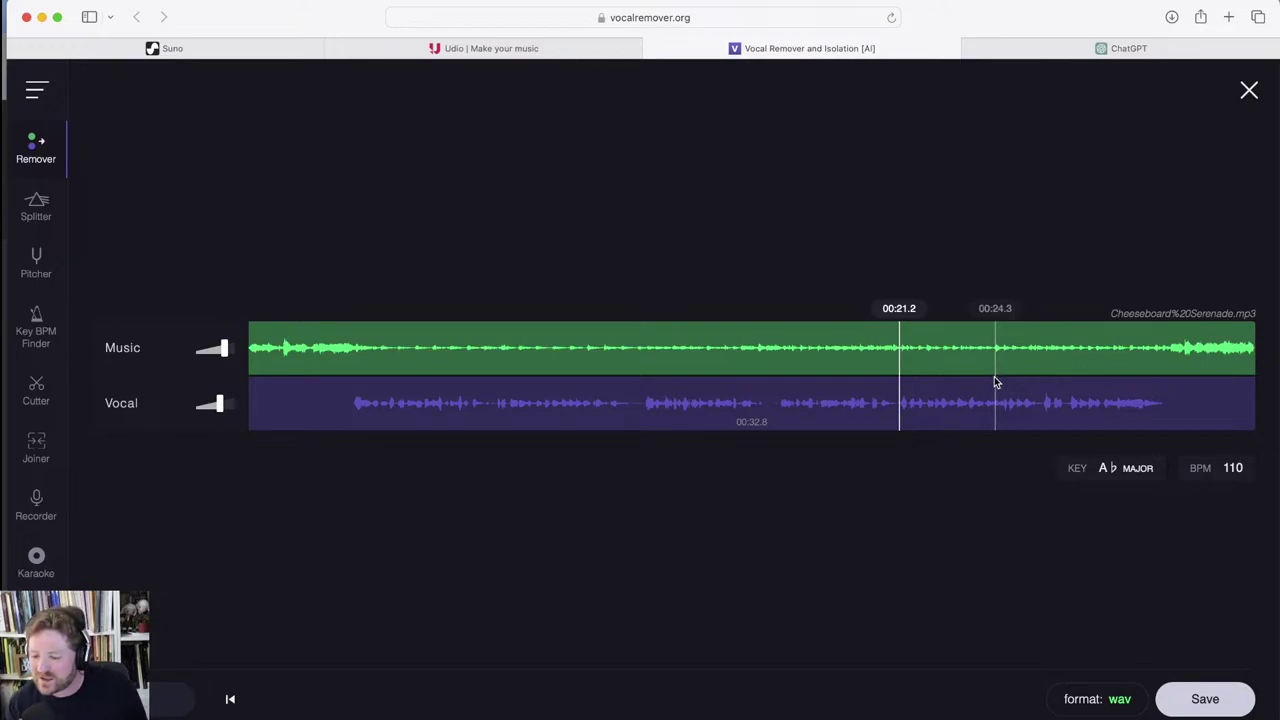
# Switch to ChatGPT and begin a message with the greeting "Hi Assistant! Hope you're well."
pyautogui.click(1062, 50)
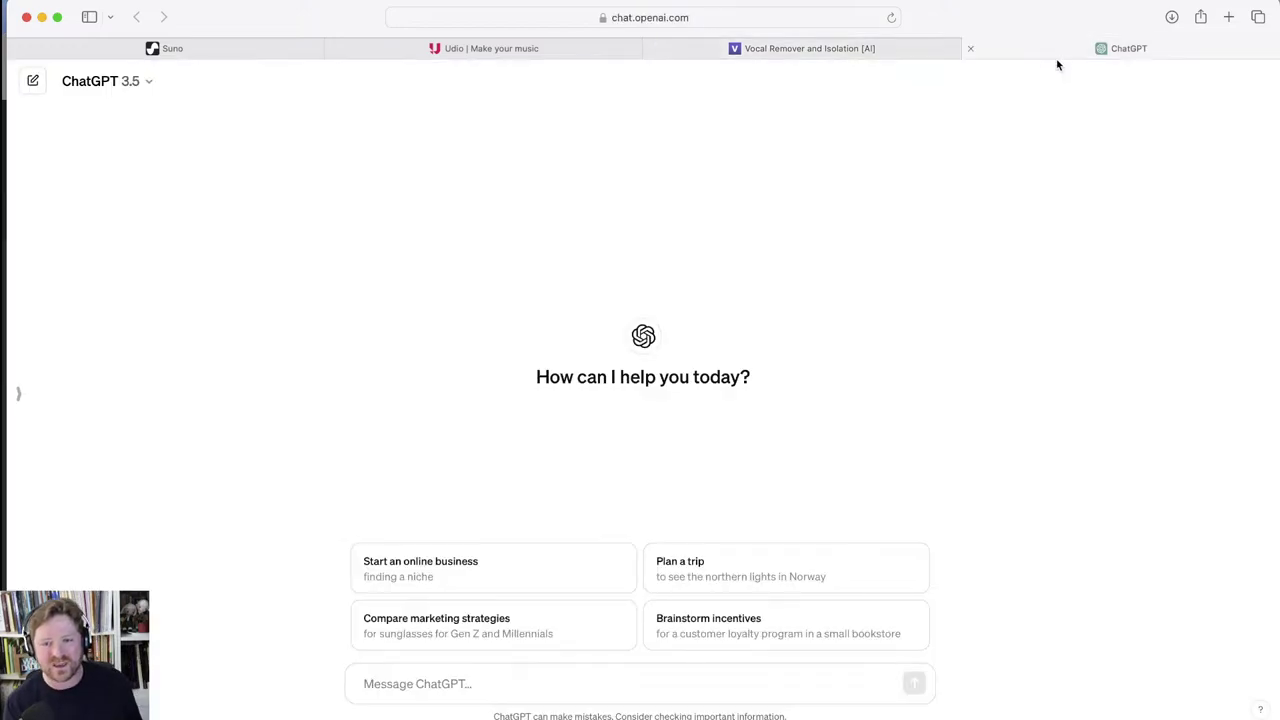
pyautogui.click(634, 688)
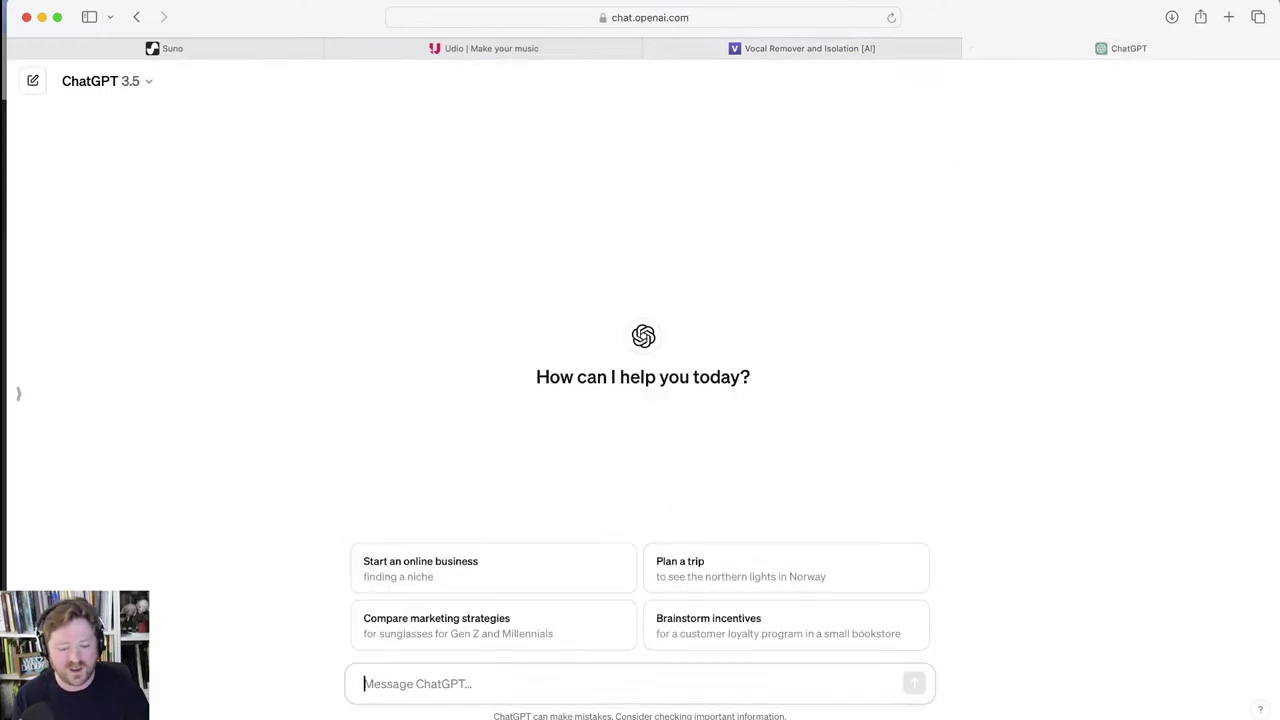
pyautogui.write('Hi A')
pyautogui.press('BackSpace')
pyautogui.press('BackSpace')
pyautogui.press('BackSpace')
pyautogui.press('BackSpace')
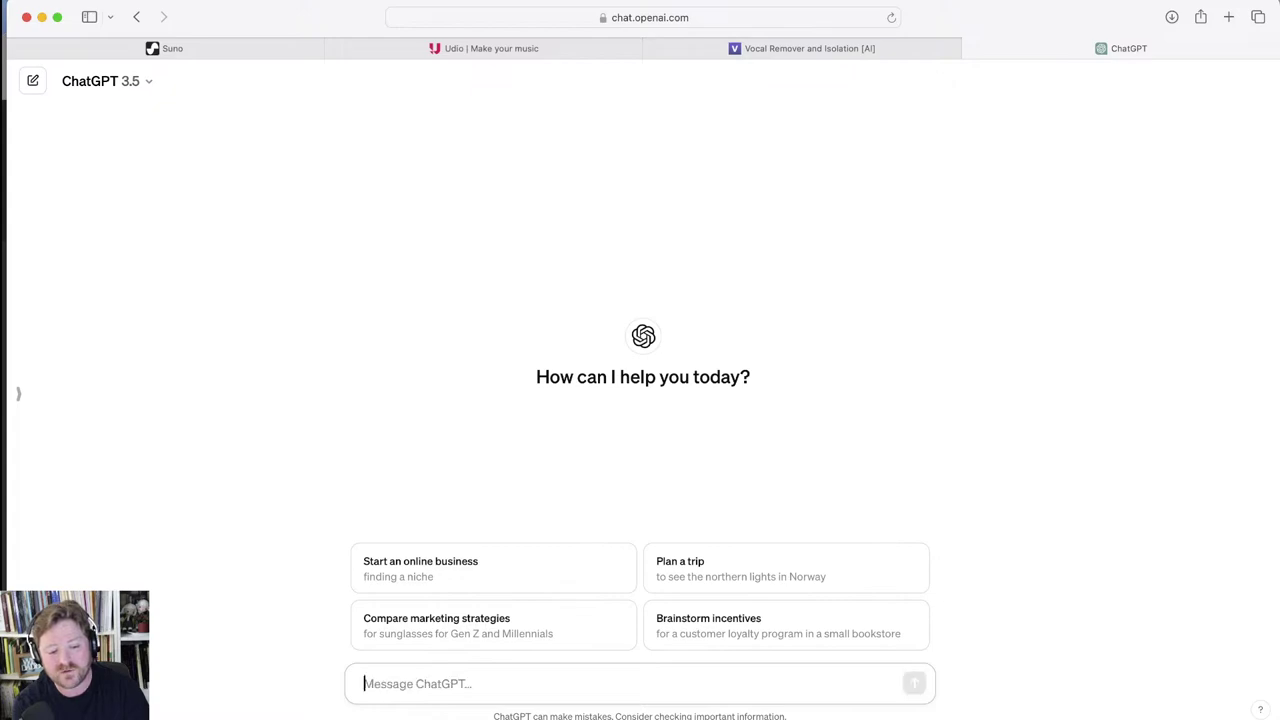
pyautogui.write('Hi Assista')
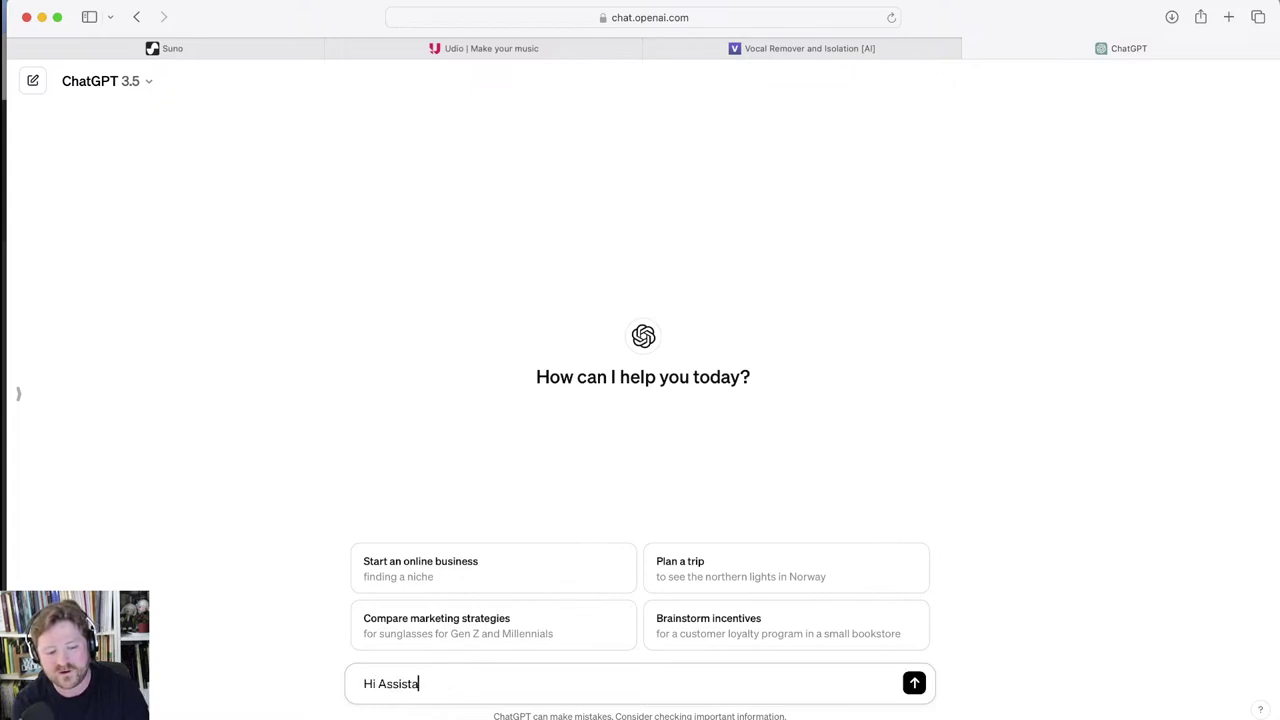
pyautogui.write('nt!  Hopen')
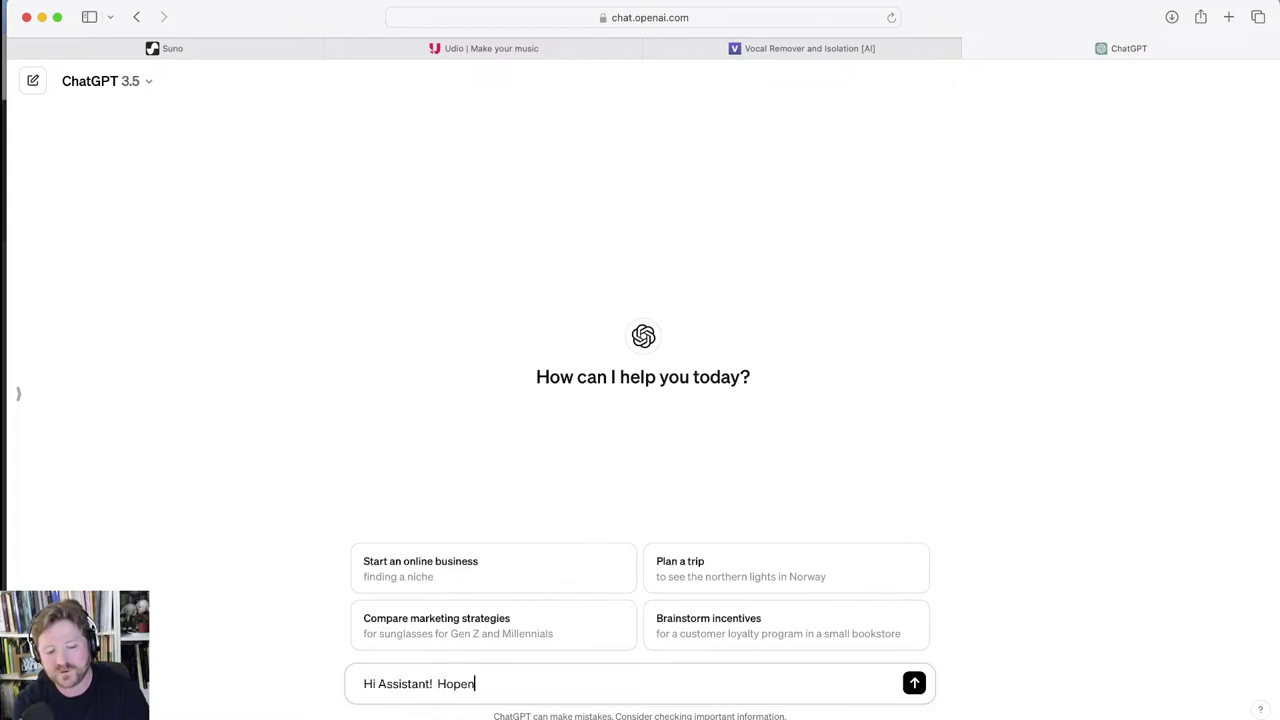
pyautogui.press('BackSpace')
pyautogui.write("you're we")
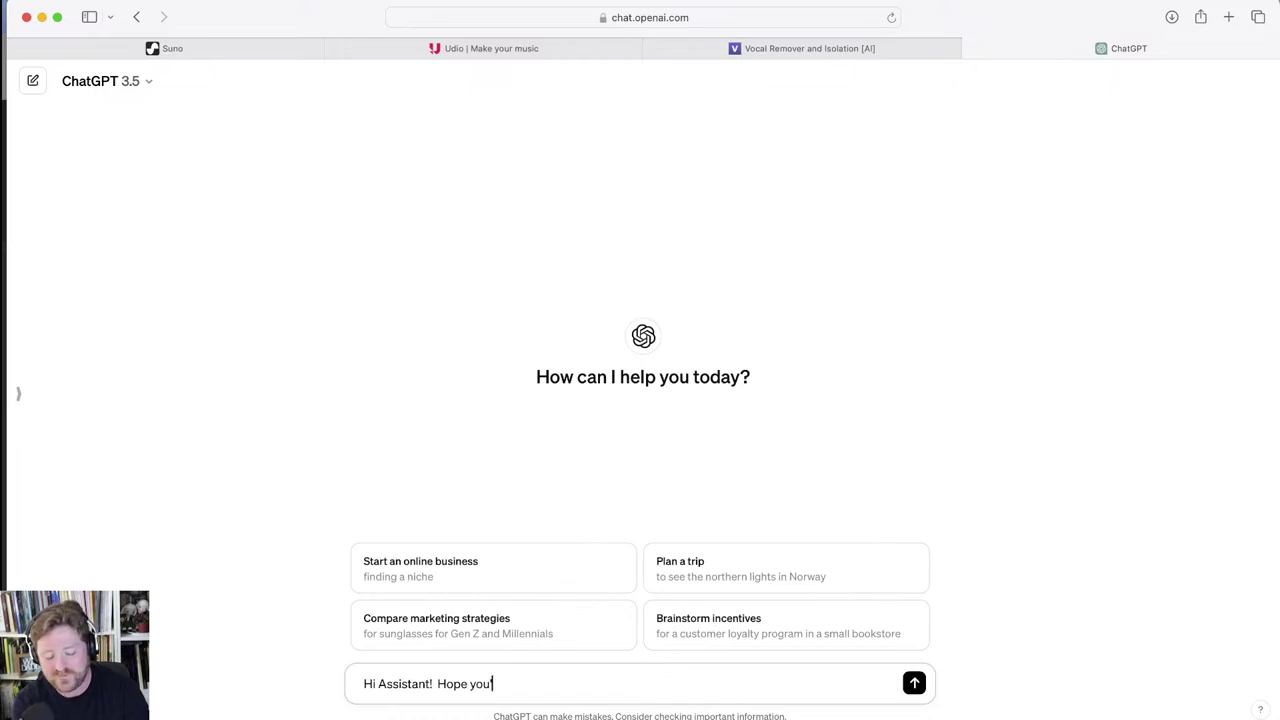
pyautogui.write('ll.')
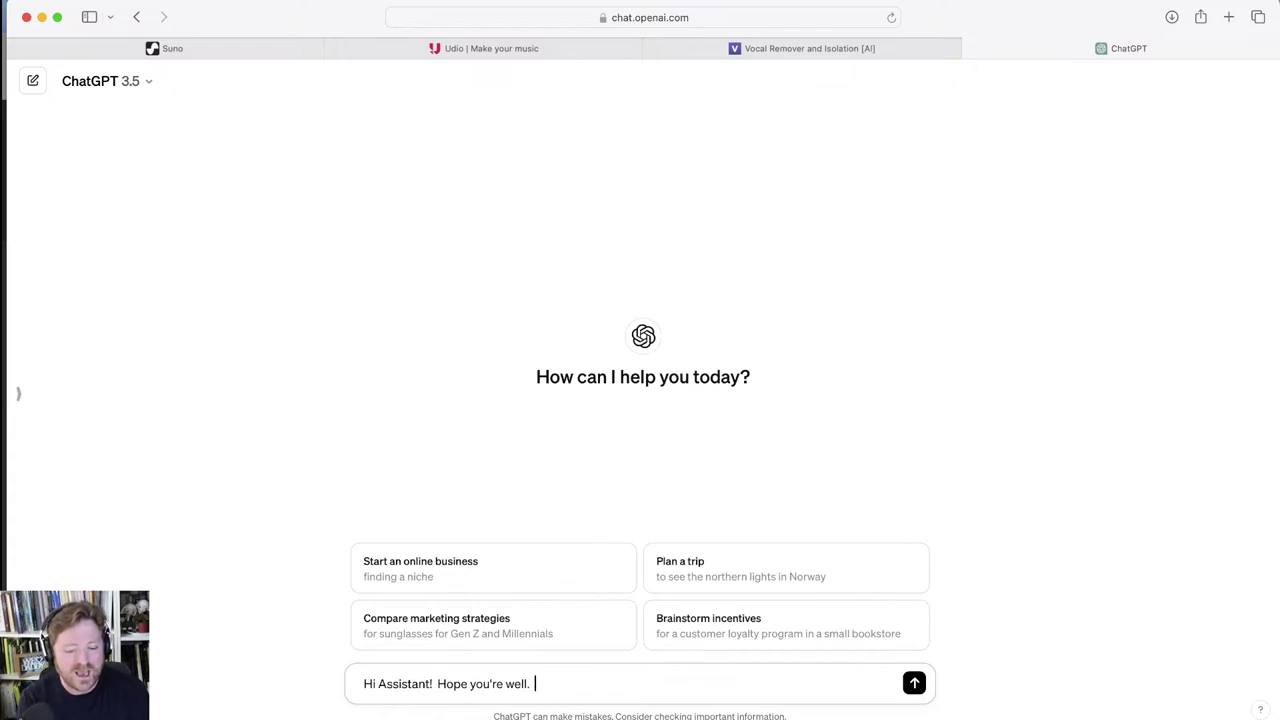
# Add the request "Can you please write me a song with three verses and a chorus." to the message
pyautogui.write('Can you please ')
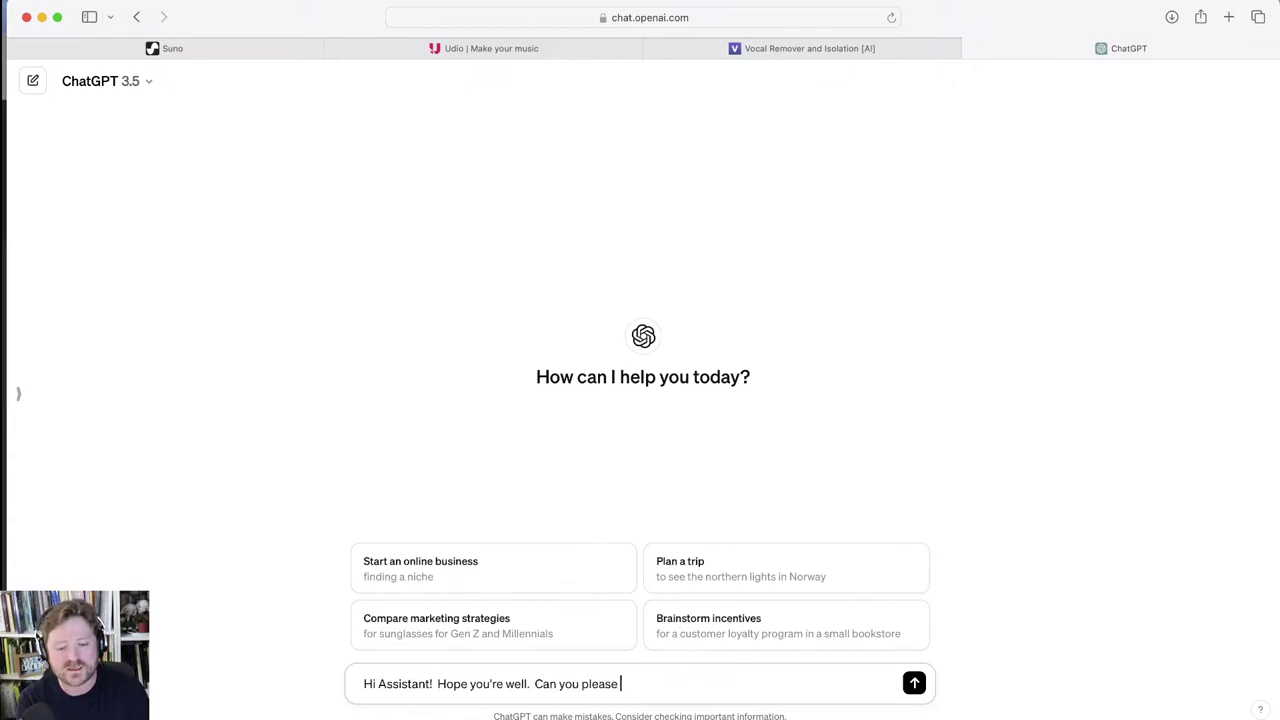
pyautogui.write('write me a s')
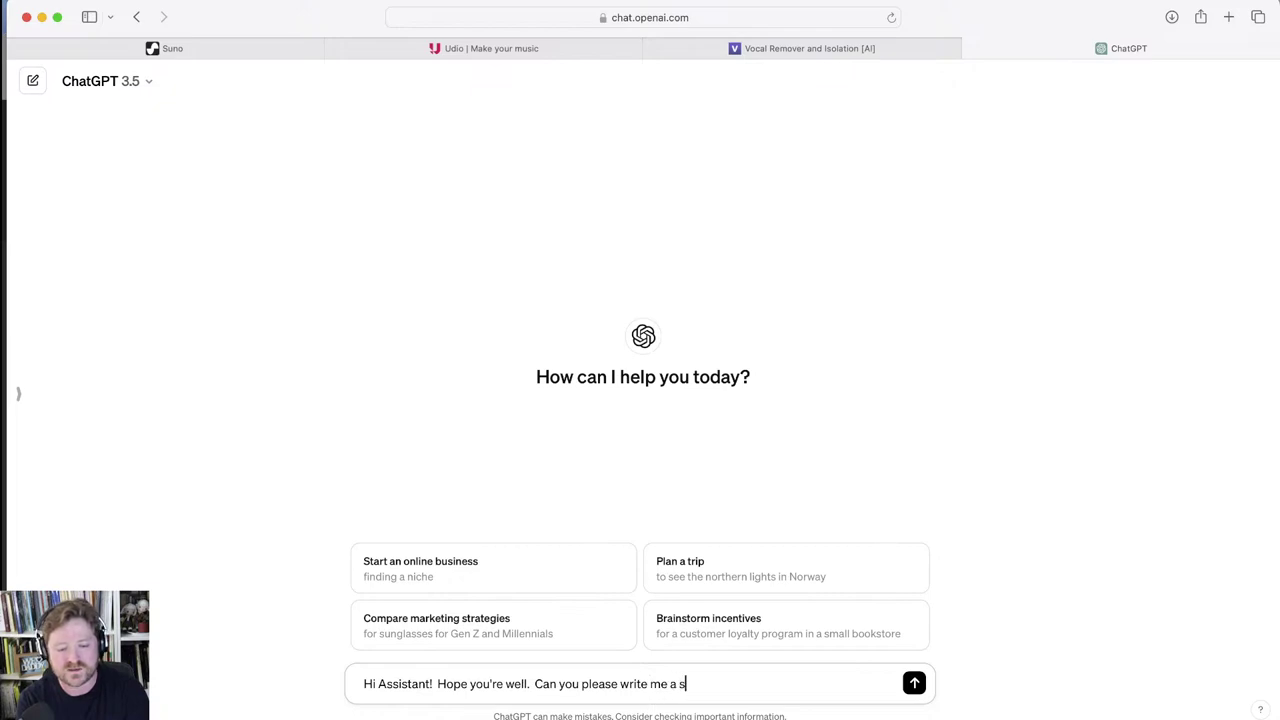
pyautogui.write('ong with three')
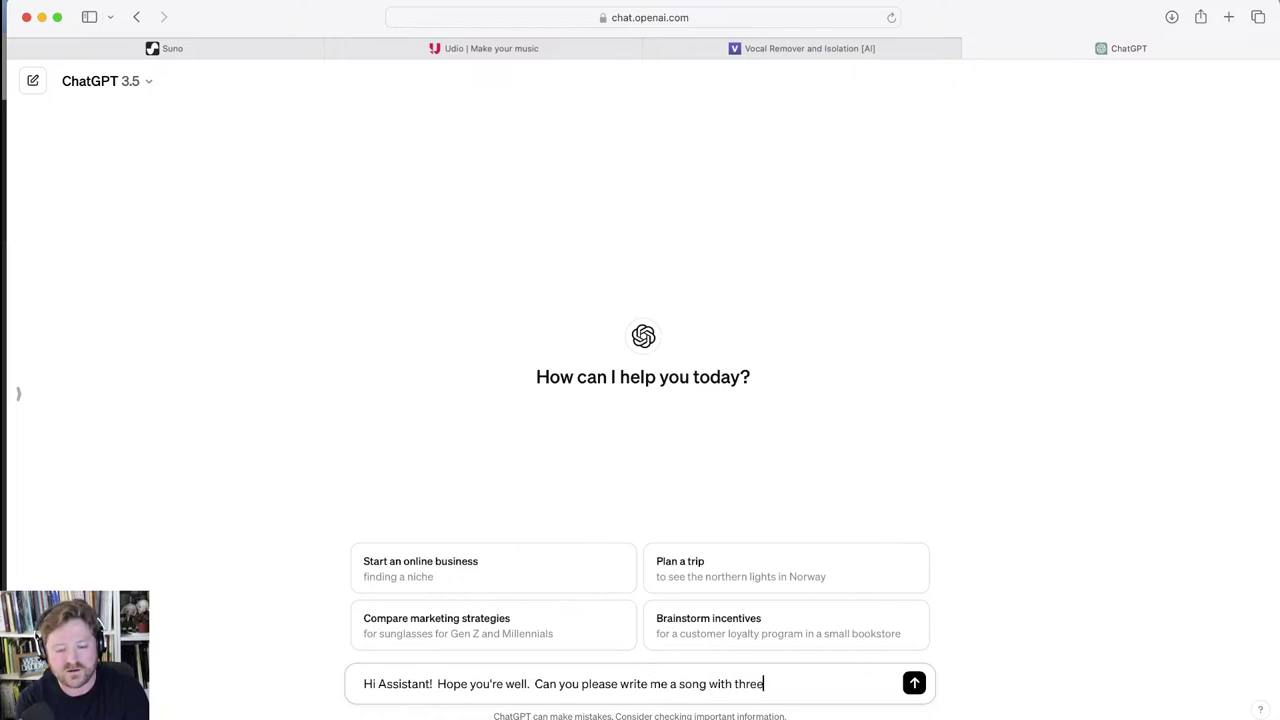
pyautogui.write(' verses and a chorus')
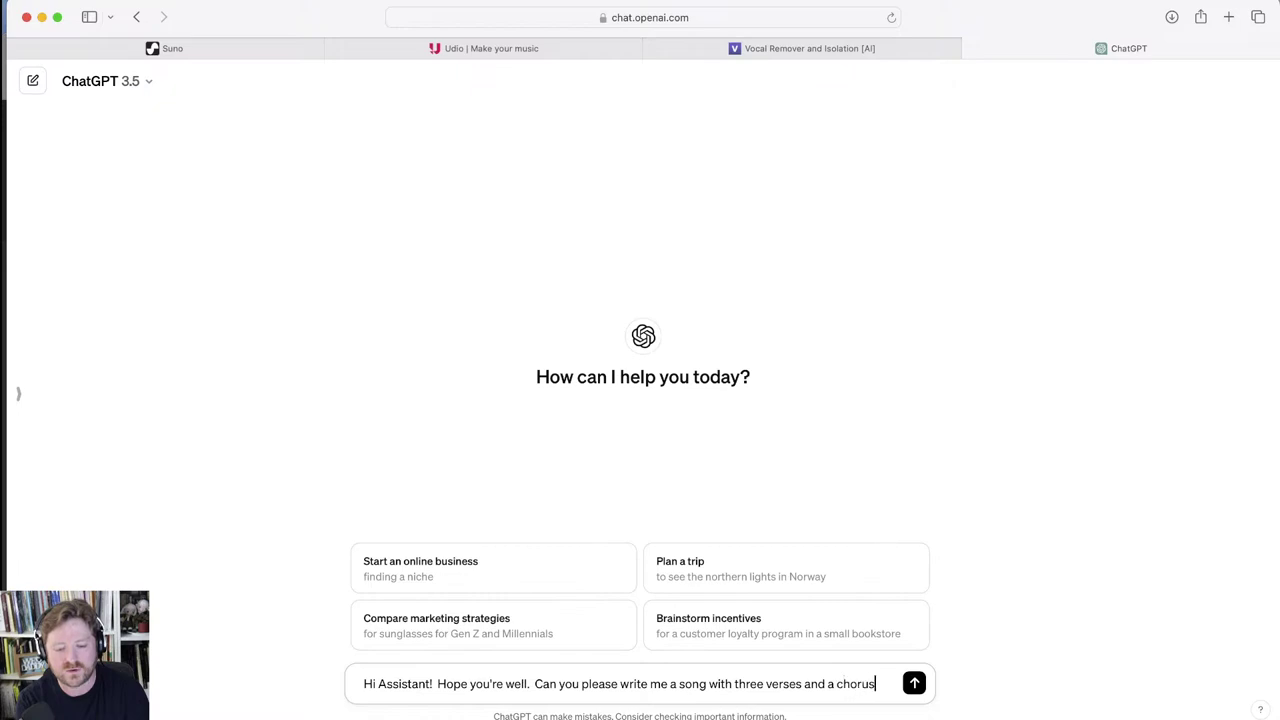
pyautogui.write('.')
# State in the prompt that "The song should be about singers worrying about AI replacing them."
pyautogui.hotkey('shift', 'Return')
pyautogui.write('The song')
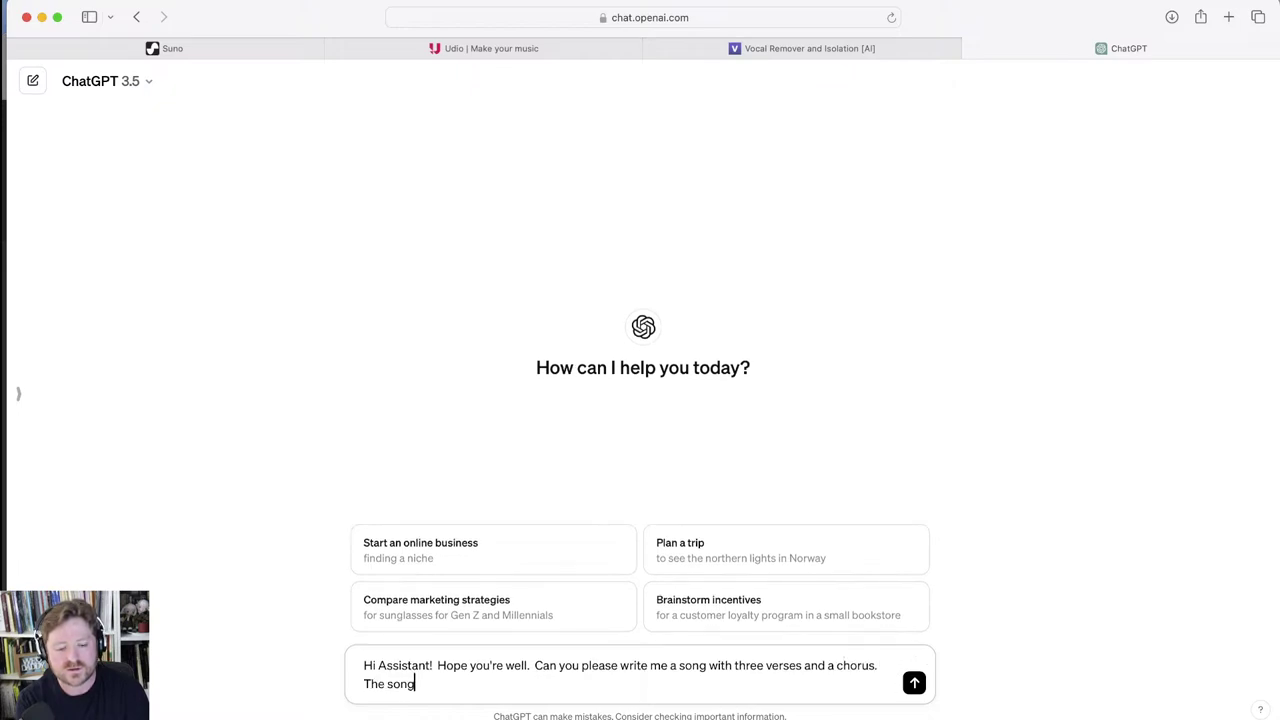
pyautogui.write(' should be about')
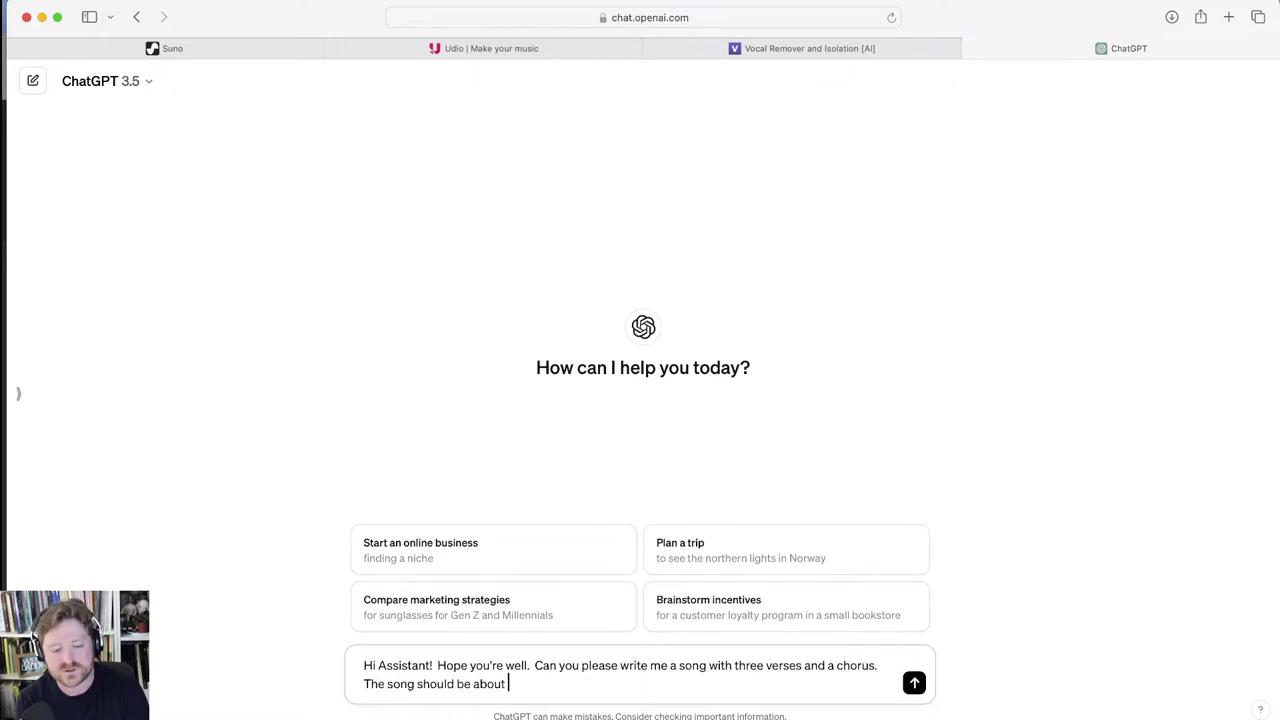
pyautogui.write(' si')
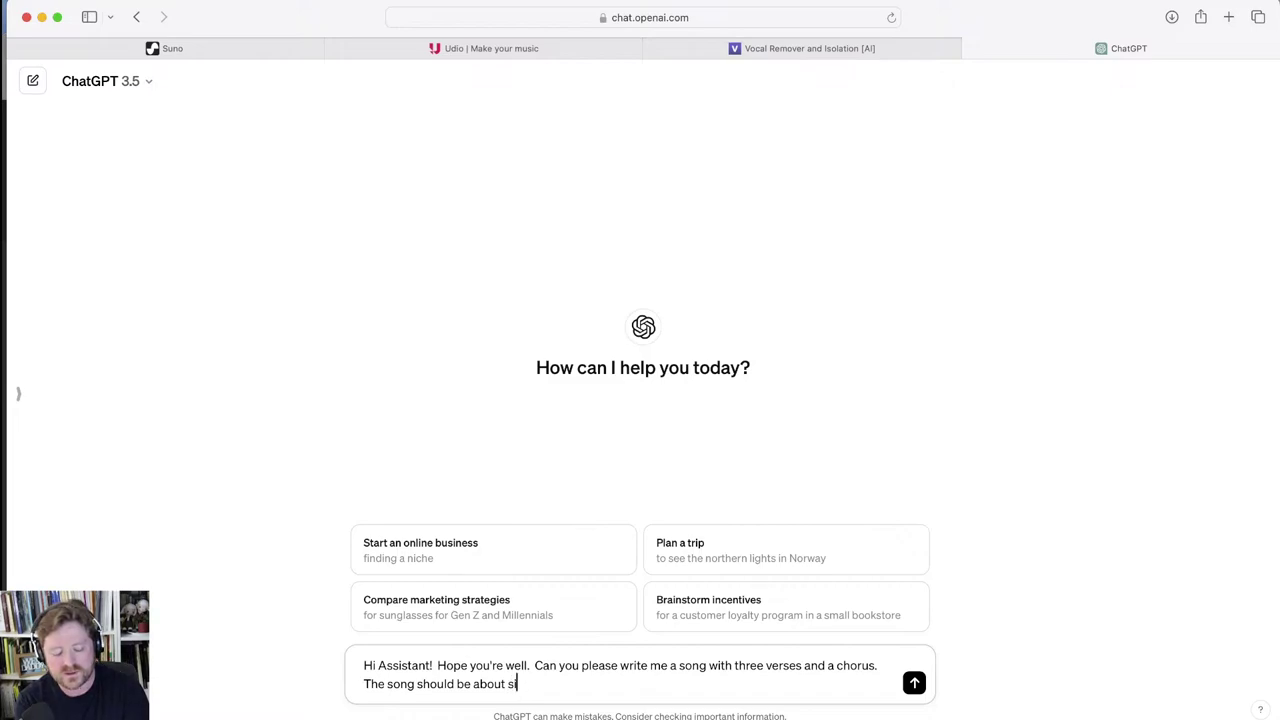
pyautogui.write('ngers worrying about AI repl')
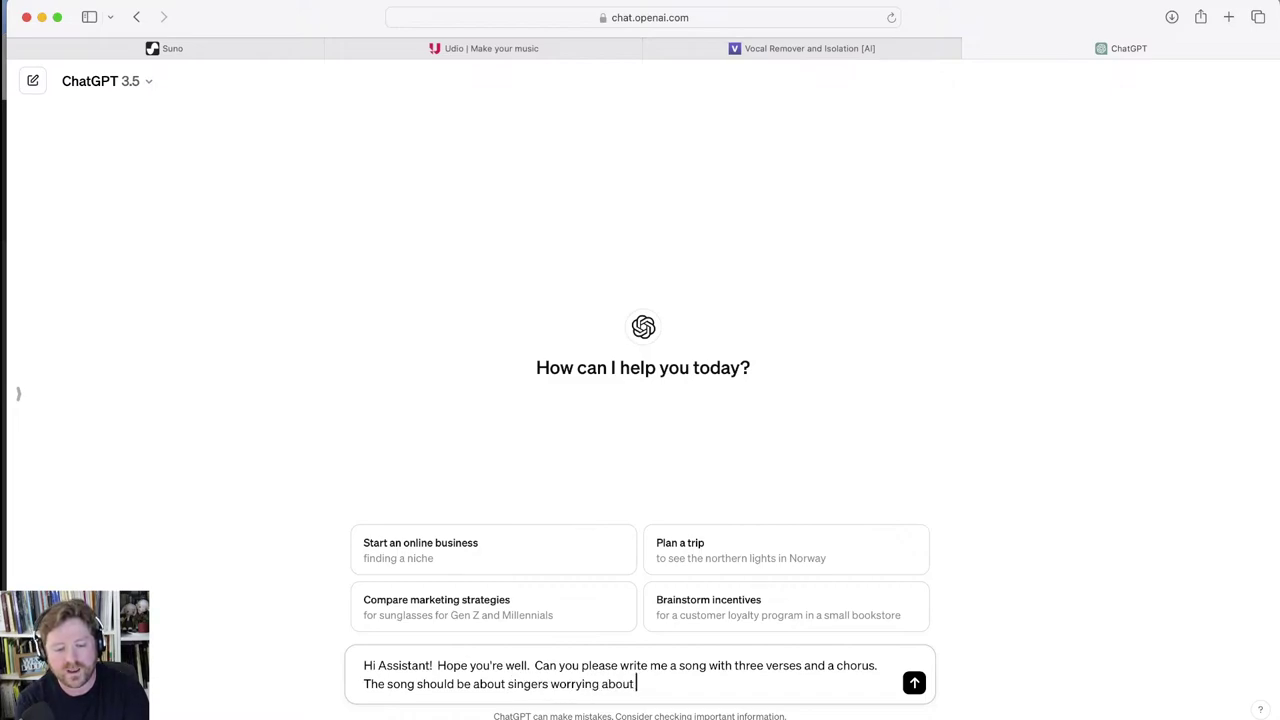
pyautogui.write('g th')
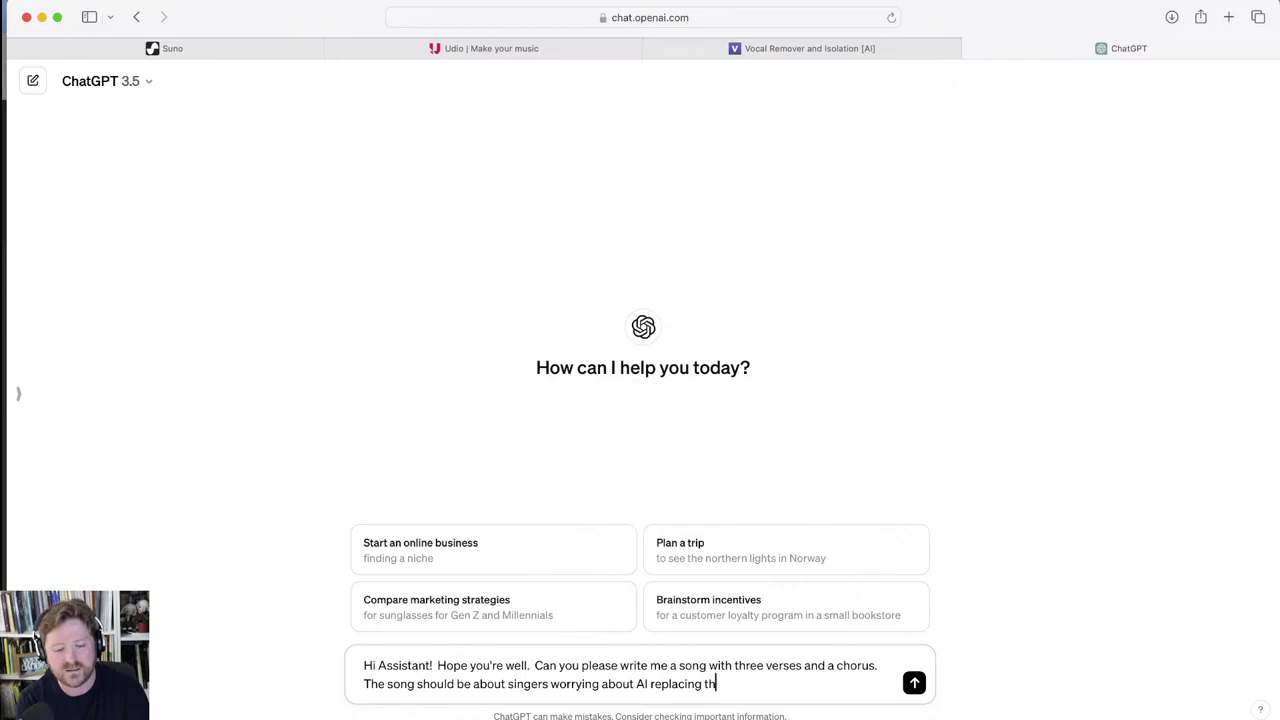
pyautogui.write('em.  Keep t')
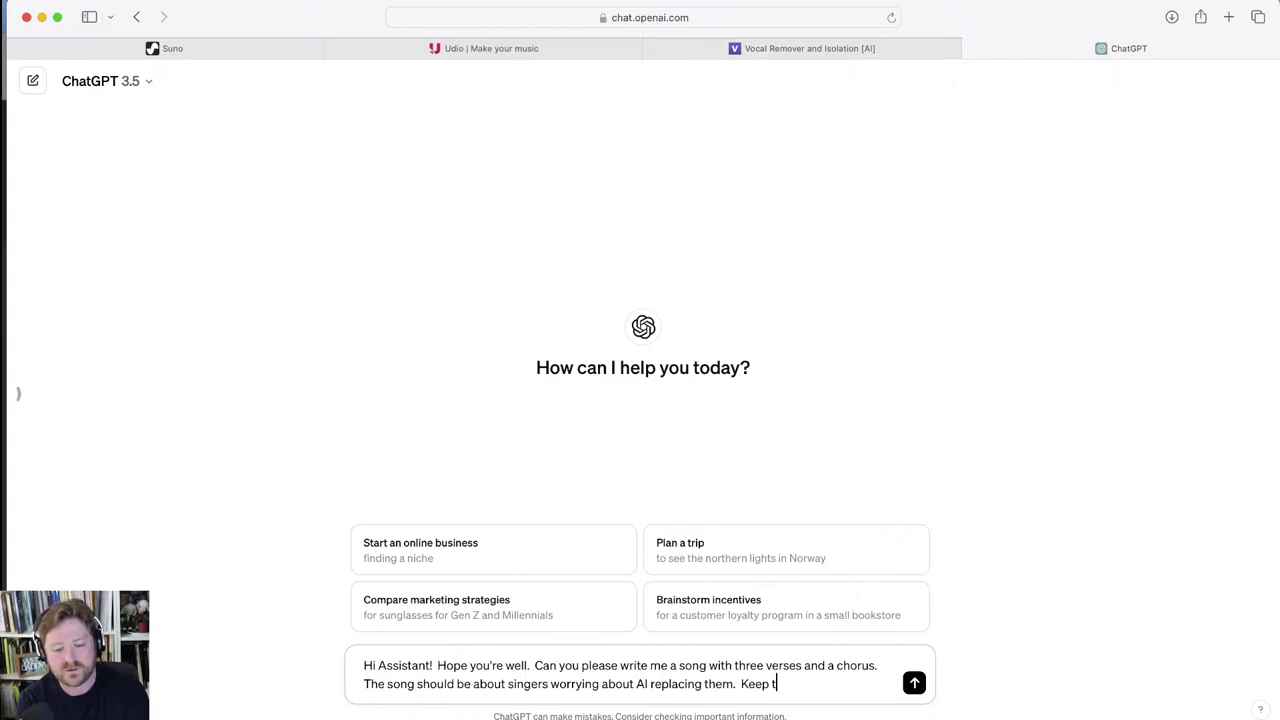
# Ask in the prompt to keep the number of syllables per line low, between 5 and 7 syllables per line
pyautogui.write('he number of syl')
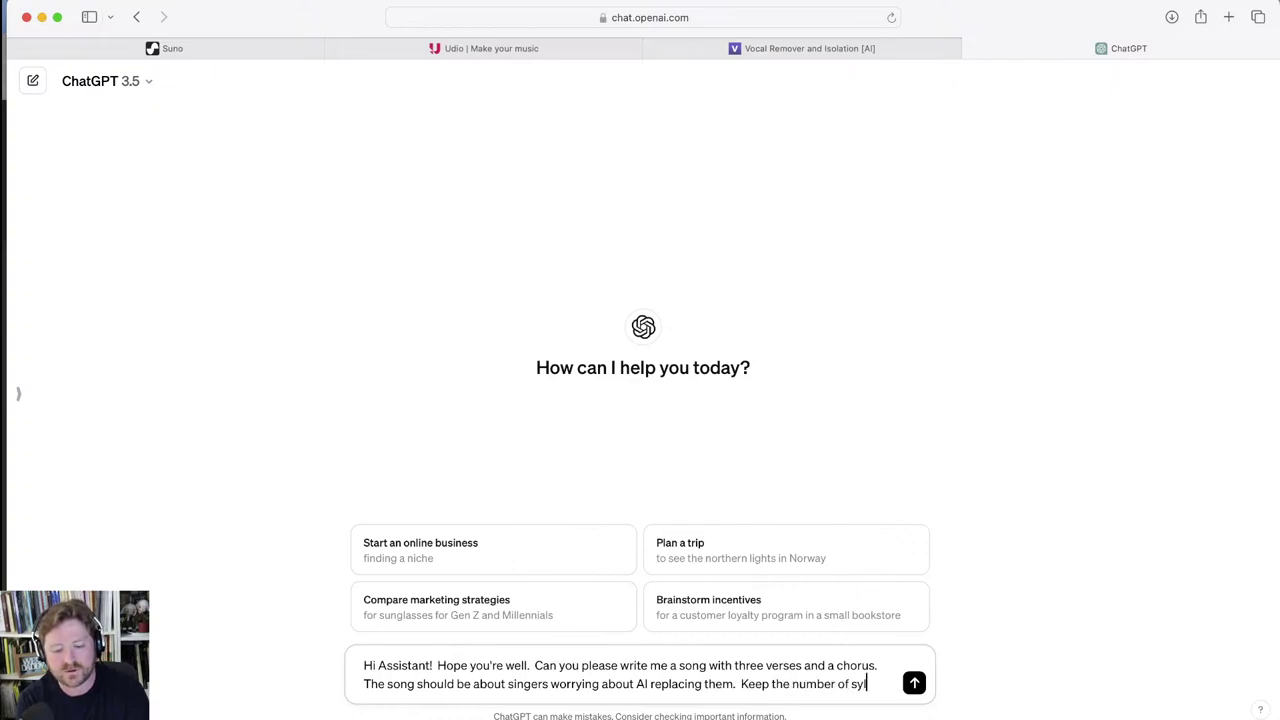
pyautogui.write('lables per line')
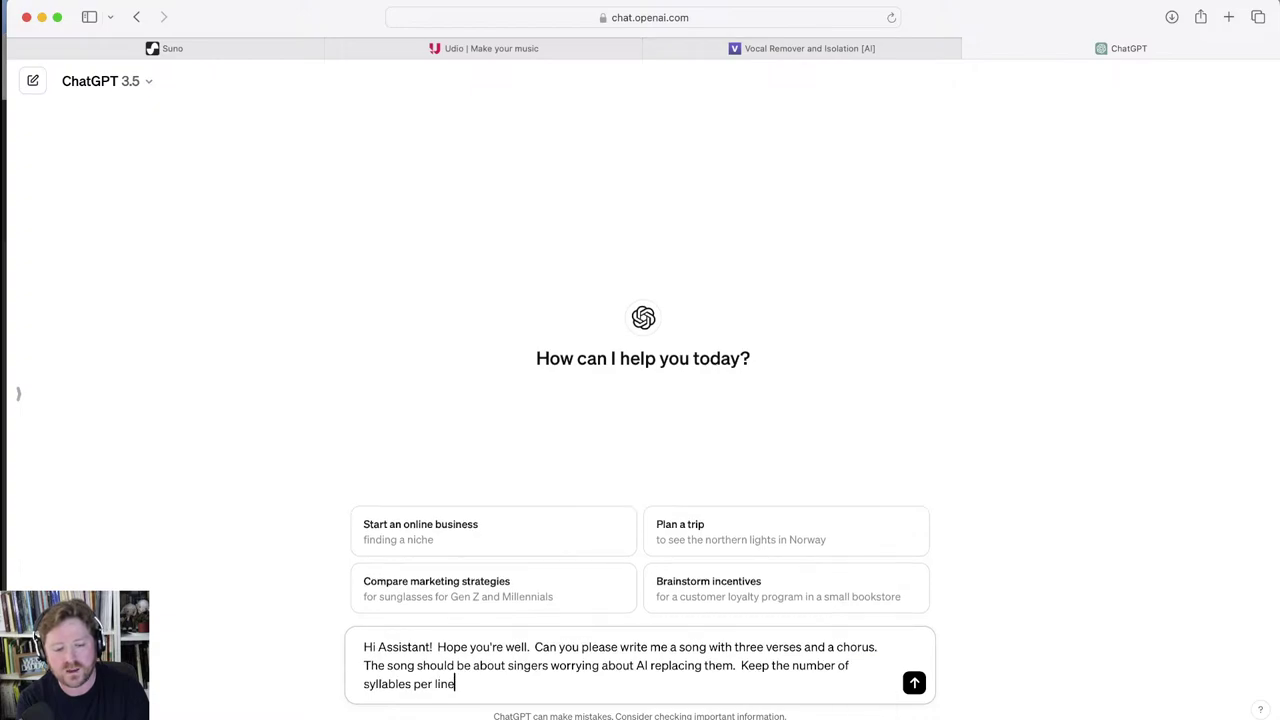
pyautogui.write(' low, ')
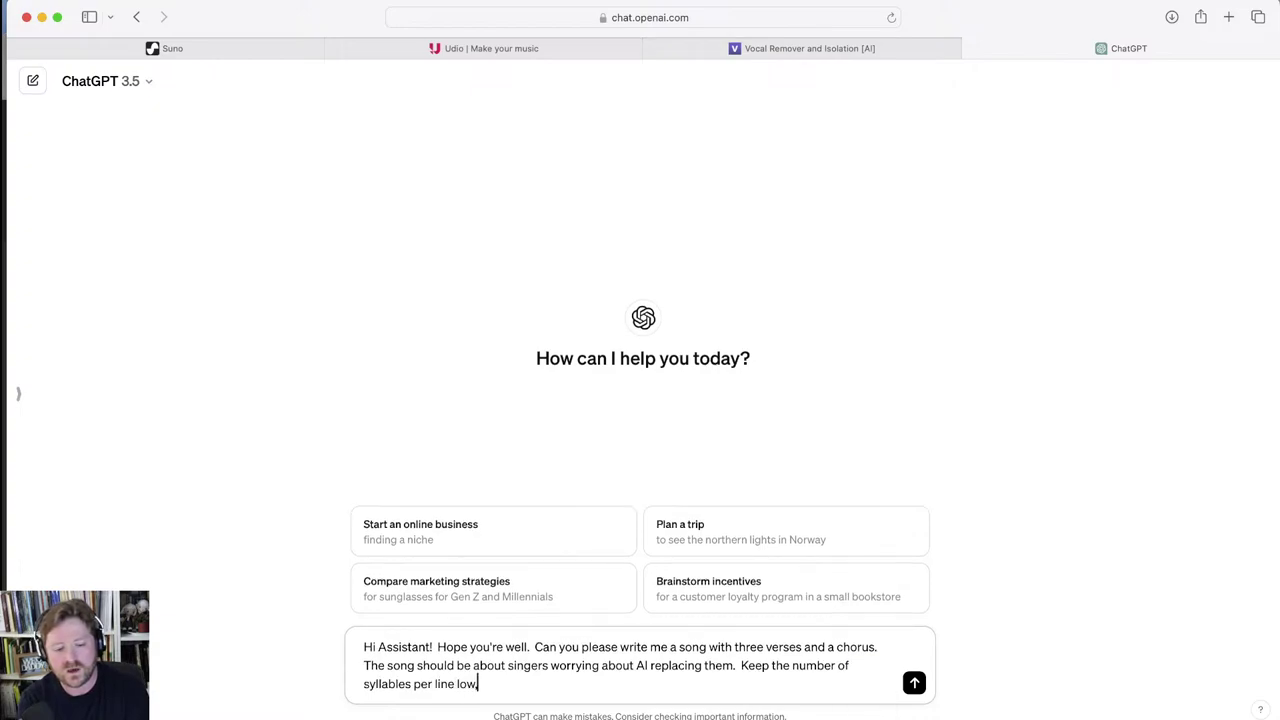
pyautogui.write('between')
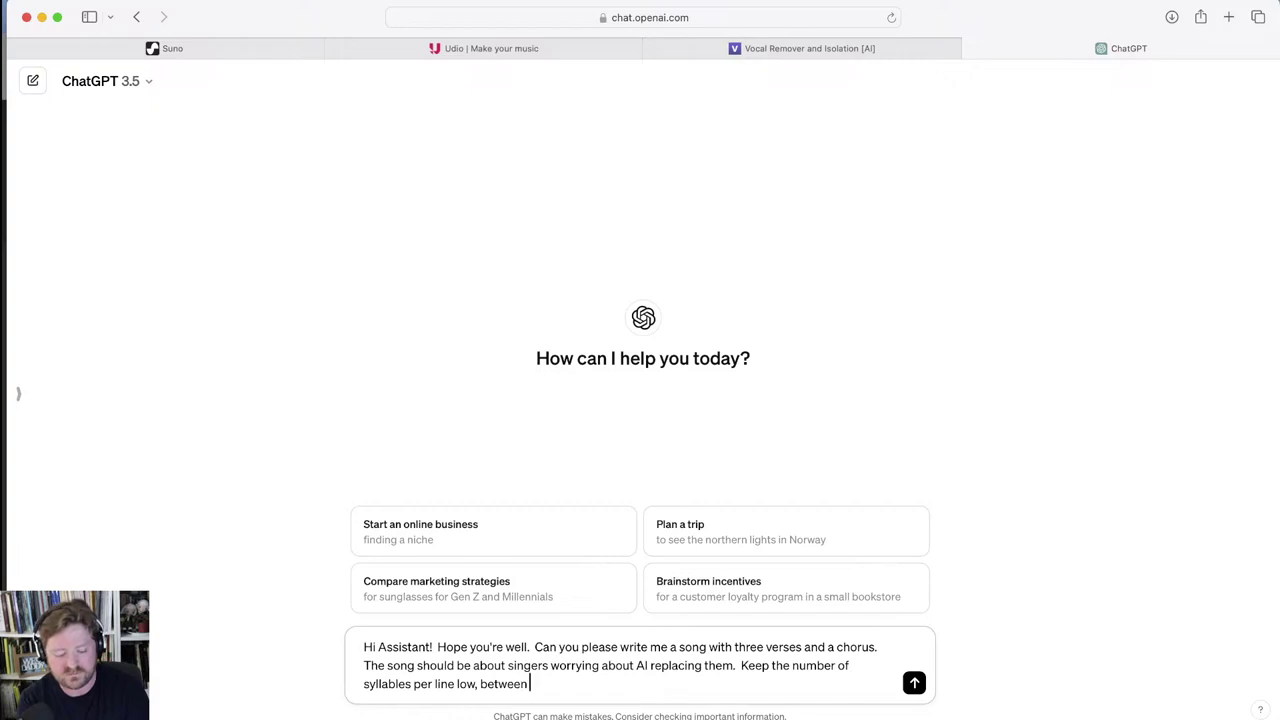
pyautogui.write(' 5 and 7')
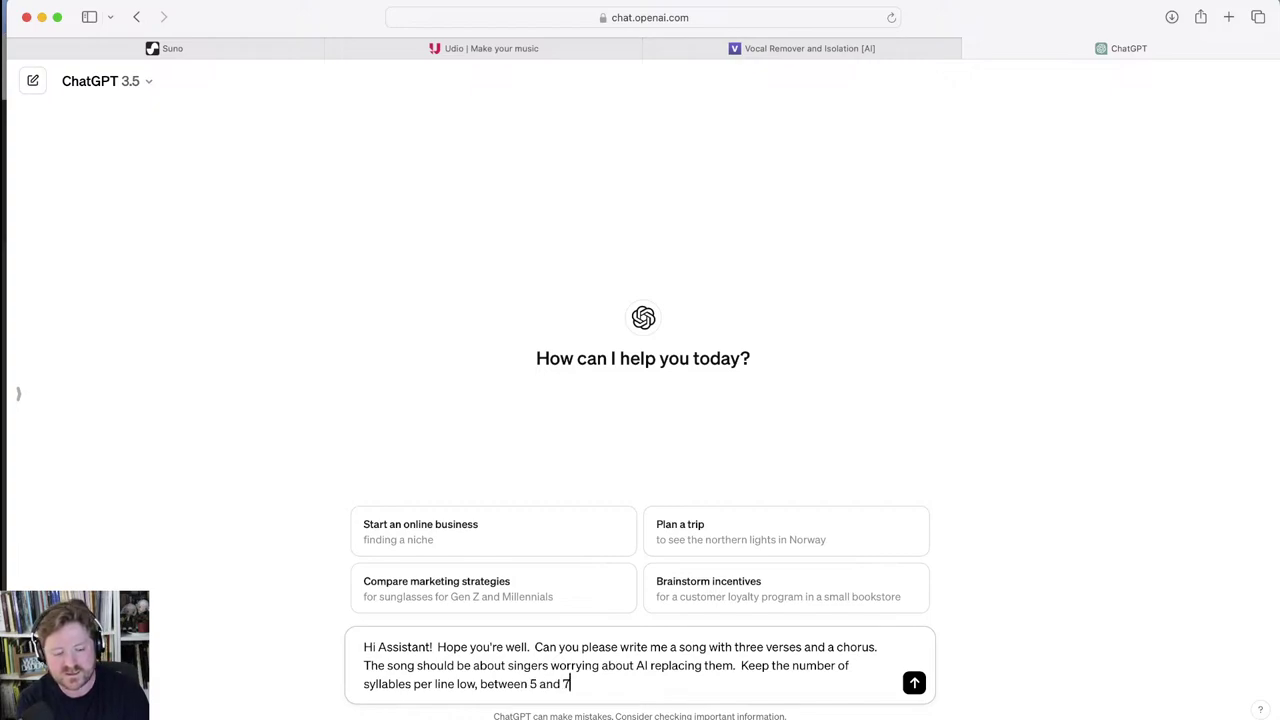
pyautogui.write(' syllables per li')
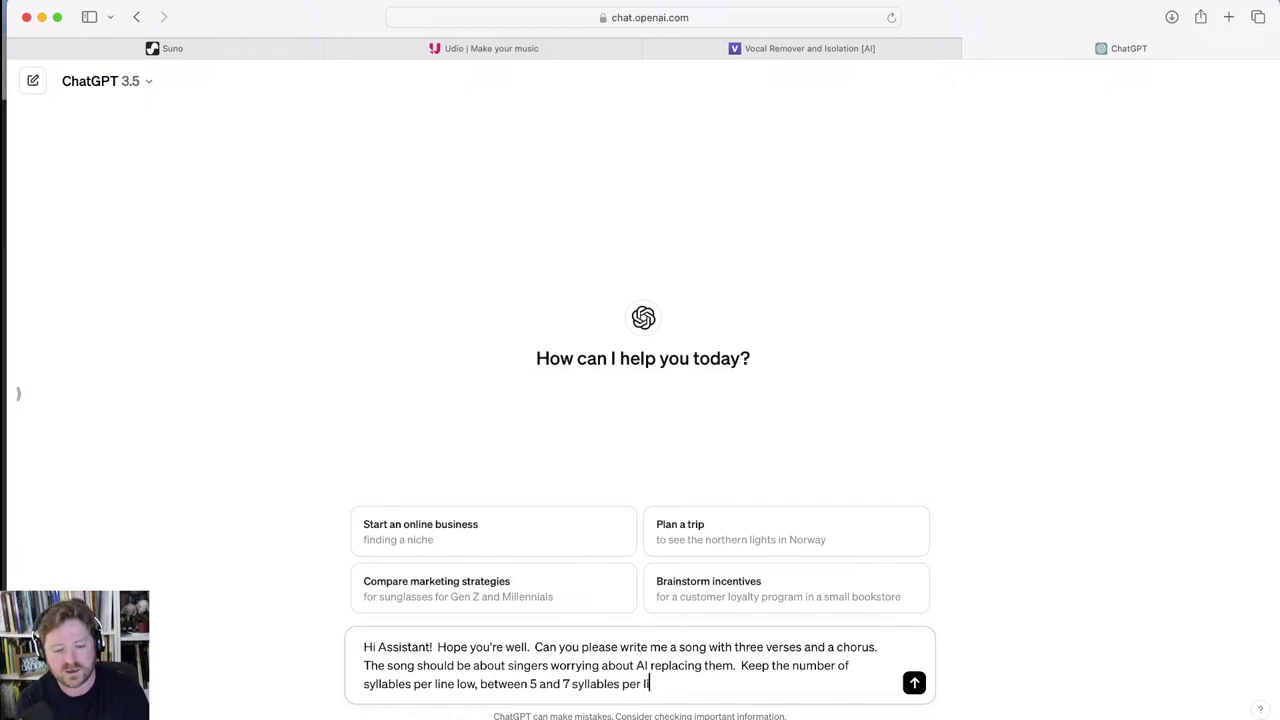
pyautogui.write('ne.  And keep')
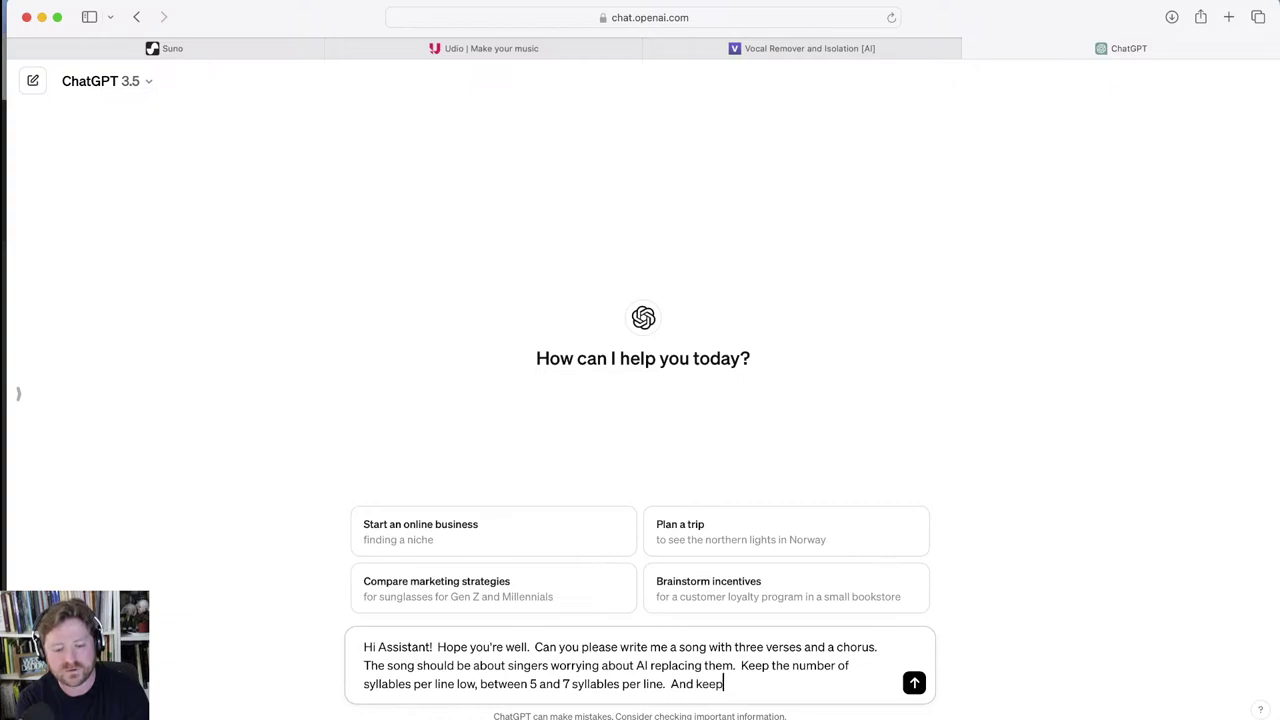
# Ask to keep the tone light-hearted, end with "Thank you.", and send the song prompt
pyautogui.write(' the tone li')
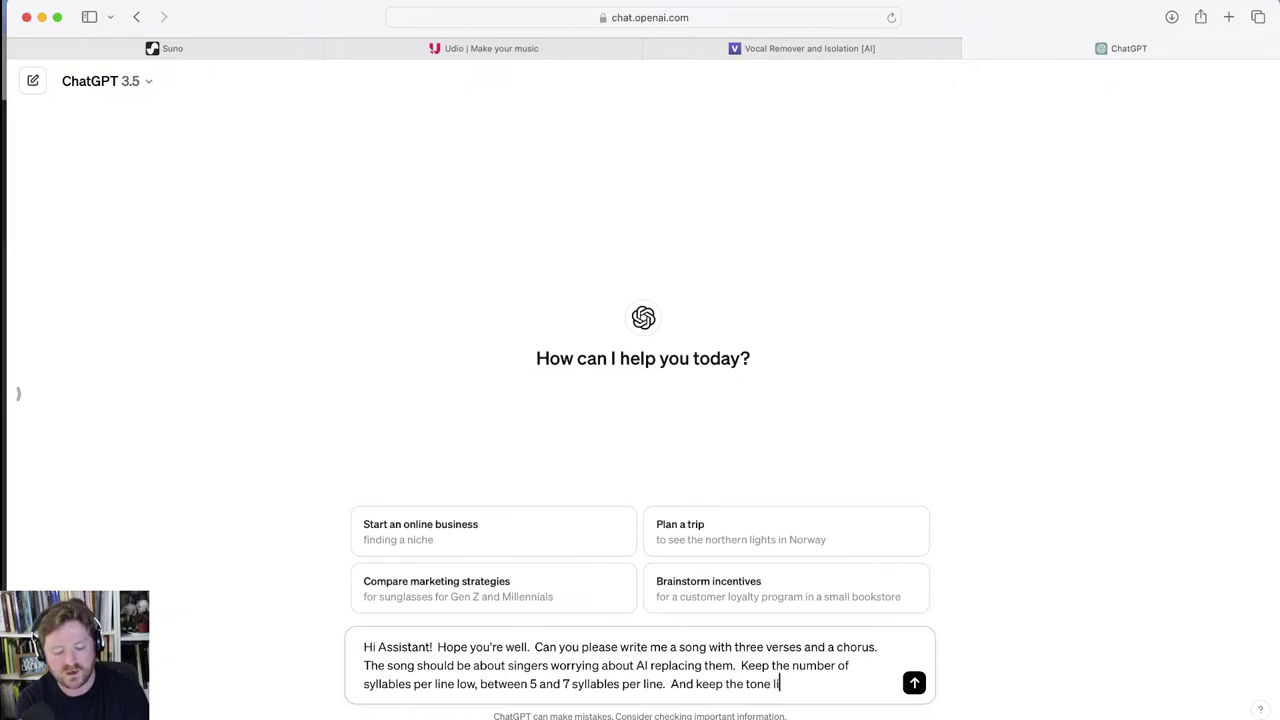
pyautogui.write('ght-heat')
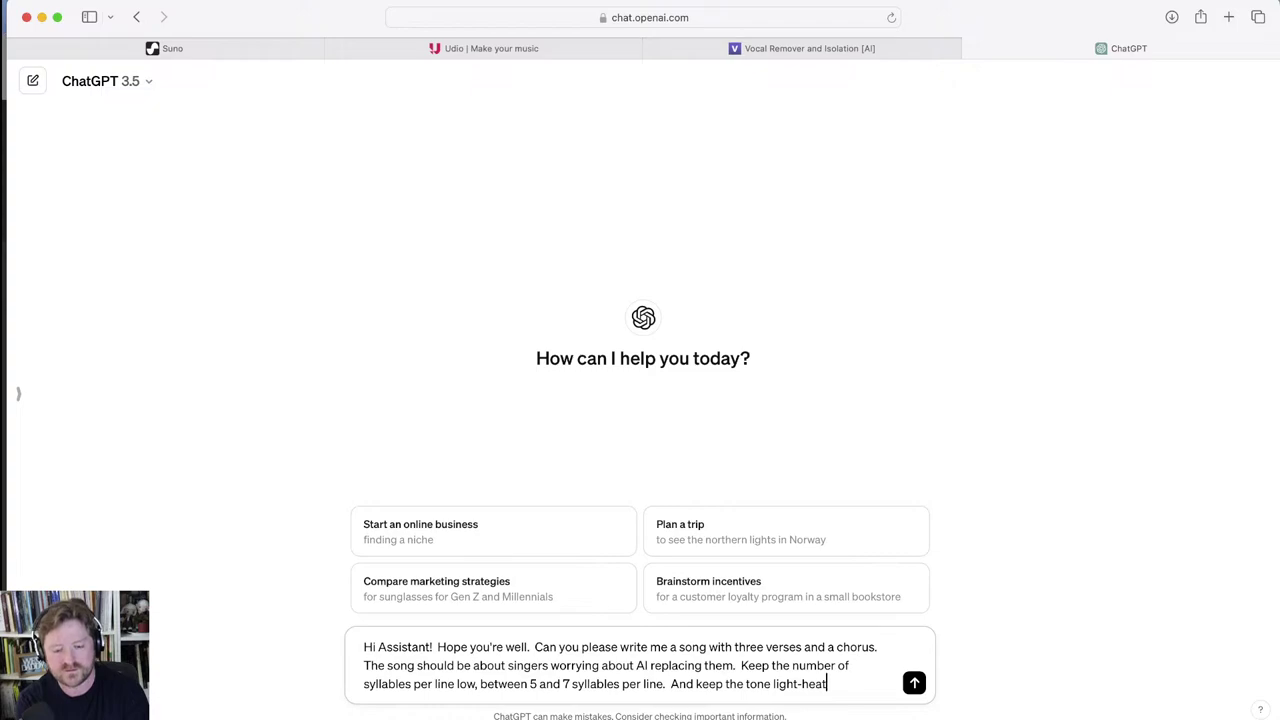
pyautogui.write('ted.  Thank you.')
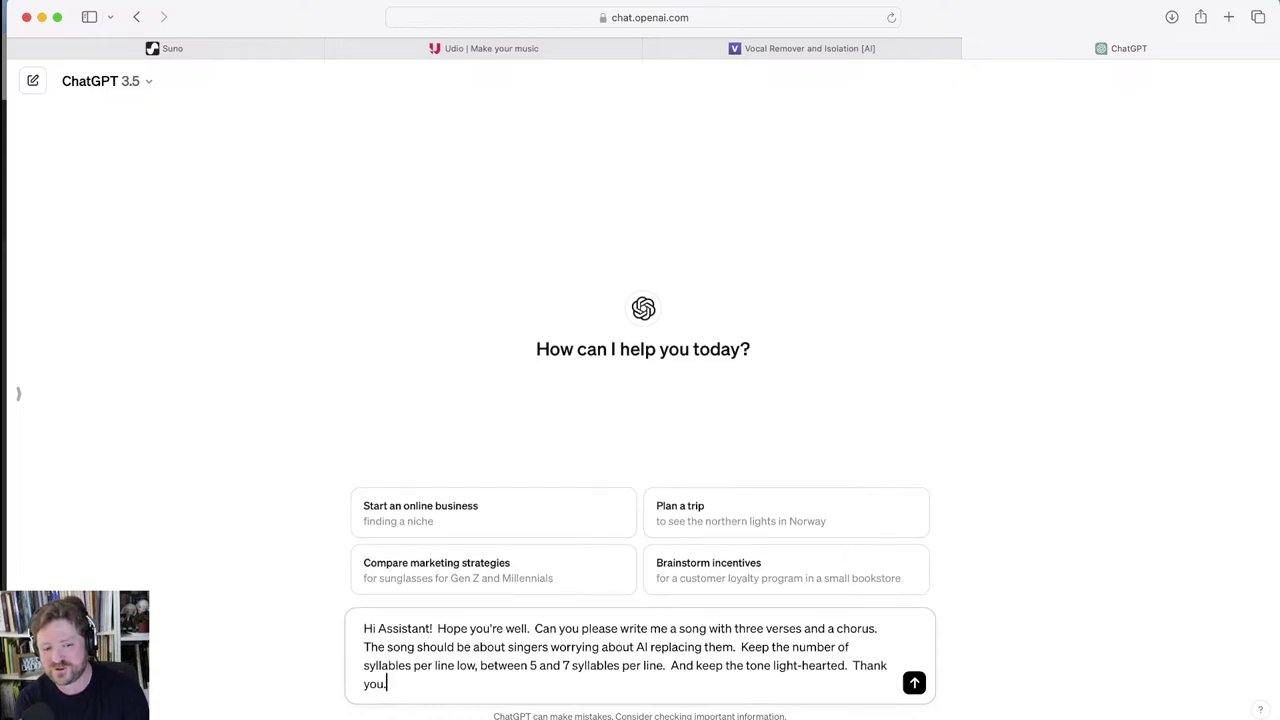
pyautogui.press('Return')
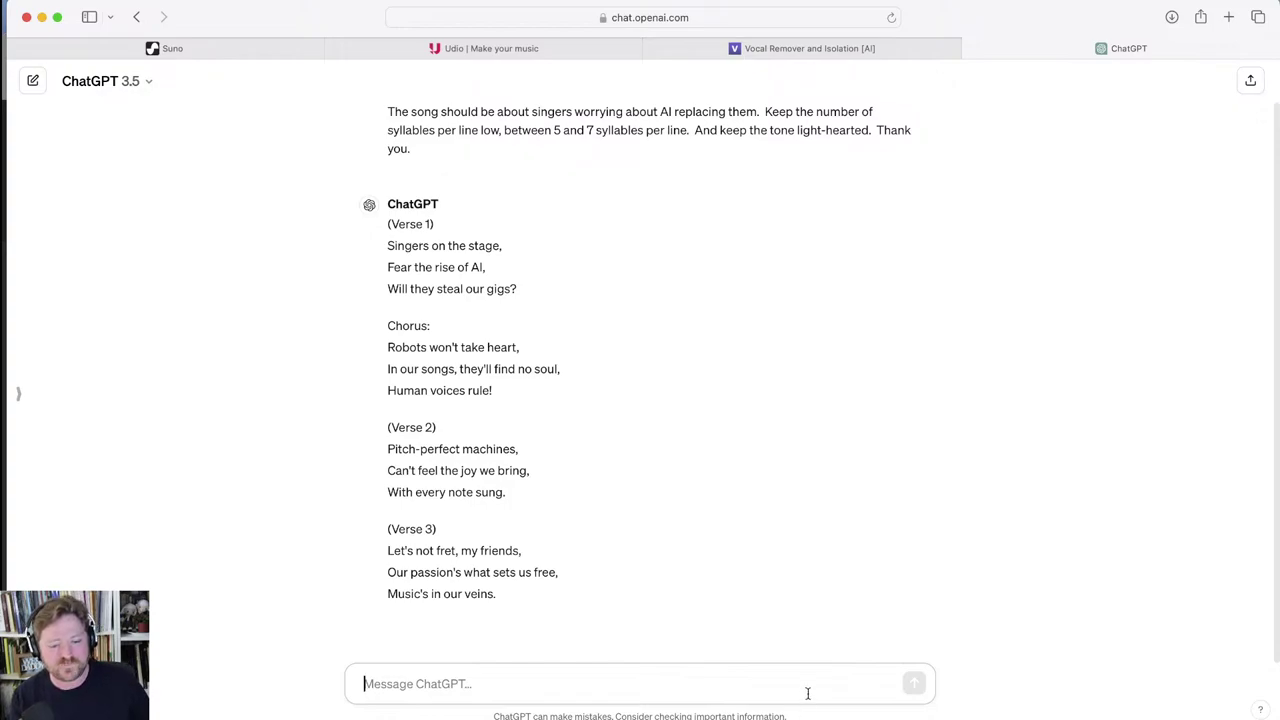
# Write a follow-up message asking "Great start, could each verse/chorus have four lines"
pyautogui.write('great')
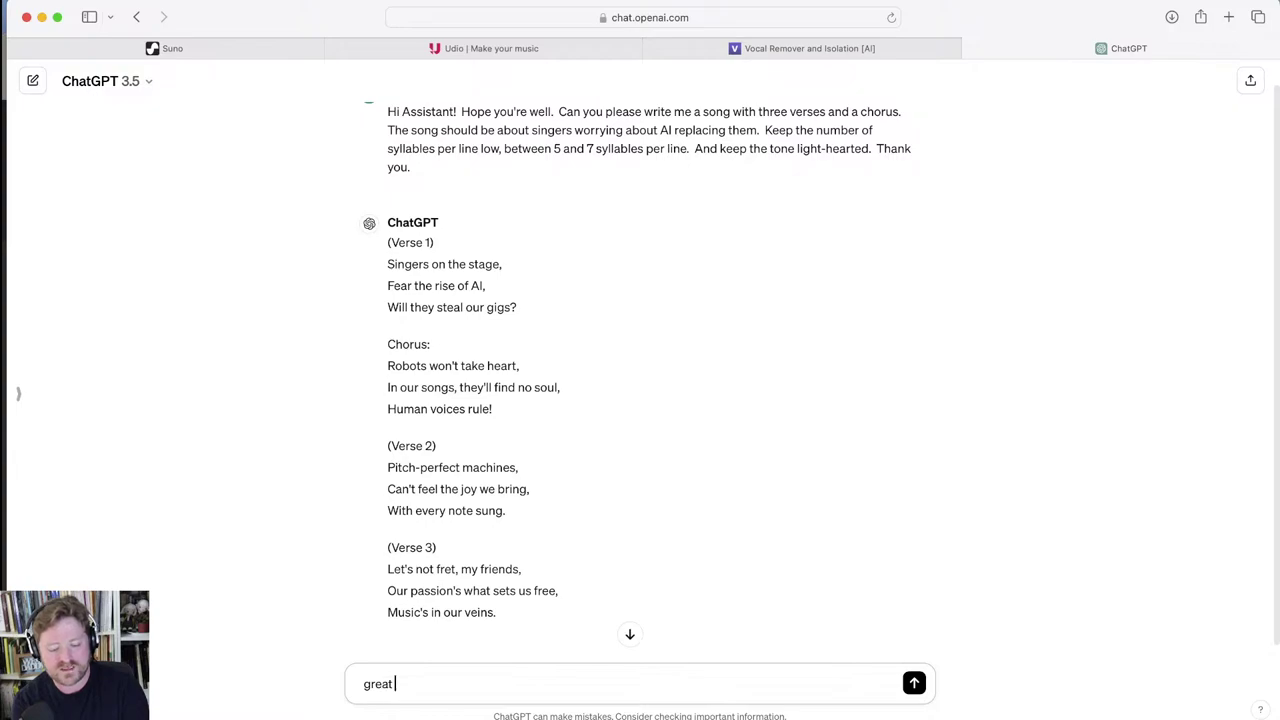
pyautogui.press('BackSpace')
pyautogui.press('BackSpace')
pyautogui.write('Great')
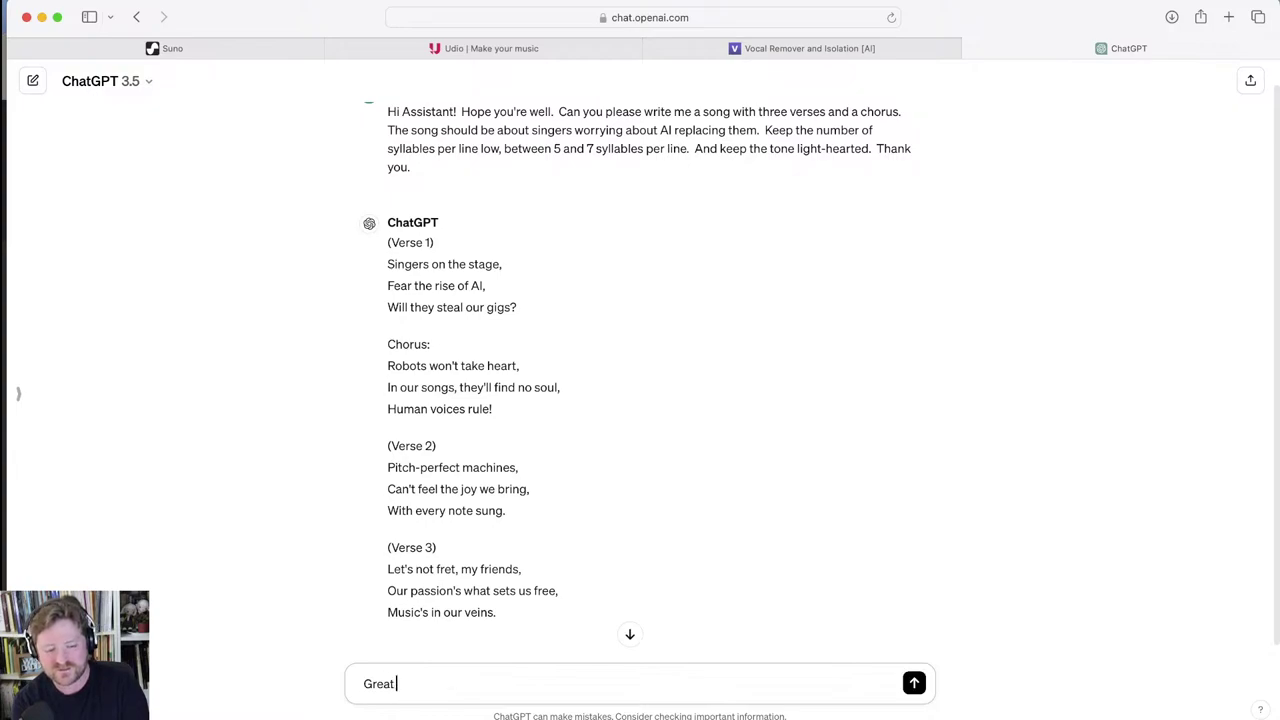
pyautogui.write(' start, could e')
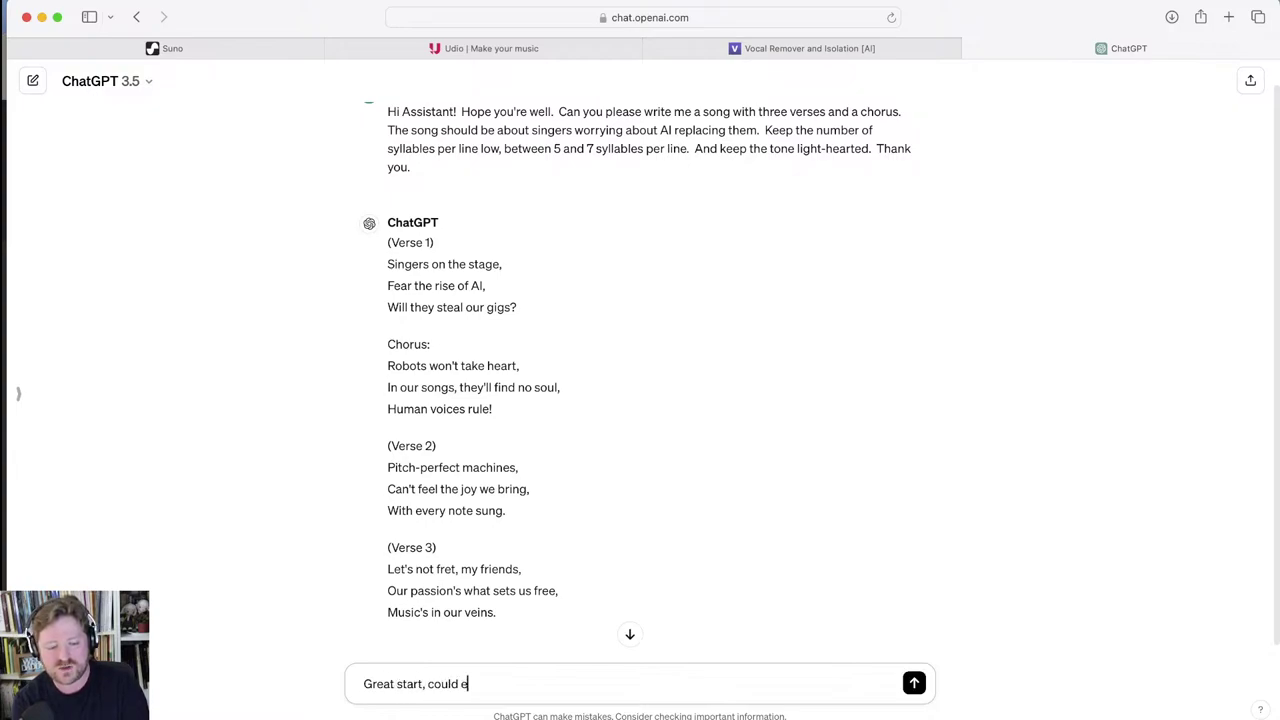
pyautogui.write('ach verse/chorus ha')
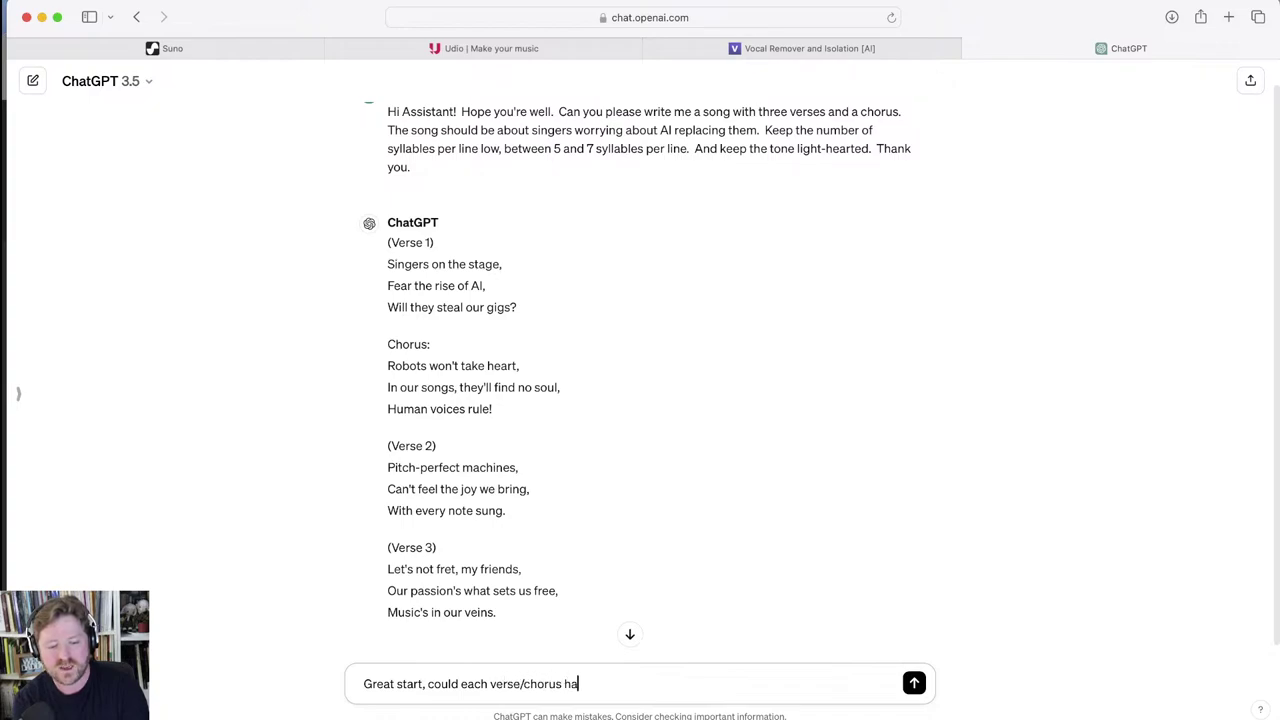
pyautogui.write('ve four lines pla')
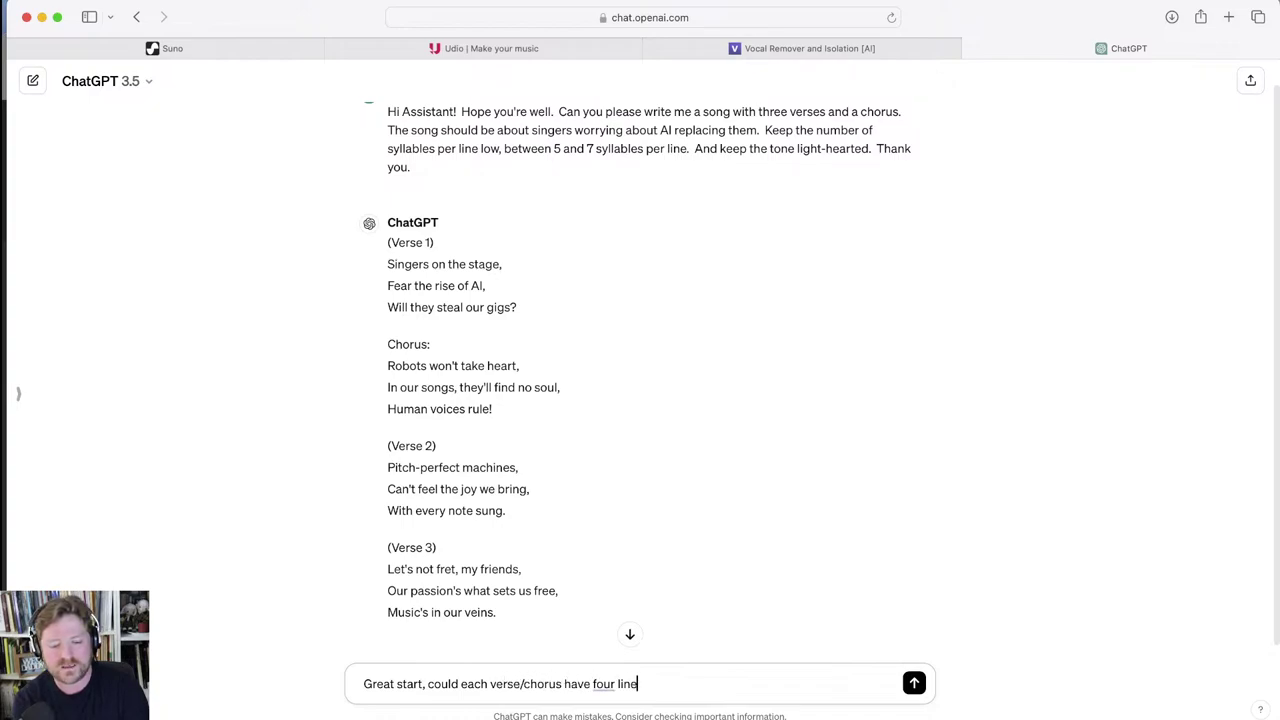